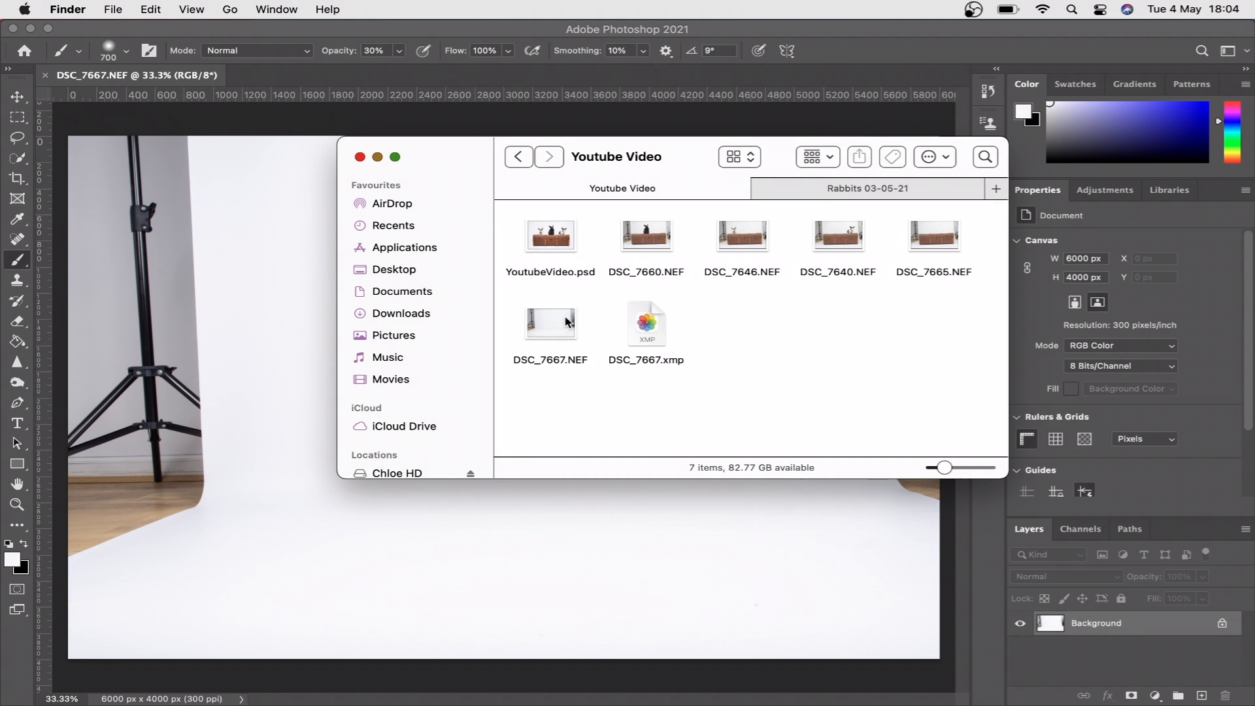
# - Copy a full-height backdrop strip about 1453 px wide beside the right light stand onto a new layer and stretch it to about 2366 px, covering the stand
pyautogui.click(500, 526)
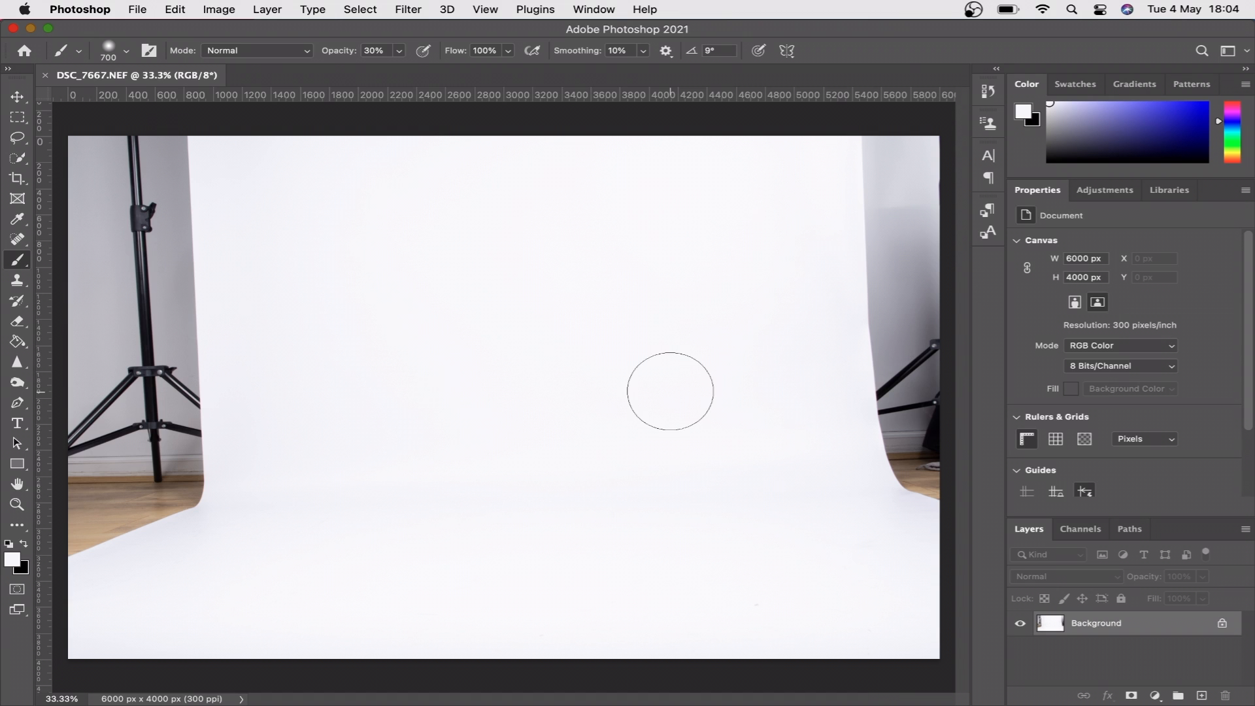
pyautogui.click(19, 121)
pyautogui.moveTo(636, 136); pyautogui.dragTo(846, 661)
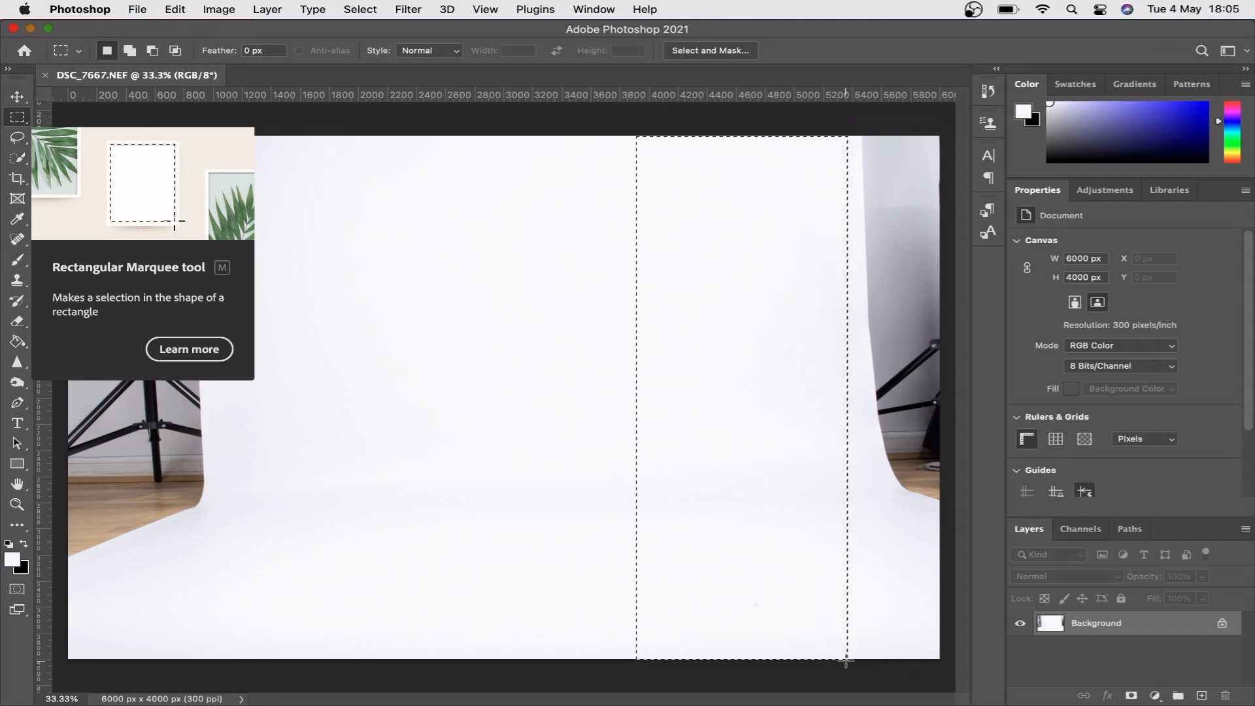
pyautogui.press('super+j')
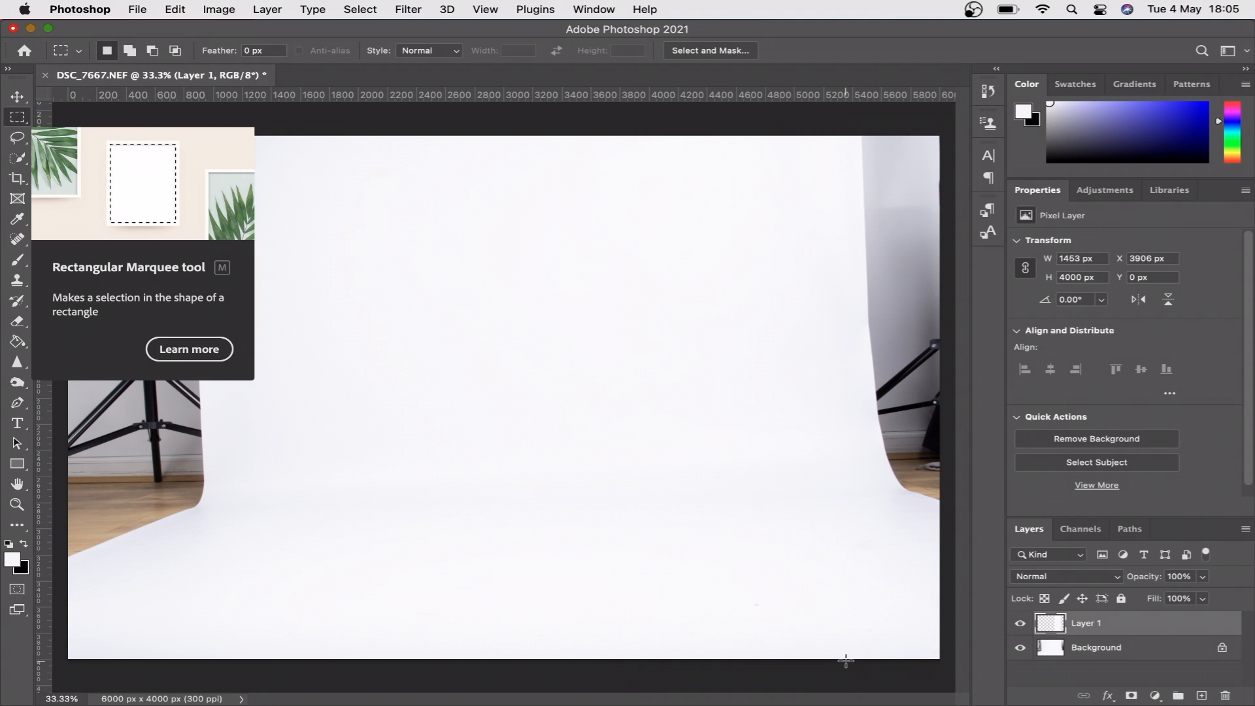
pyautogui.press('super+t')
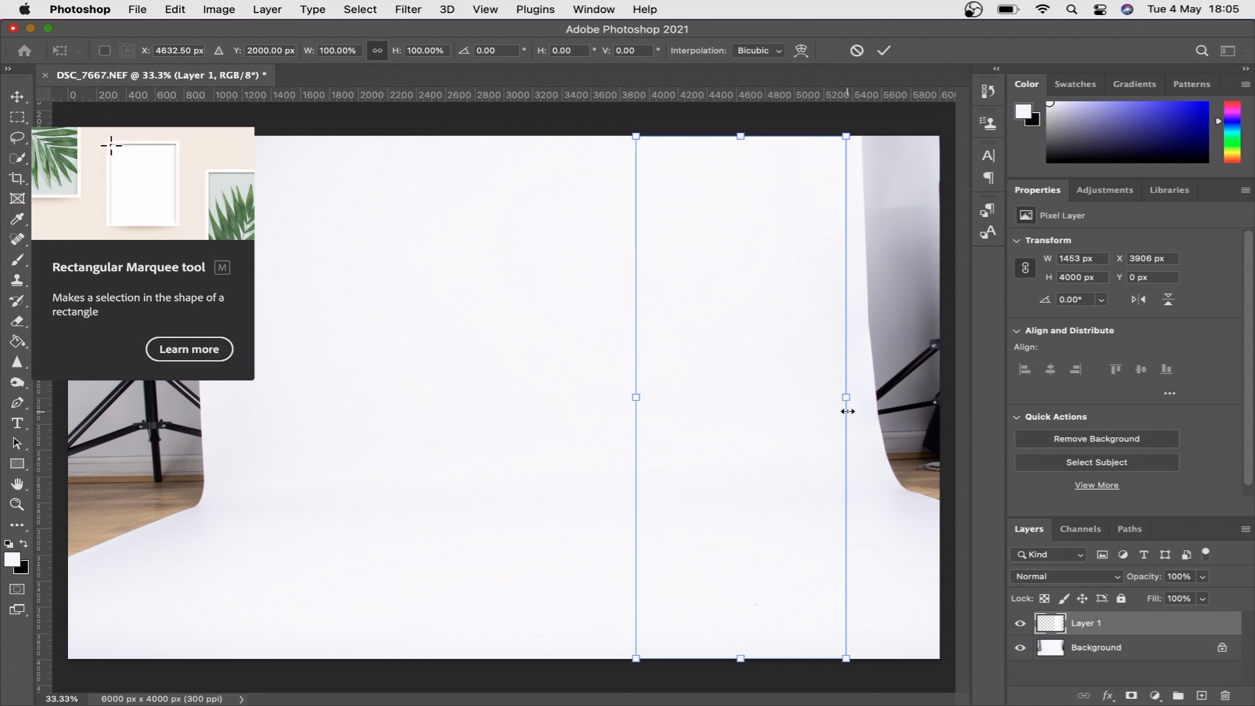
pyautogui.moveTo(846, 397); pyautogui.dragTo(977, 404)
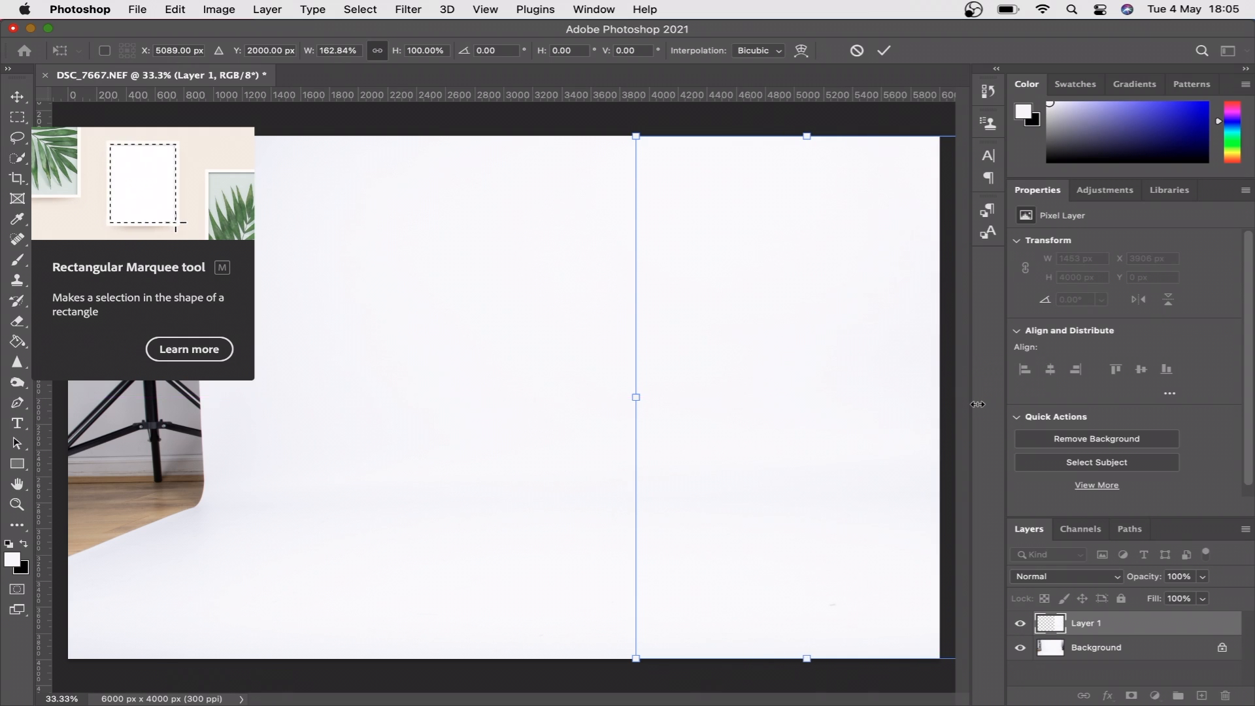
pyautogui.press('Return')
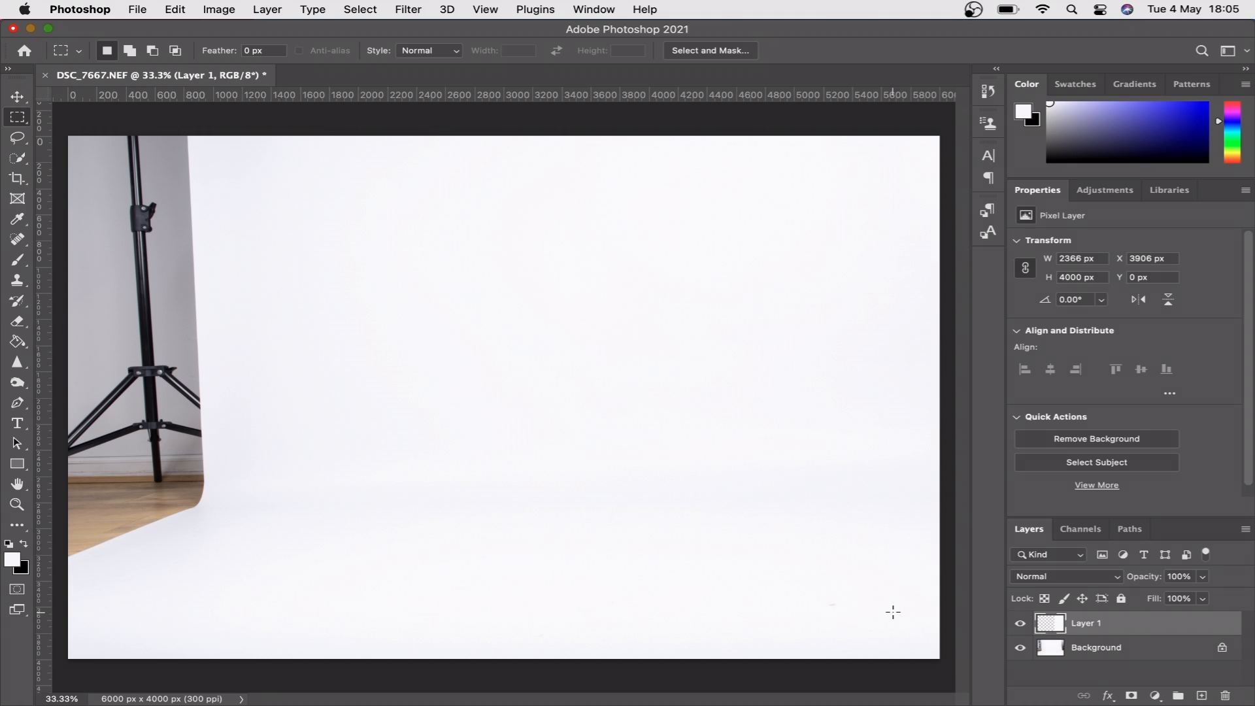
# - Unlock the Background layer, copy a strip of clean backdrop about 1472 px wide beside the left stand, and stretch it past the left canvas edge
pyautogui.click(1222, 648)
pyautogui.moveTo(216, 131)
pyautogui.mouseDown()
pyautogui.moveTo(369, 597)
pyautogui.moveTo(430, 661)
pyautogui.mouseUp()
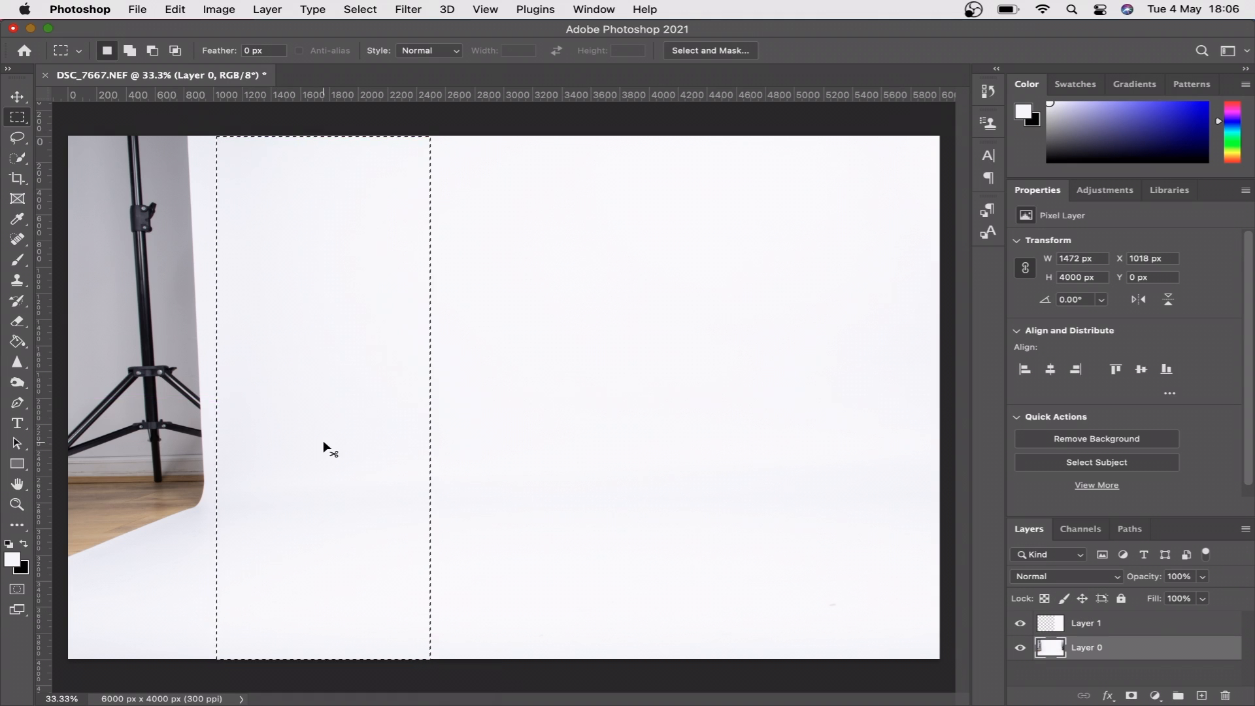
pyautogui.press('super+j')
pyautogui.press('super+t')
pyautogui.moveTo(215, 397); pyautogui.dragTo(43, 397)
pyautogui.press('Return')
pyautogui.click(1111, 665)
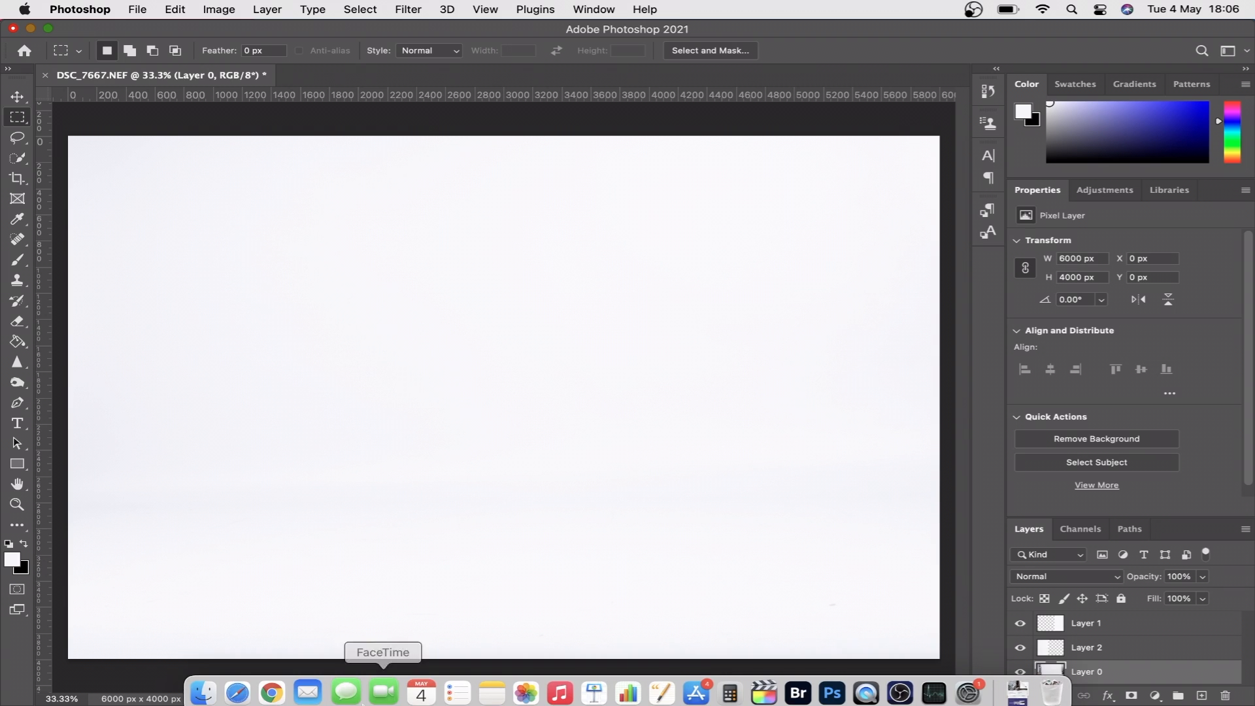
# - Place DSC_7665.NEF from the Youtube Video folder as a new layer and hide it with an inverted layer mask
pyautogui.click(207, 682)
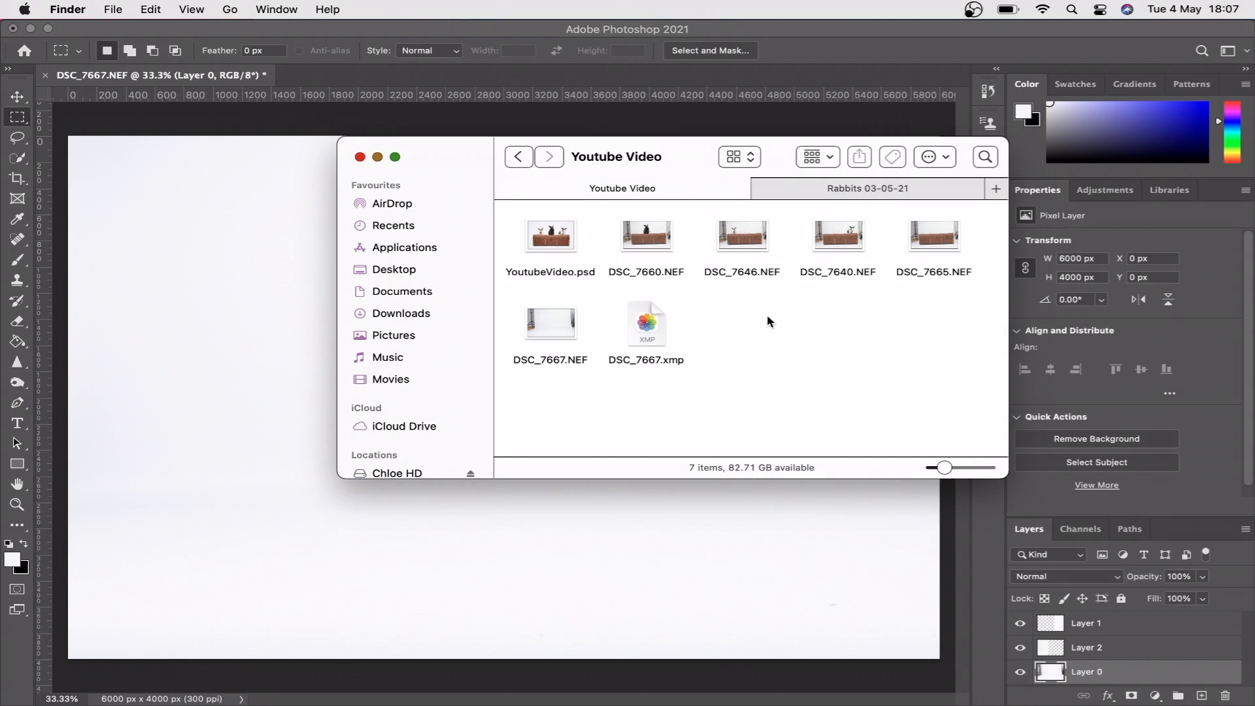
pyautogui.moveTo(939, 236); pyautogui.dragTo(213, 392)
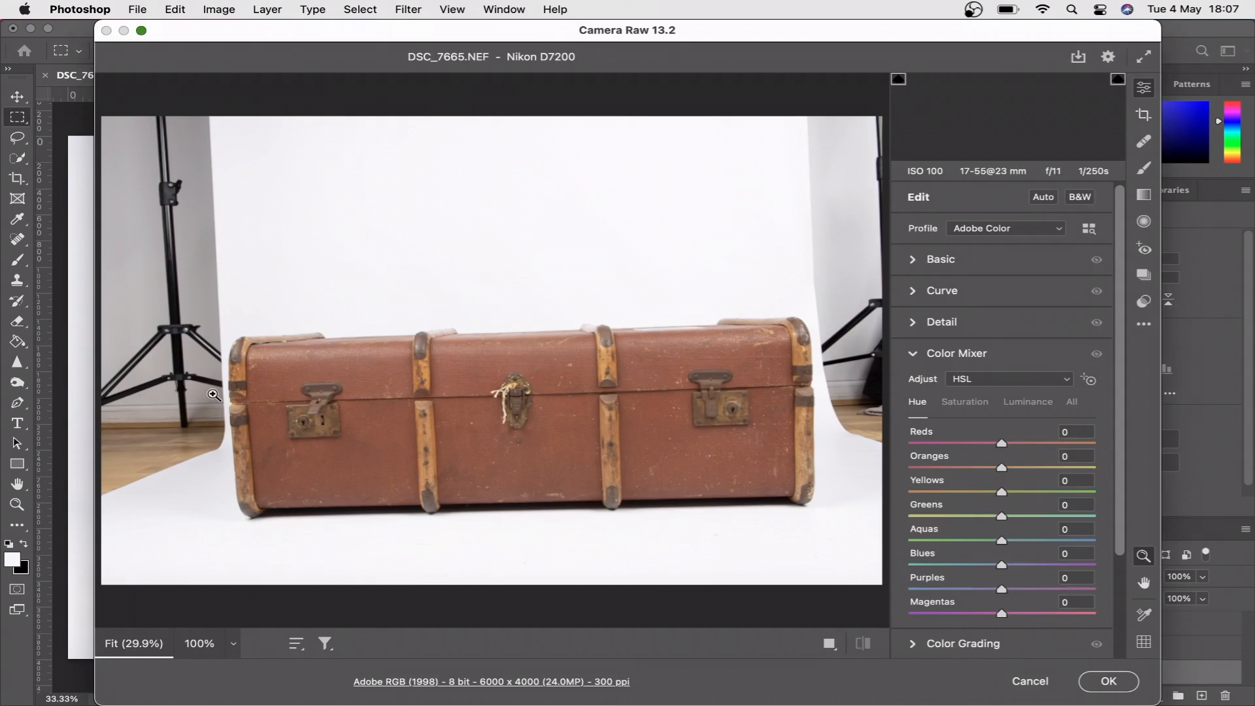
pyautogui.click(1108, 681)
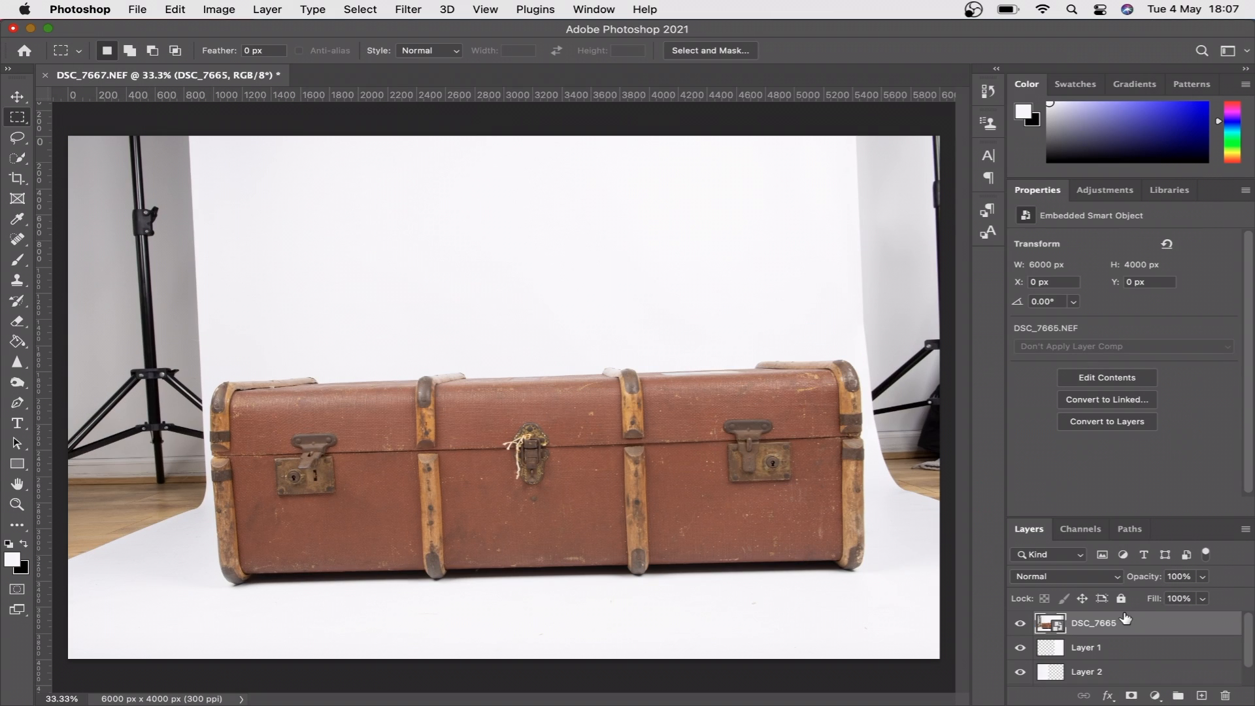
pyautogui.click(1131, 696)
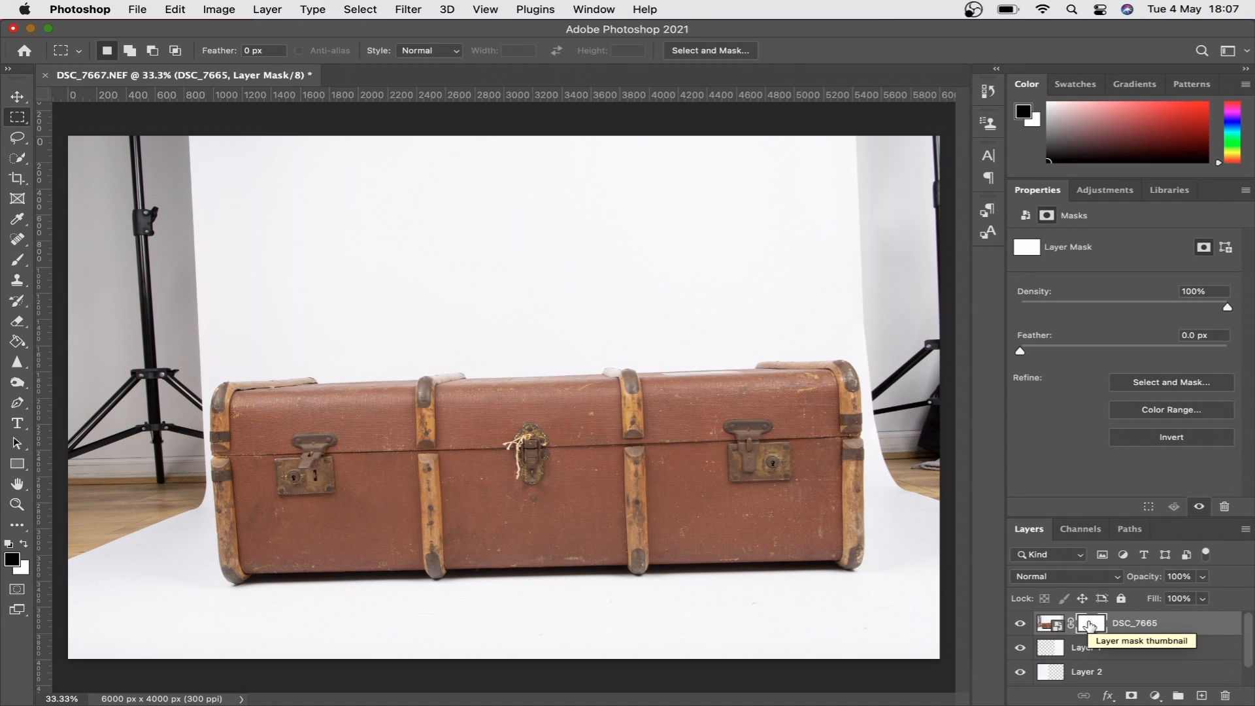
pyautogui.press('super+i')
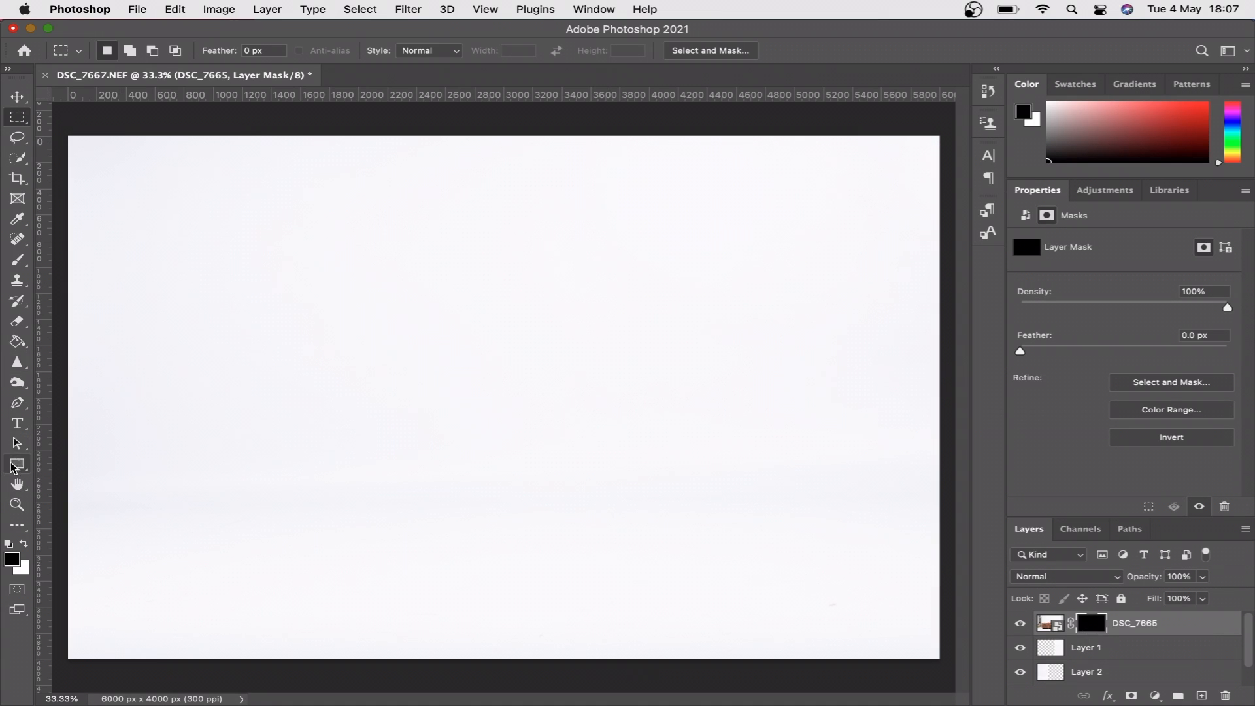
# - Paint white on the DSC_7665 mask with a 700 px brush at 100% opacity to roughly reveal the trunk
pyautogui.click(19, 261)
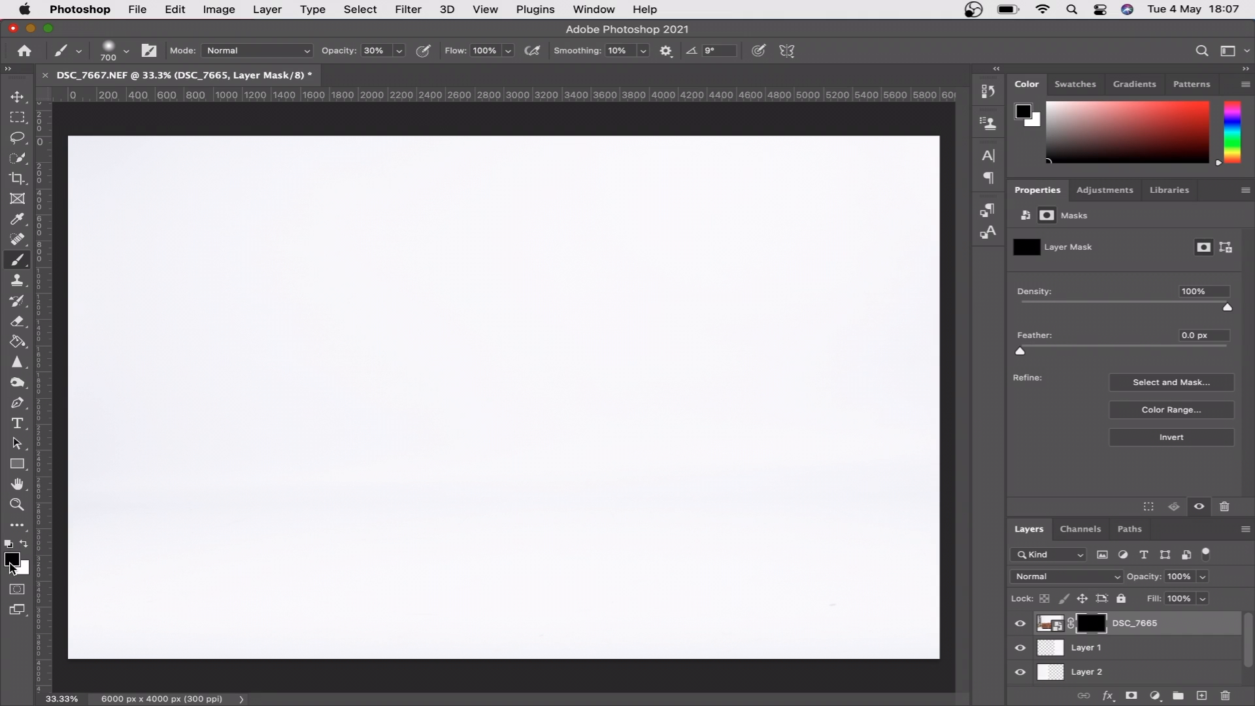
pyautogui.click(25, 546)
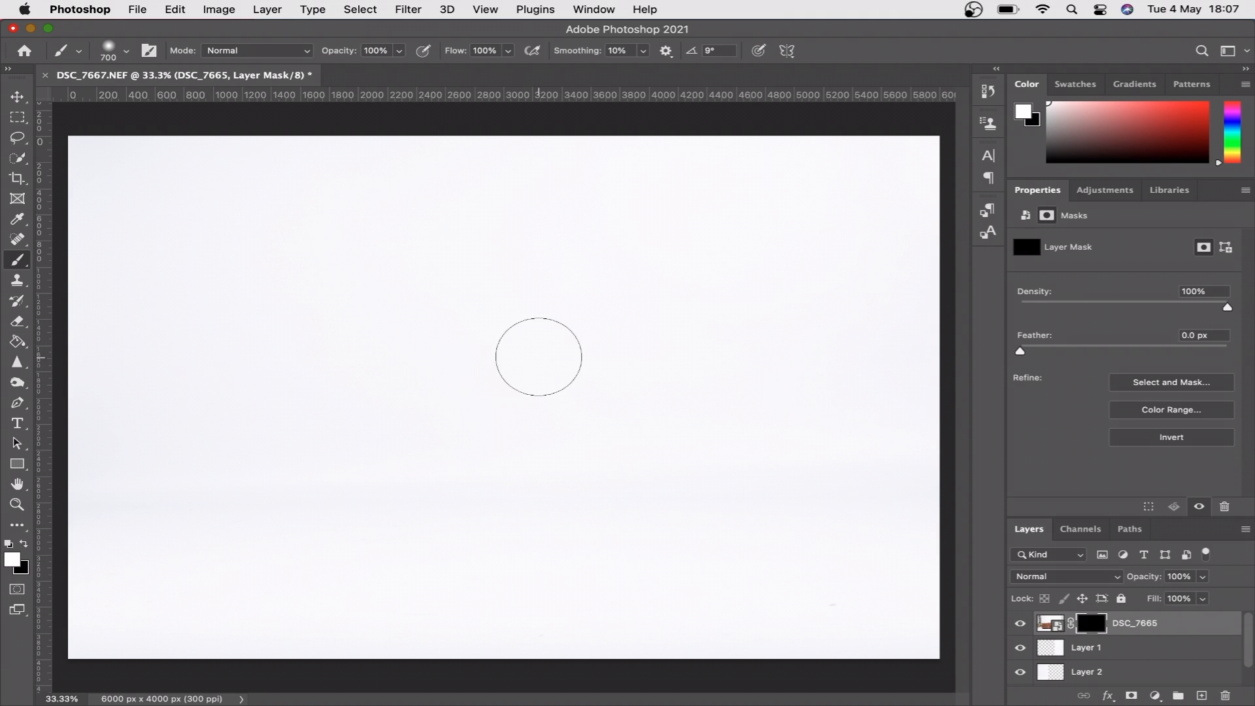
pyautogui.moveTo(487, 438)
pyautogui.mouseDown()
pyautogui.moveTo(504, 434)
pyautogui.moveTo(504, 454)
pyautogui.moveTo(415, 392)
pyautogui.moveTo(484, 589)
pyautogui.moveTo(336, 575)
pyautogui.moveTo(329, 400)
pyautogui.moveTo(448, 364)
pyautogui.moveTo(308, 378)
pyautogui.moveTo(257, 420)
pyautogui.moveTo(289, 559)
pyautogui.moveTo(280, 574)
pyautogui.moveTo(216, 425)
pyautogui.moveTo(597, 595)
pyautogui.moveTo(788, 518)
pyautogui.moveTo(824, 533)
pyautogui.mouseUp()
# - Refine the mask along the trunk's left end with a smaller white brush of 175 px
pyautogui.scroll(10, 515, 546)
pyautogui.press('[')
pyautogui.press('[')
pyautogui.press('[')
pyautogui.press('[')
pyautogui.press('[')
pyautogui.press('[')
pyautogui.press('[')
pyautogui.moveTo(472, 298)
pyautogui.mouseDown()
pyautogui.moveTo(445, 378)
pyautogui.moveTo(467, 660)
pyautogui.mouseUp()
pyautogui.moveTo(467, 660); pyautogui.dragTo(494, 344)
pyautogui.moveTo(495, 356)
pyautogui.mouseDown()
pyautogui.moveTo(523, 482)
pyautogui.moveTo(594, 485)
pyautogui.mouseUp()
pyautogui.moveTo(393, 296)
pyautogui.mouseDown()
pyautogui.moveTo(405, 532)
pyautogui.moveTo(425, 414)
pyautogui.moveTo(427, 267)
pyautogui.mouseUp()
# - Reveal the trunk's right end with white on the mask and clean up around its edge with black
pyautogui.press('x')
pyautogui.scroll(-4, 332, 424)
pyautogui.hscroll(6, 332, 424)
pyautogui.press('x')
pyautogui.hscroll(15, 729, 453)
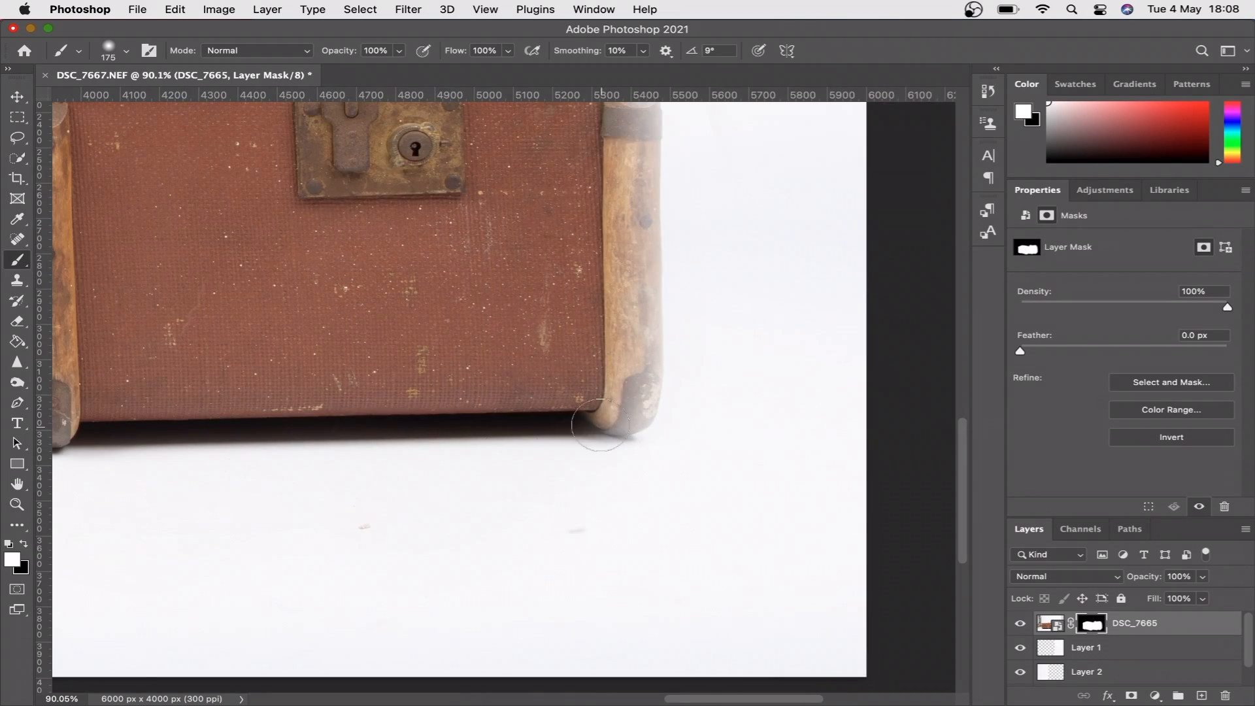
pyautogui.scroll(3, 654, 415)
pyautogui.scroll(3, 672, 409)
pyautogui.moveTo(672, 409)
pyautogui.mouseDown()
pyautogui.moveTo(663, 484)
pyautogui.moveTo(657, 242)
pyautogui.moveTo(637, 255)
pyautogui.moveTo(641, 350)
pyautogui.moveTo(626, 255)
pyautogui.mouseUp()
pyautogui.scroll(6, 657, 262)
pyautogui.scroll(8, 634, 274)
pyautogui.scroll(-3, 626, 254)
pyautogui.press('x')
pyautogui.moveTo(780, 268)
pyautogui.mouseDown()
pyautogui.moveTo(734, 311)
pyautogui.moveTo(769, 225)
pyautogui.mouseUp()
pyautogui.scroll(5, 804, 264)
pyautogui.press('super+0')
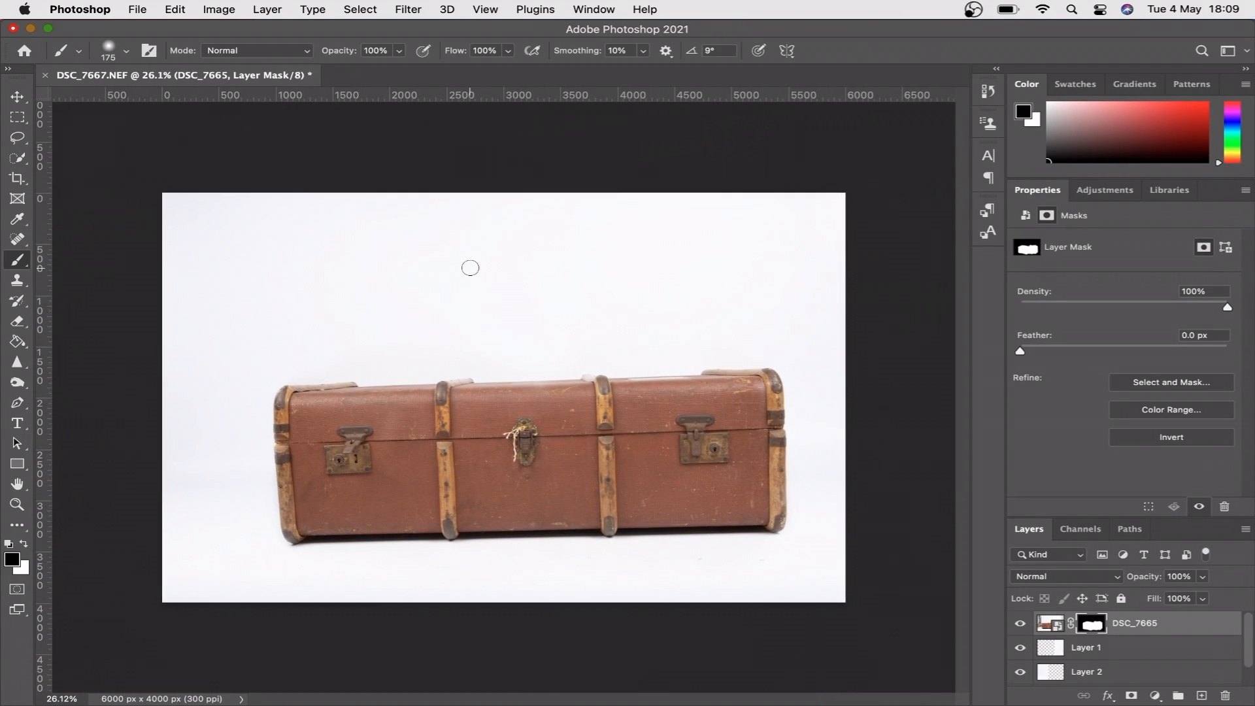
# - Group Layer 1, Layer 2 and Layer 0, and name the group Backdrop
pyautogui.scroll(-1, 1138, 666)
pyautogui.scroll(1, 1137, 667)
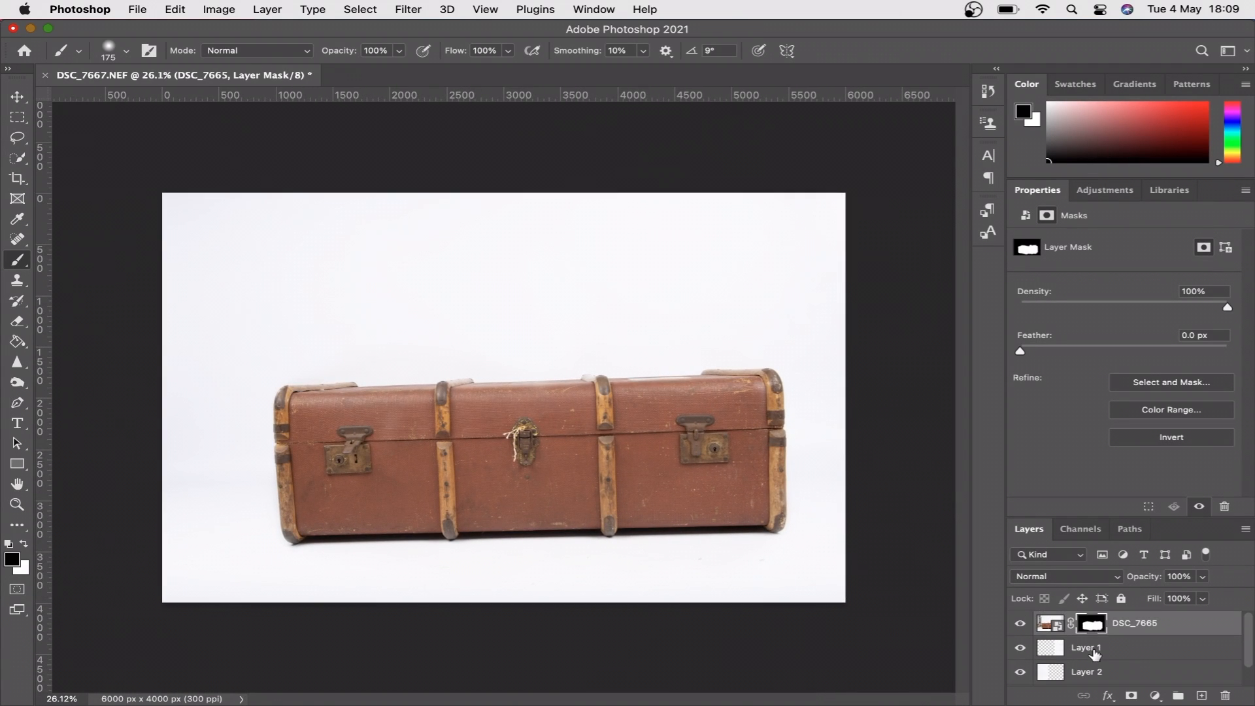
pyautogui.click(1134, 650)
pyautogui.scroll(-1, 1133, 654)
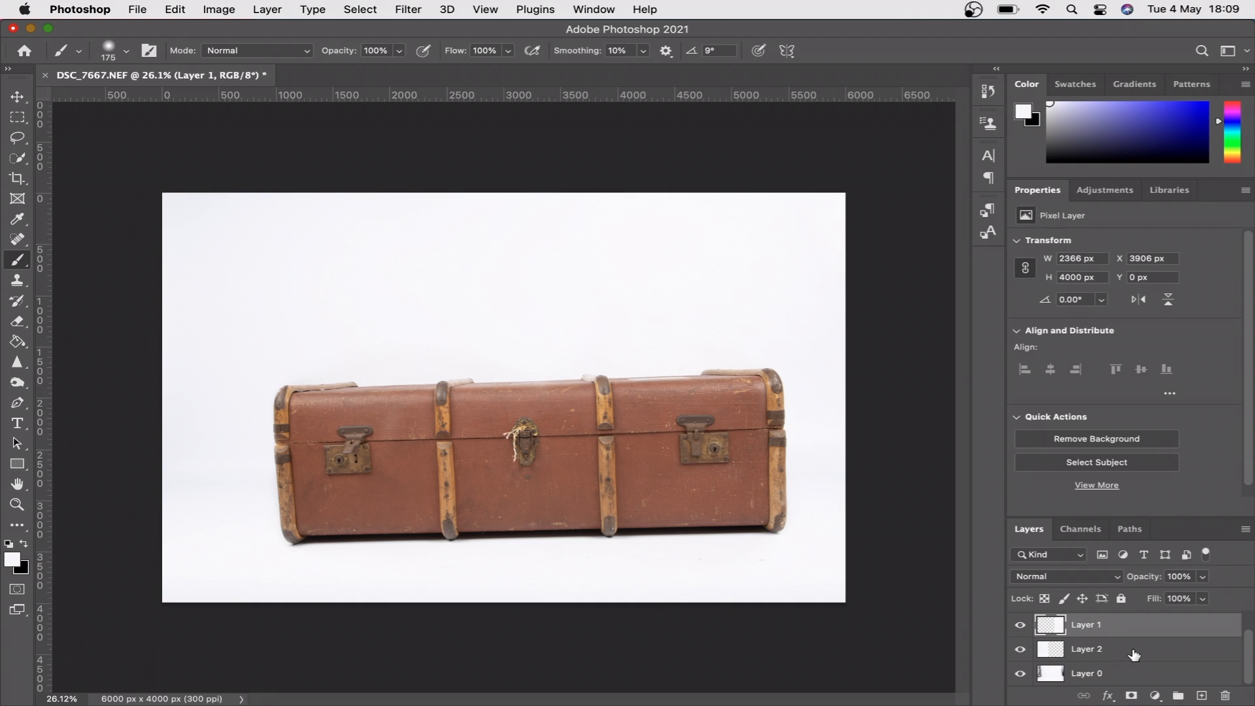
pyautogui.keyDown('shift'); pyautogui.click(1114, 677); pyautogui.keyUp('shift')
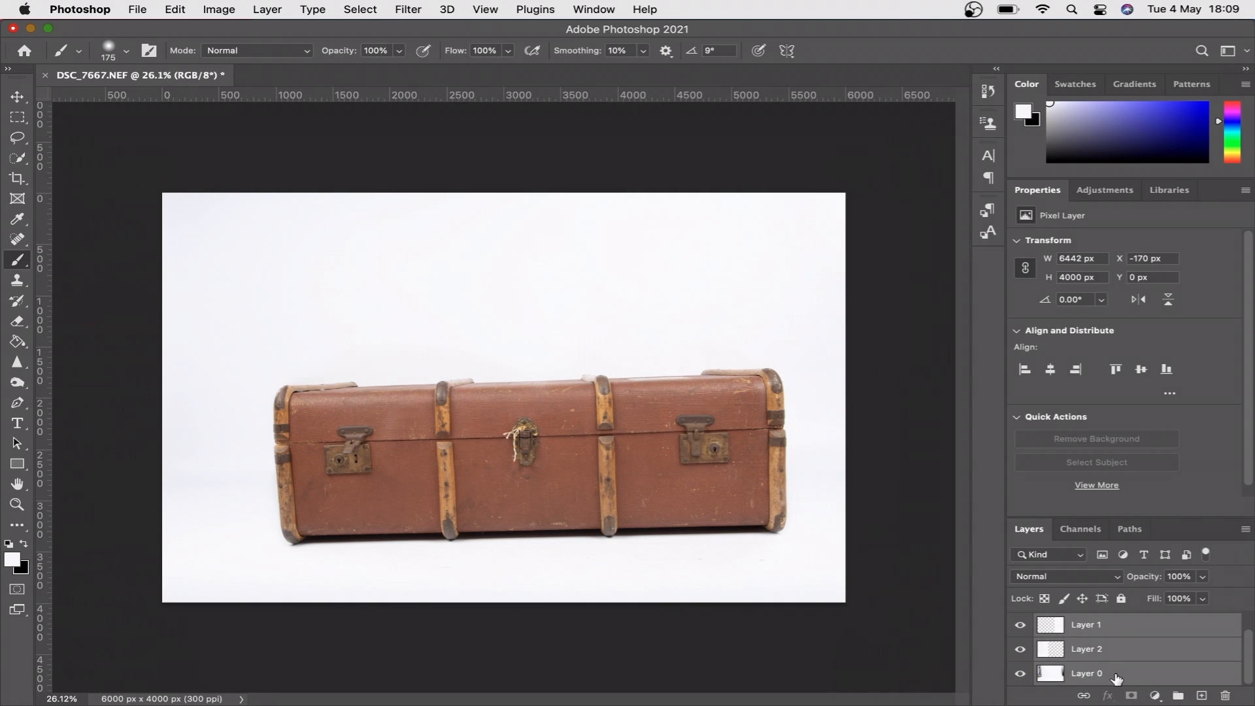
pyautogui.click(1120, 630)
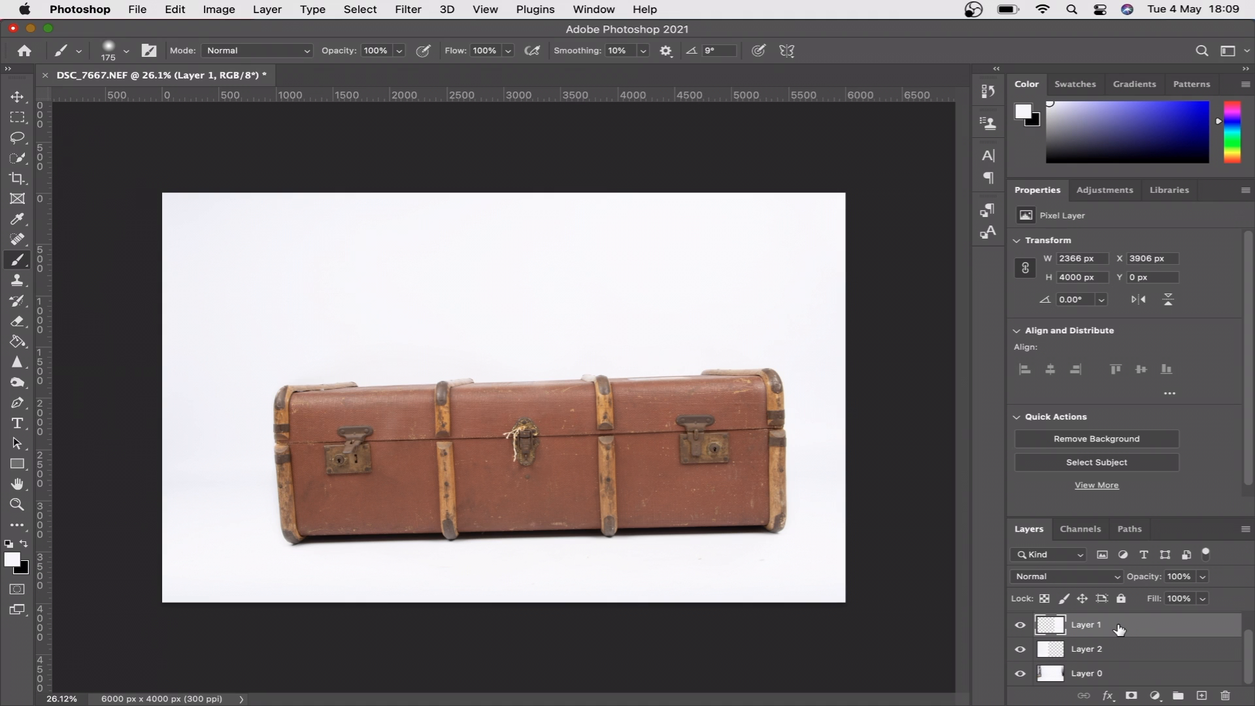
pyautogui.keyDown('shift'); pyautogui.click(1118, 674); pyautogui.keyUp('shift')
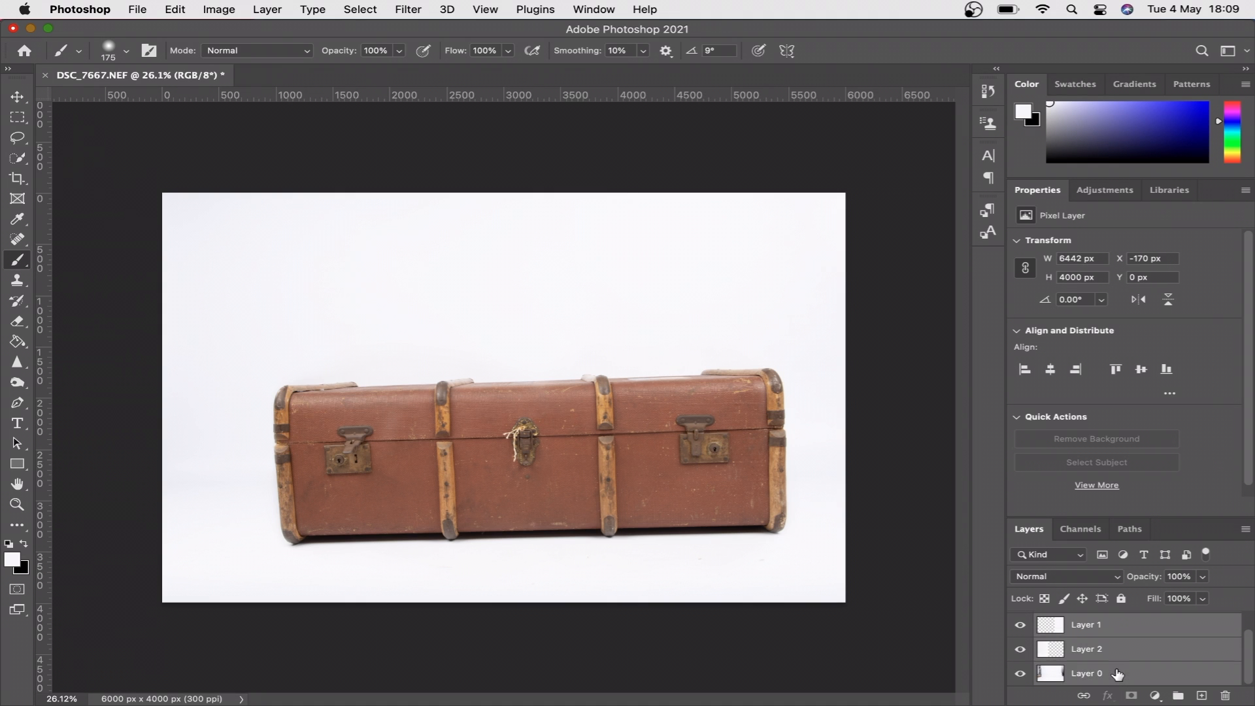
pyautogui.press('super+g')
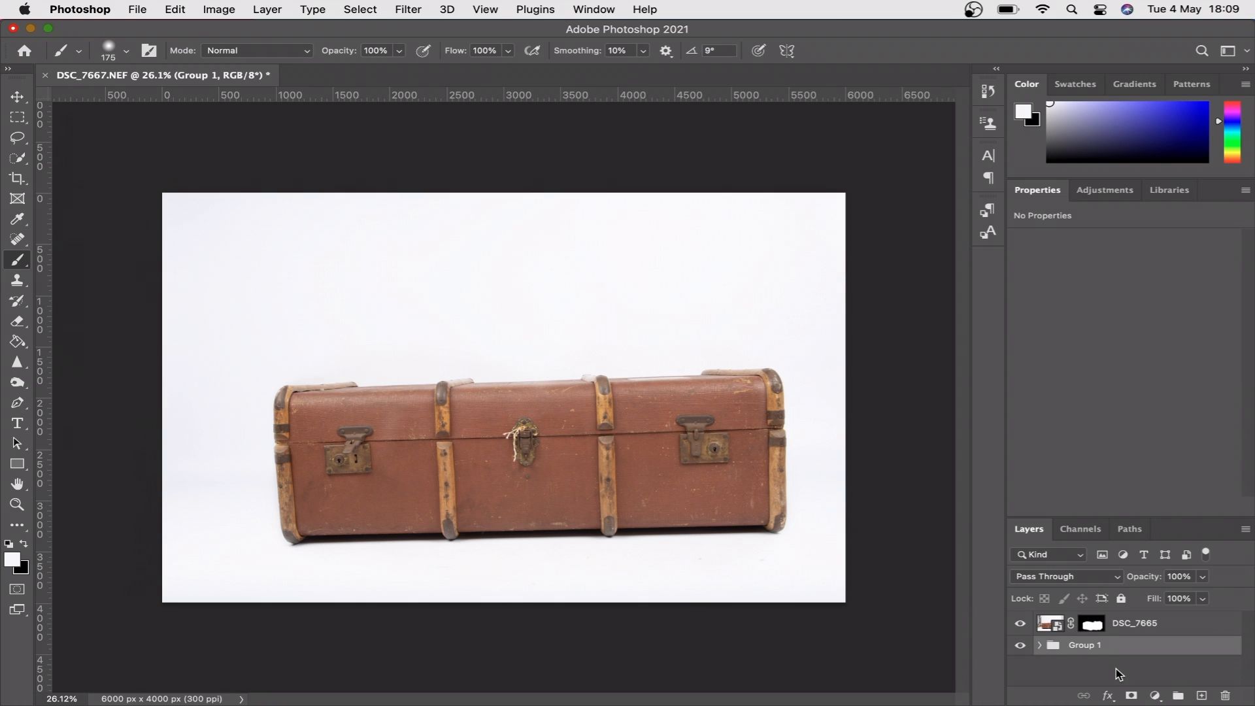
pyautogui.doubleClick(1085, 646)
pyautogui.write('Backdrop')
pyautogui.press('Return')
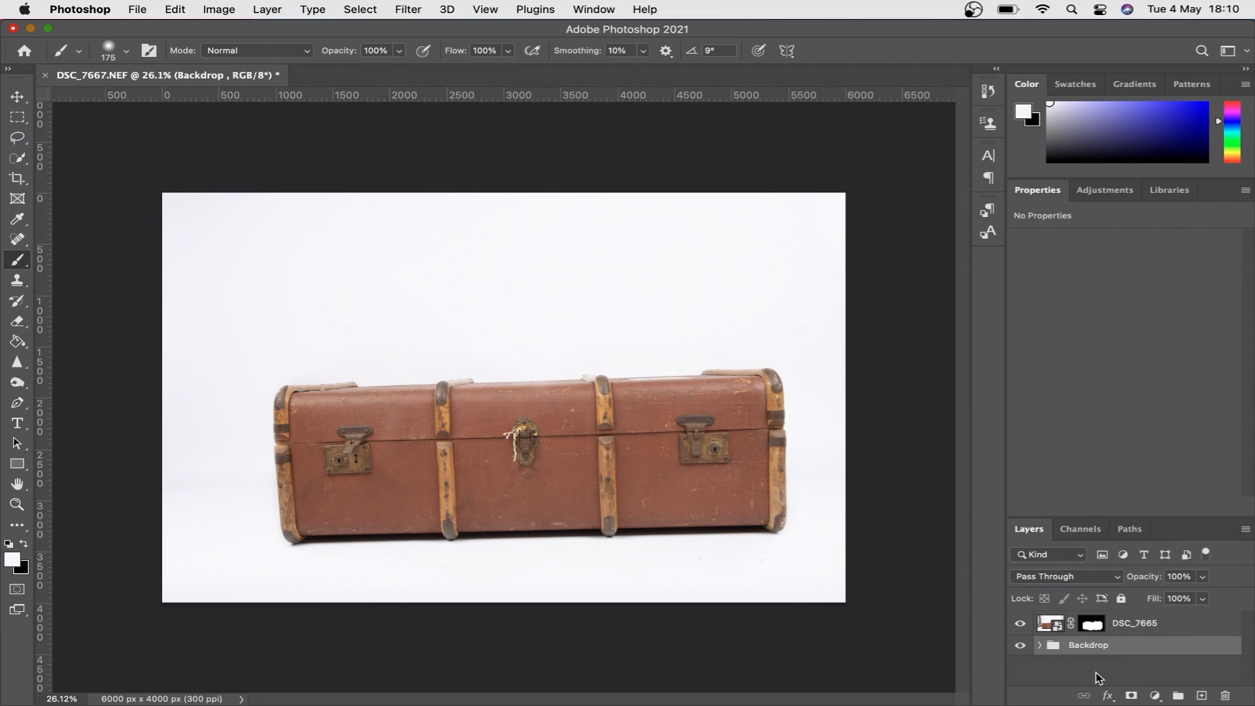
# - Duplicate the DSC_7665 layer and the Backdrop group together, and merge the copies into one layer
pyautogui.click(1182, 626)
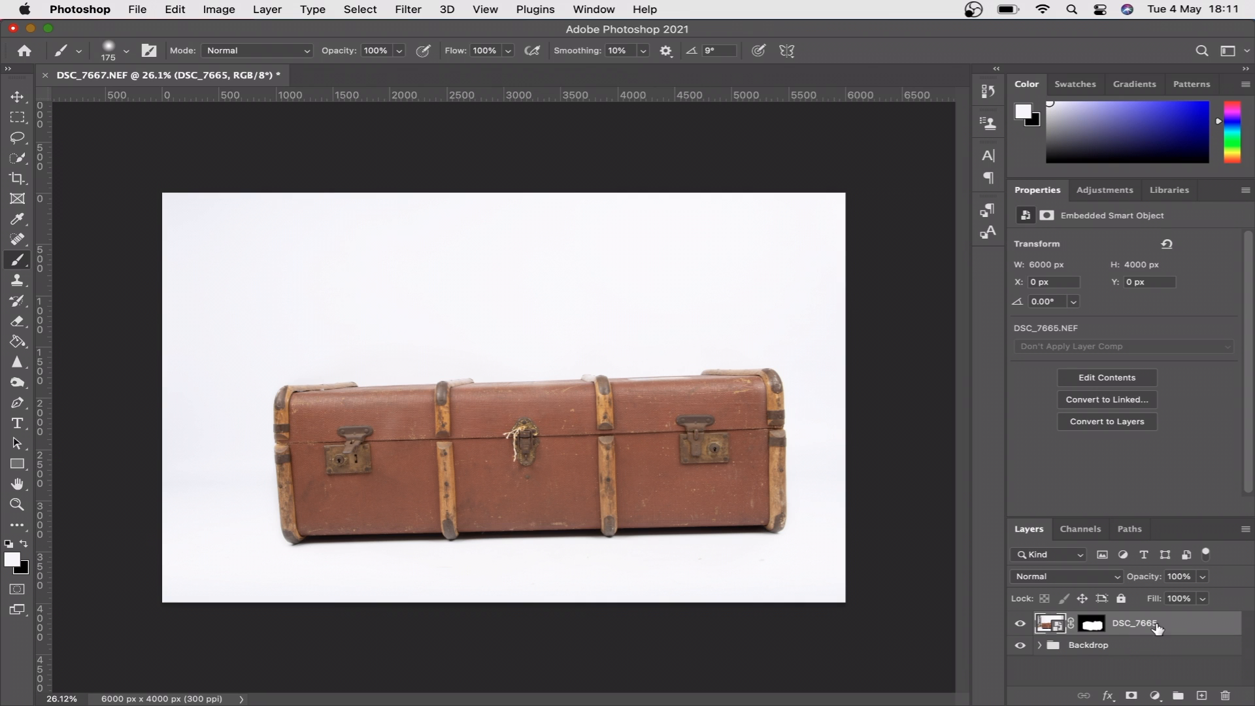
pyautogui.keyDown('shift'); pyautogui.click(1143, 652); pyautogui.keyUp('shift')
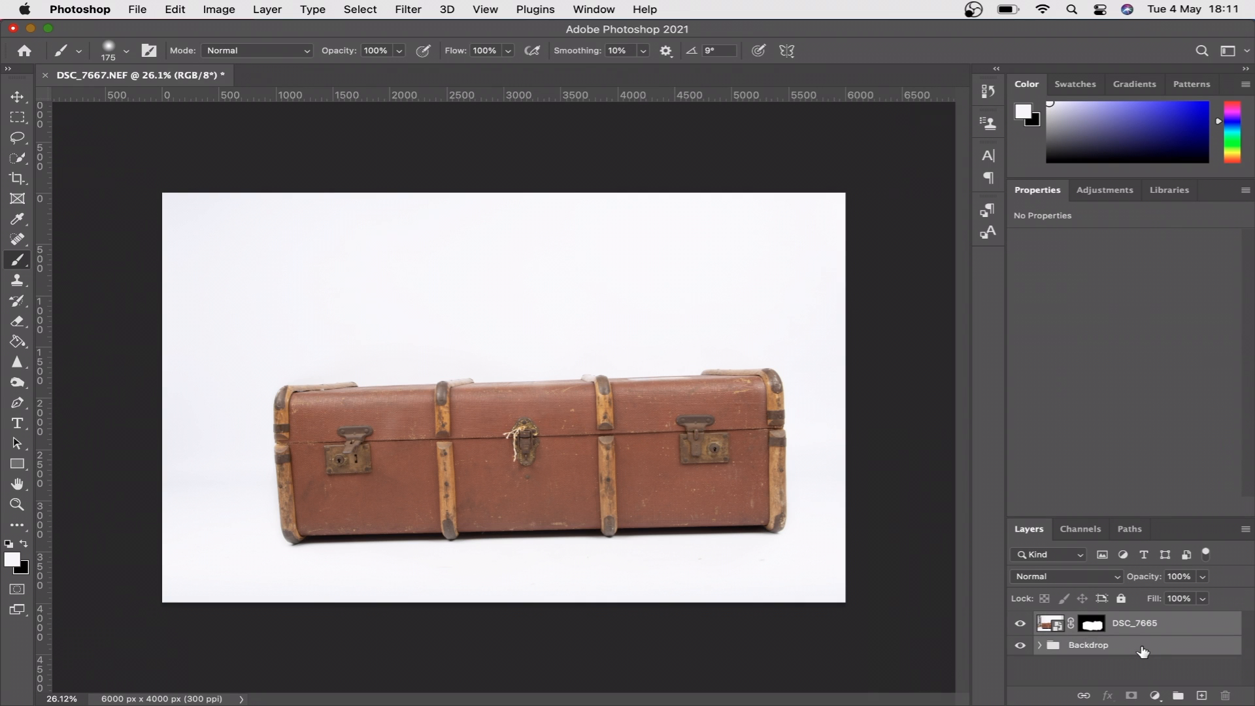
pyautogui.press('super+j')
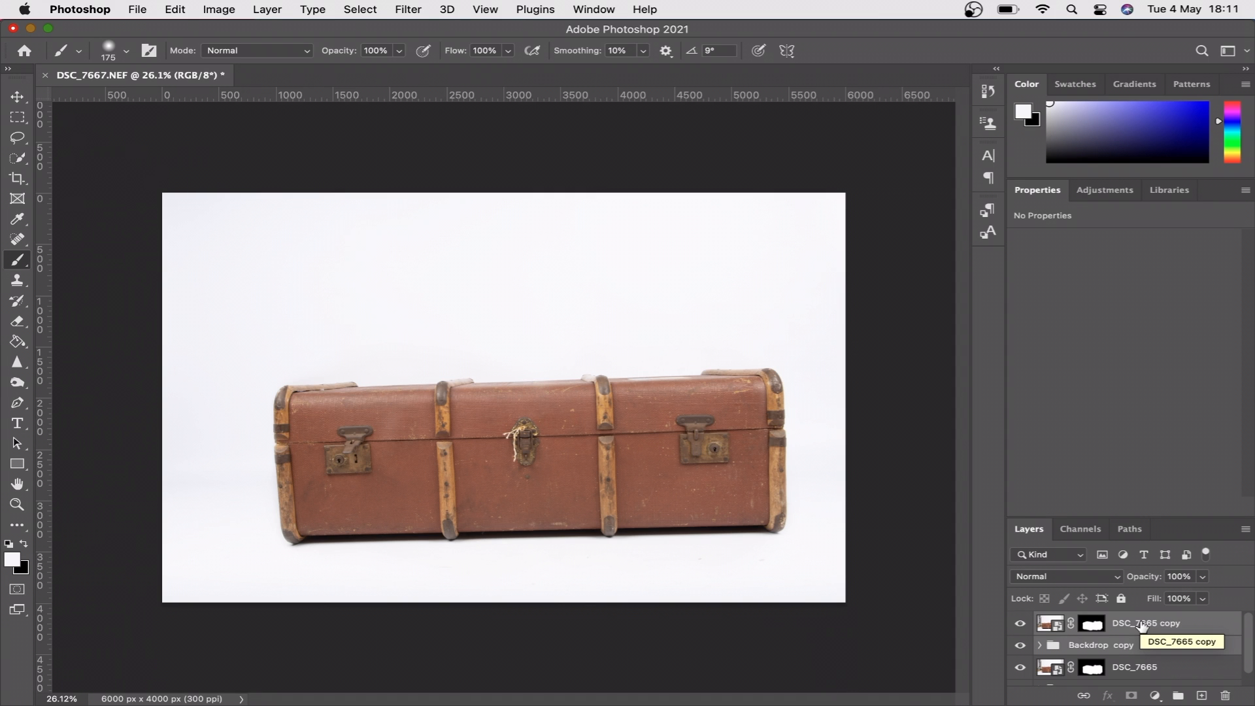
pyautogui.rightClick(1141, 626)
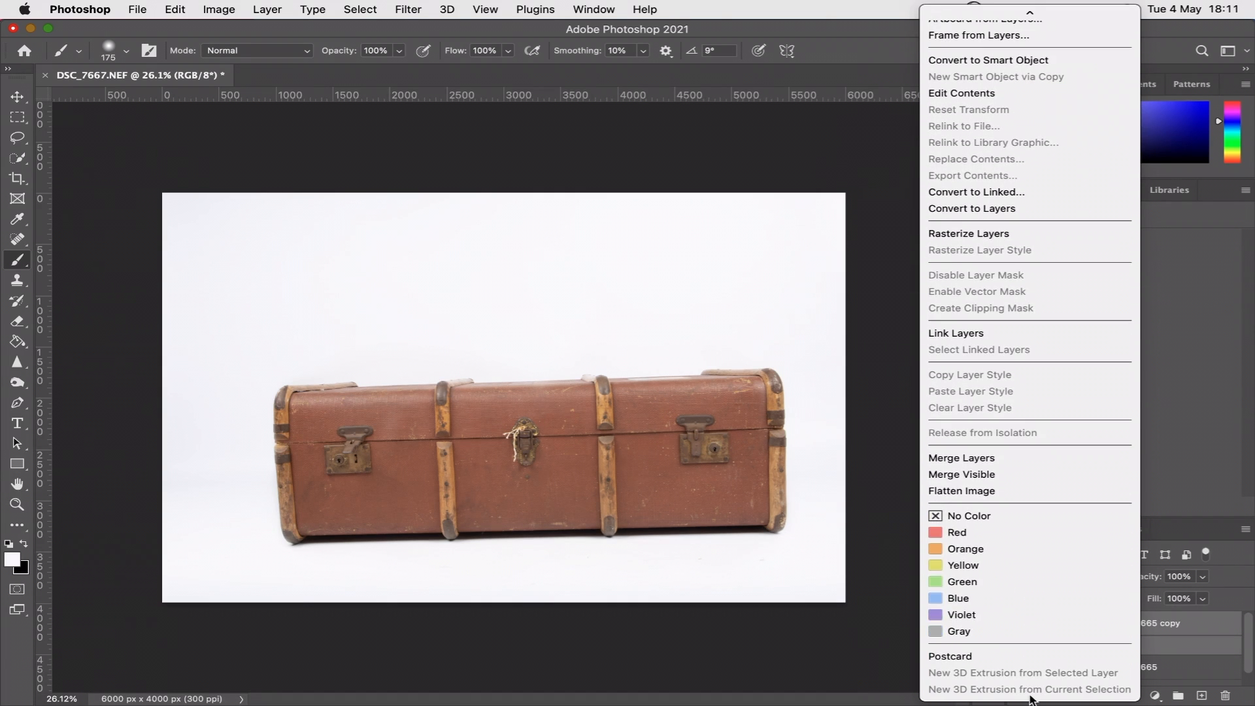
pyautogui.click(994, 460)
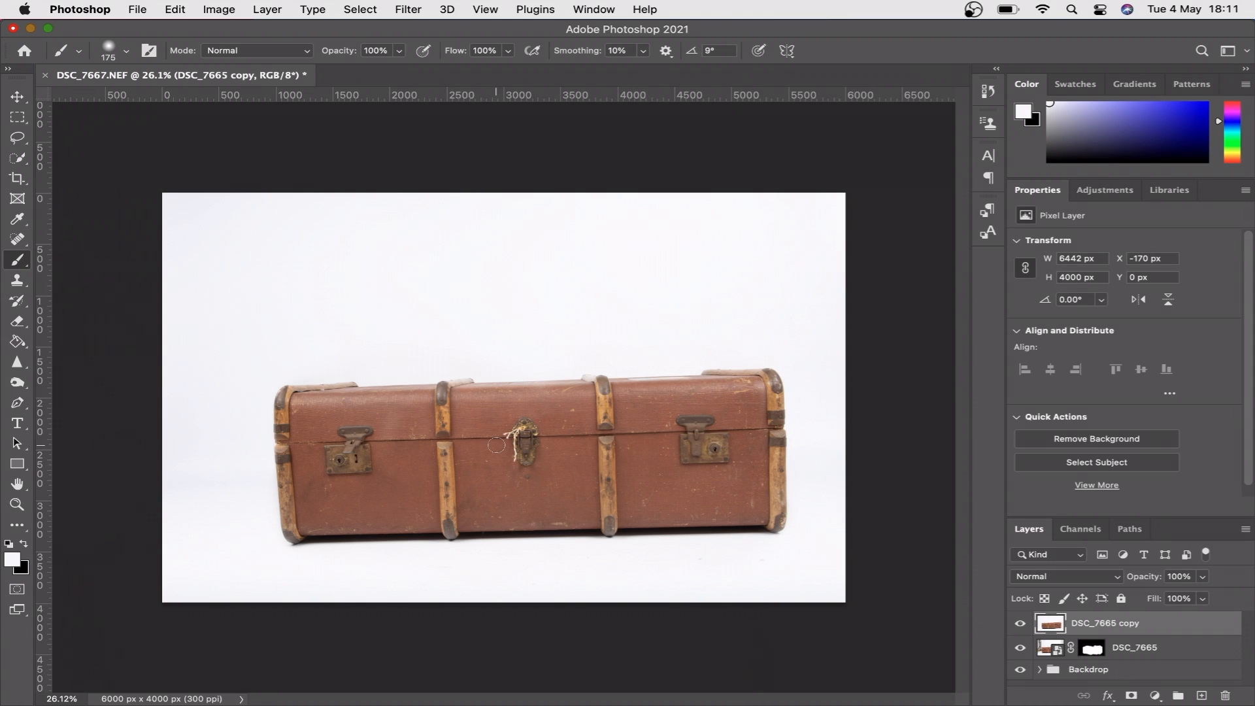
# - Choose the Clone Stamp and set its clone source to flip horizontally in the Clone Source settings
pyautogui.scroll(5, 496, 446)
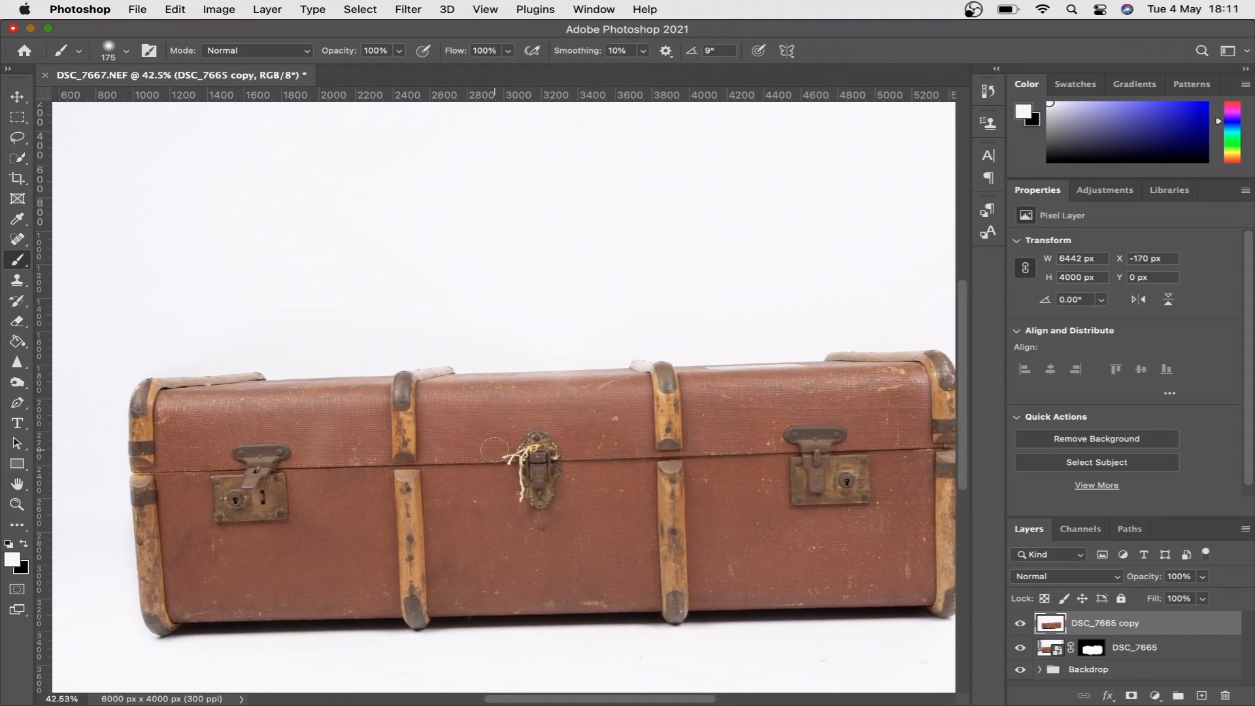
pyautogui.hscroll(2, 495, 450)
pyautogui.scroll(-1, 494, 449)
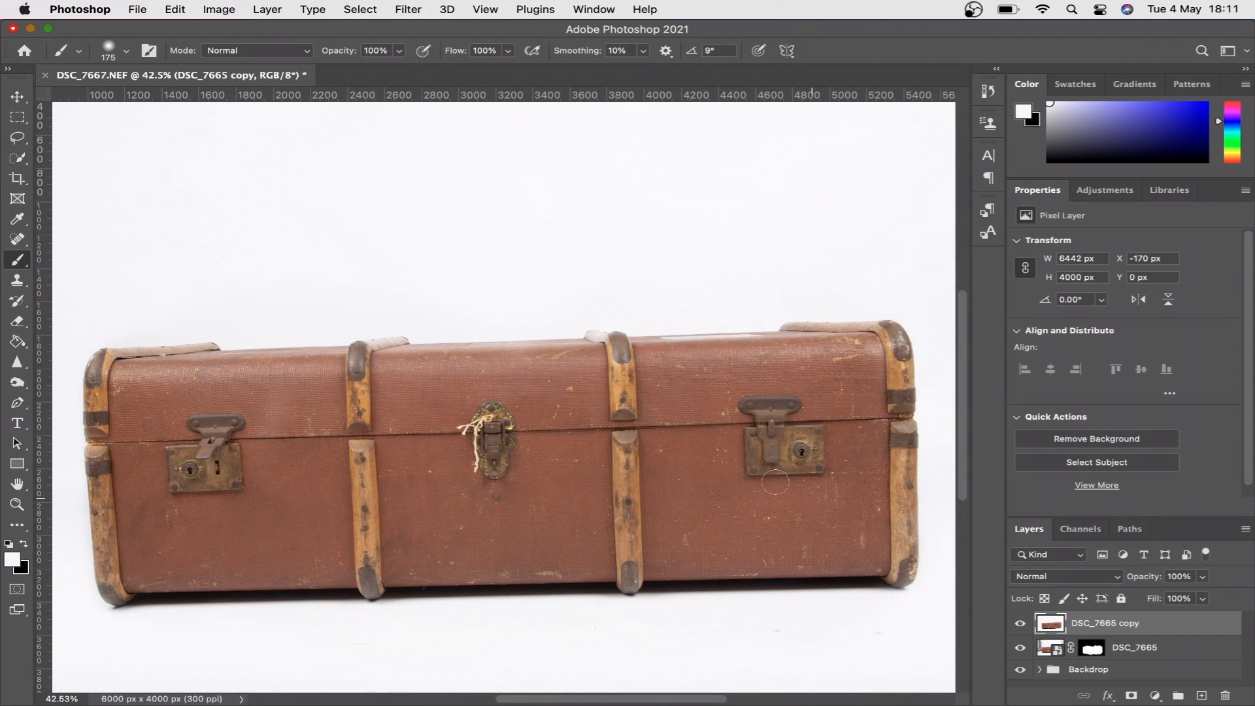
pyautogui.click(19, 282)
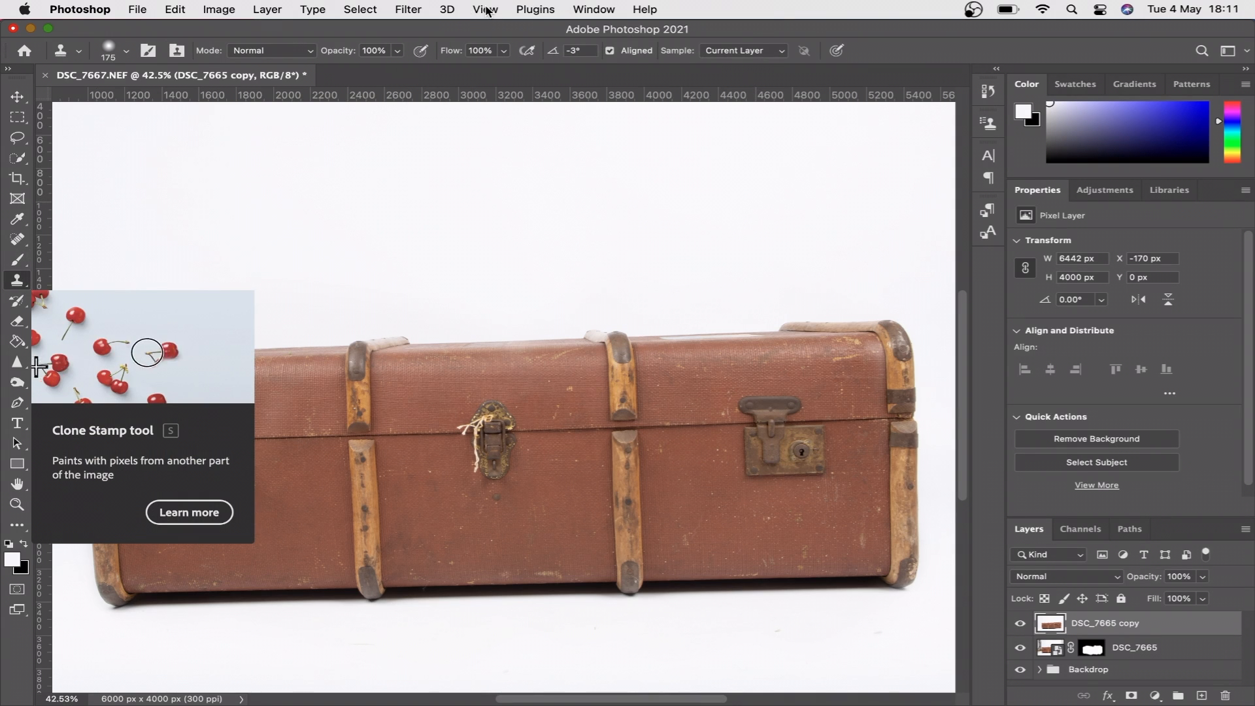
pyautogui.click(588, 9)
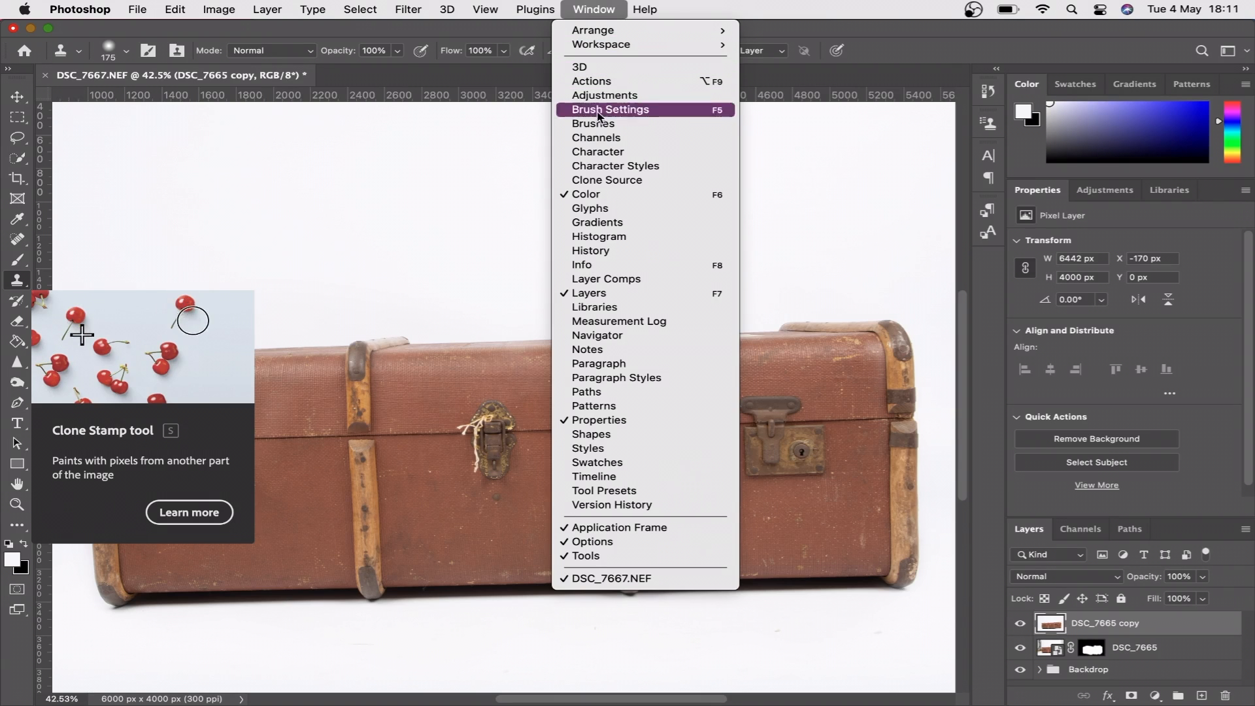
pyautogui.click(606, 180)
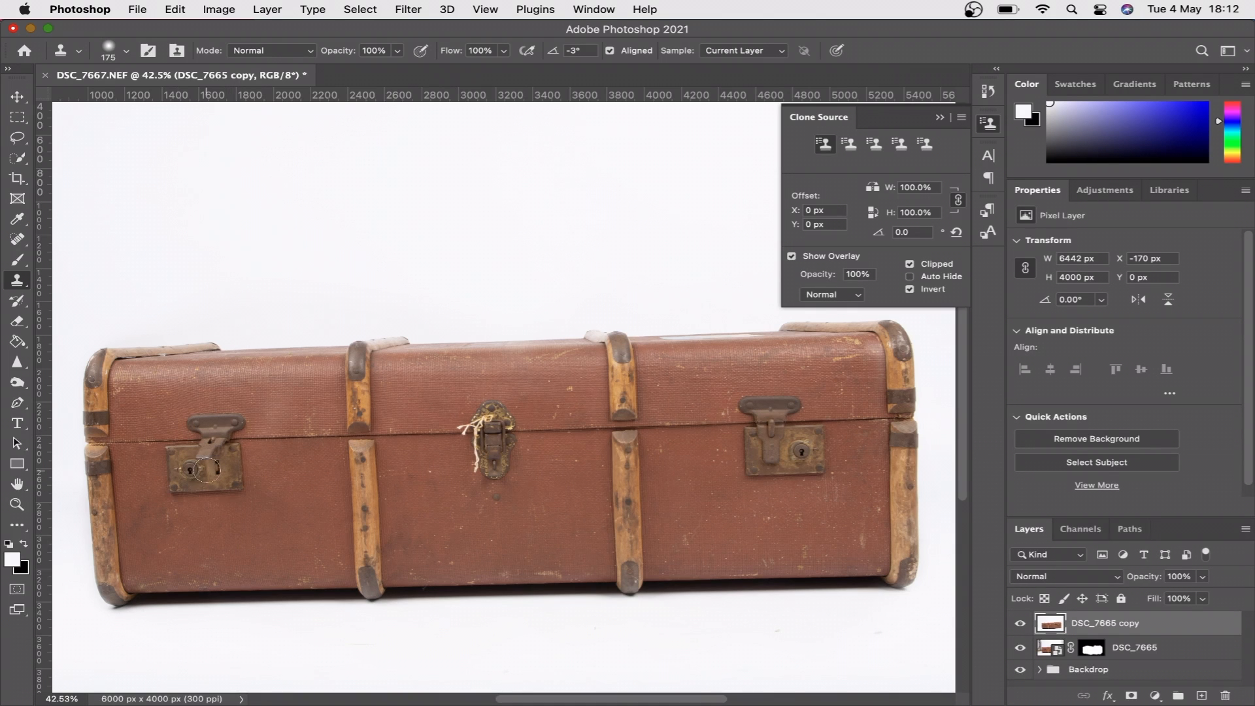
pyautogui.click(874, 189)
# - Sample the trunk's right latch, rotate the clone source to -3.8°, and stamp the mirrored latch over the left one with a 900 px brush
pyautogui.keyDown('alt'); pyautogui.click(778, 428); pyautogui.keyUp('alt')
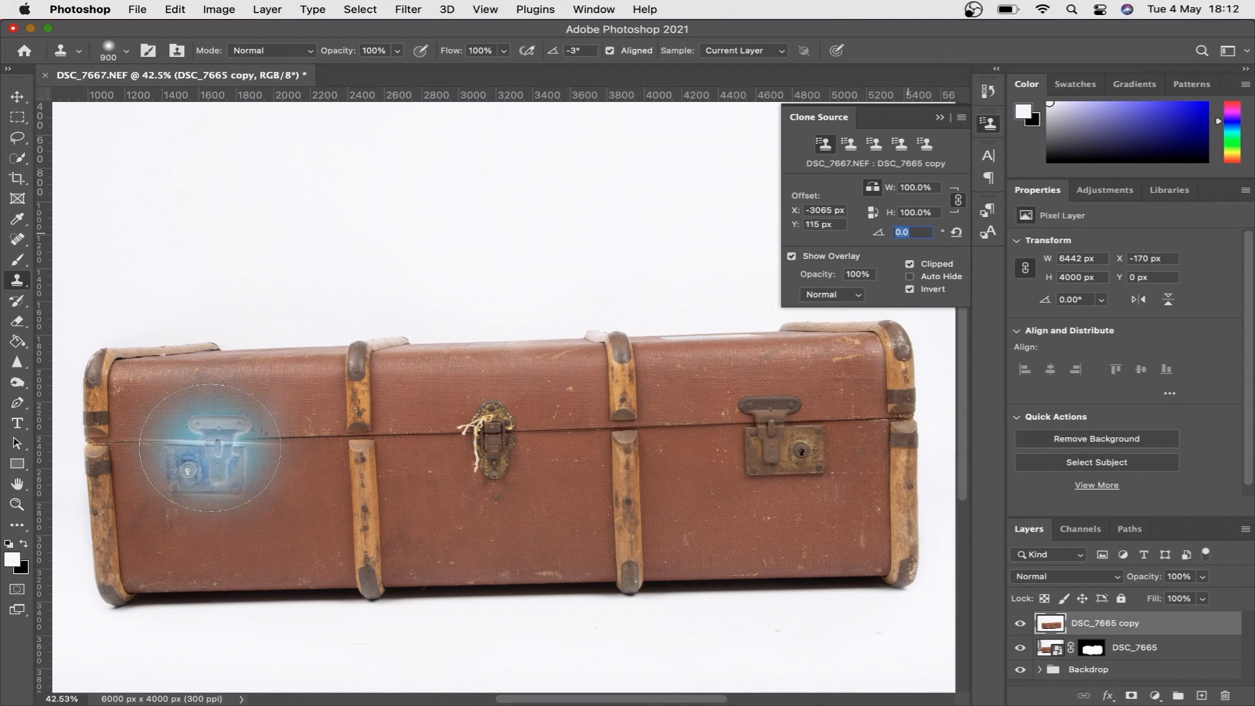
pyautogui.press('Down')
pyautogui.press('Down')
pyautogui.hotkey('shift', 'Down')
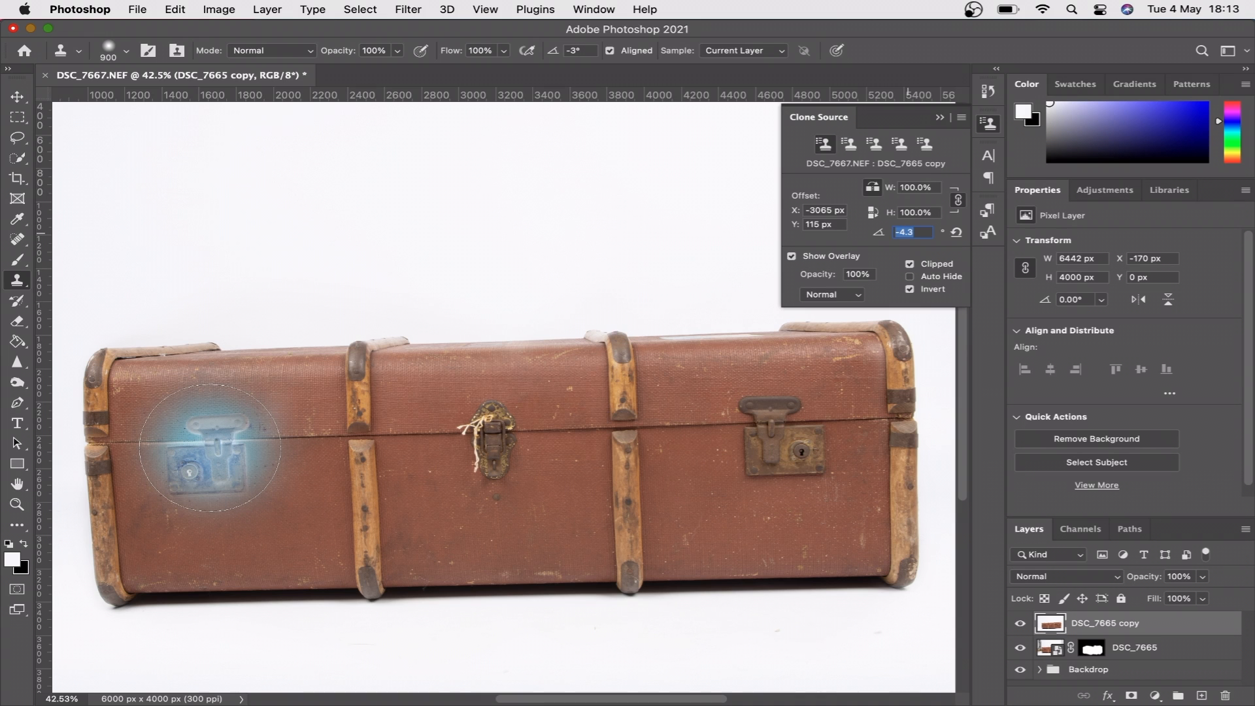
pyautogui.press('Up')
pyautogui.click(211, 447)
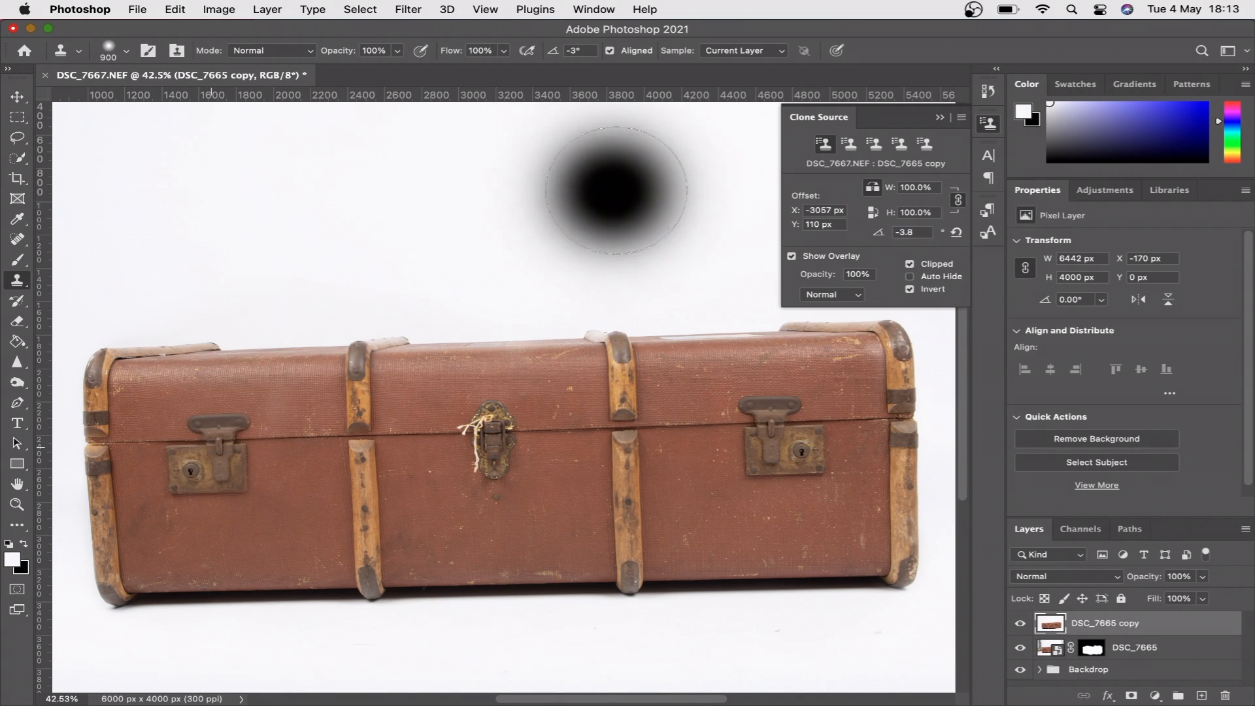
# - Rename the DSC_7665 layer as Trunk
pyautogui.doubleClick(1128, 648)
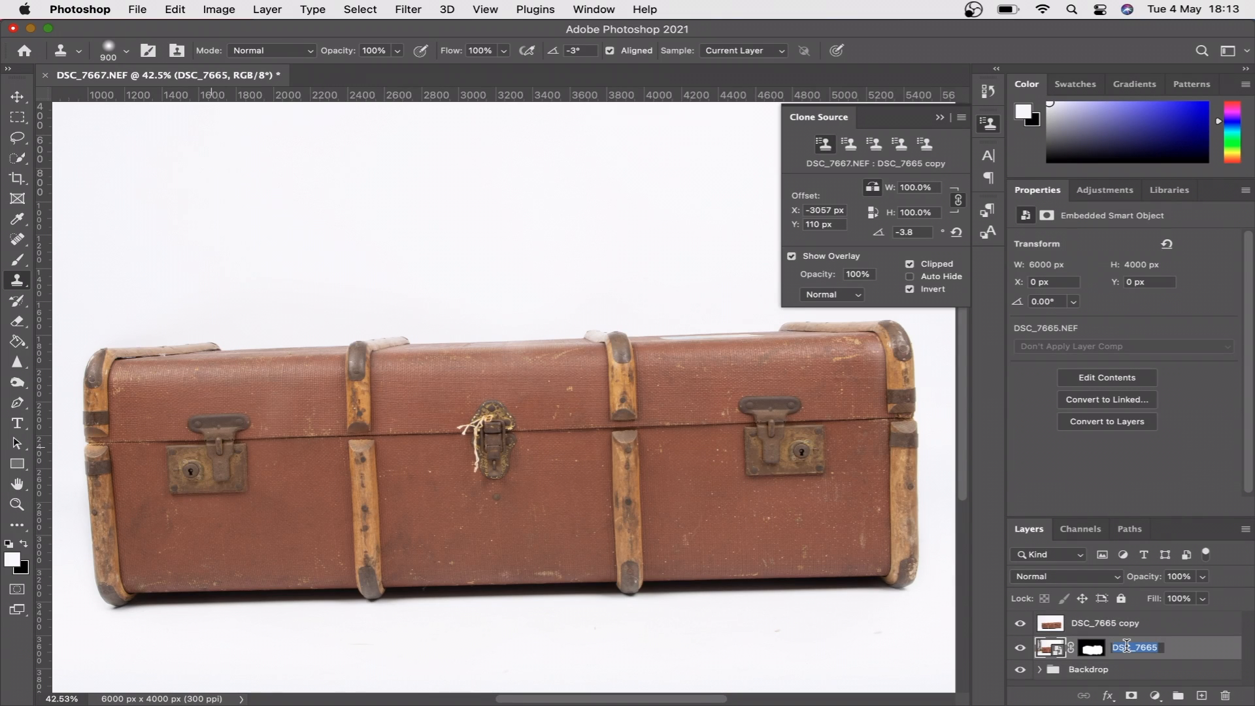
pyautogui.write('Trunk')
pyautogui.click(1119, 629)
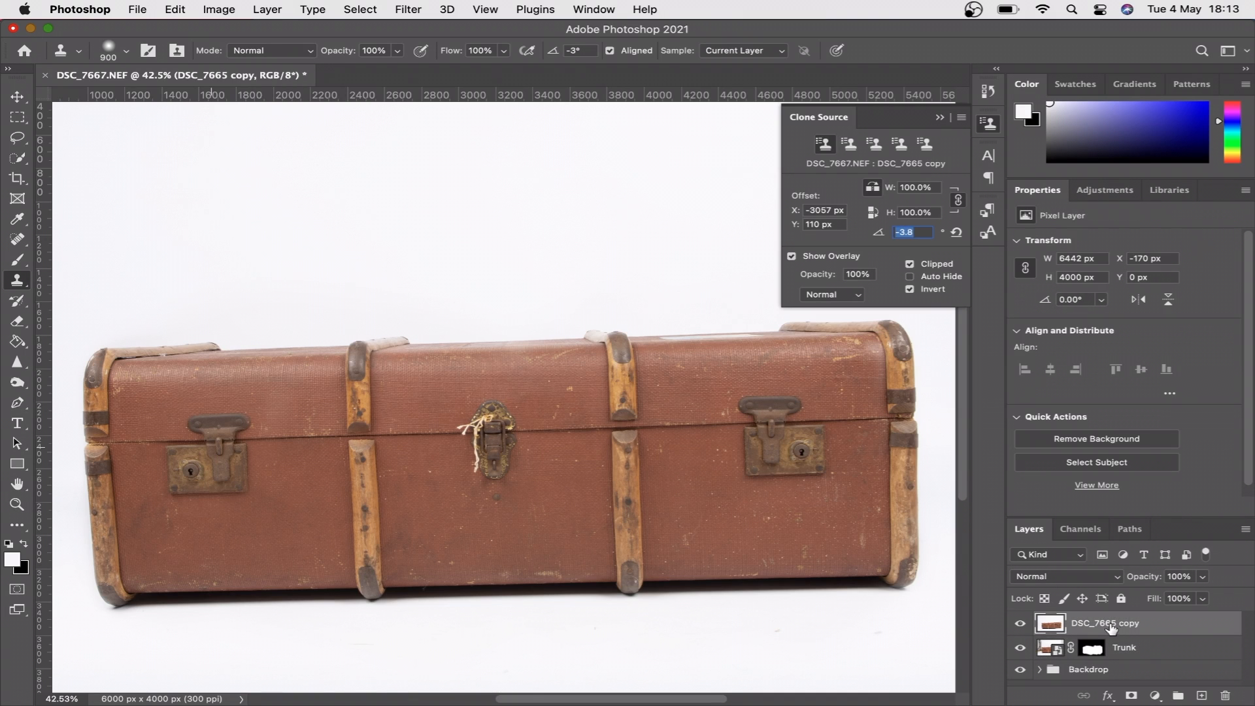
# - Rename the merged DSC_7665 copy layer as Trunk - Left Catch and keep it selected
pyautogui.doubleClick(1106, 624)
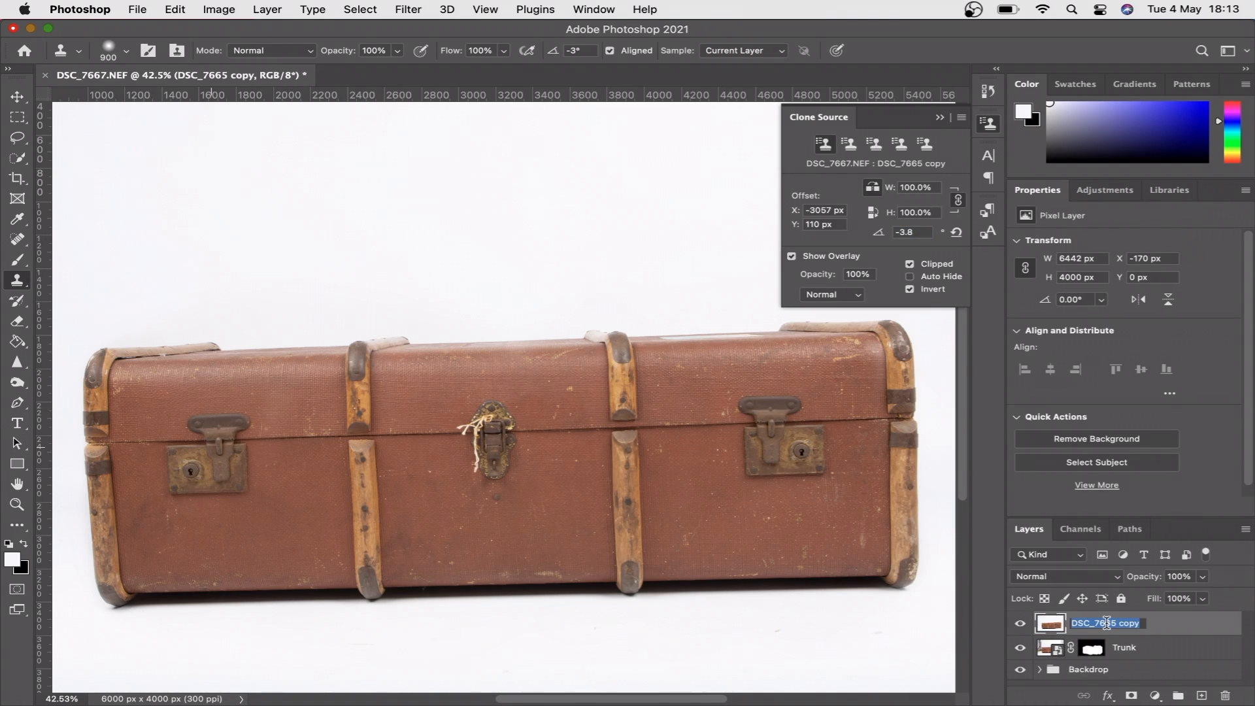
pyautogui.write('Trunk - Left Catch')
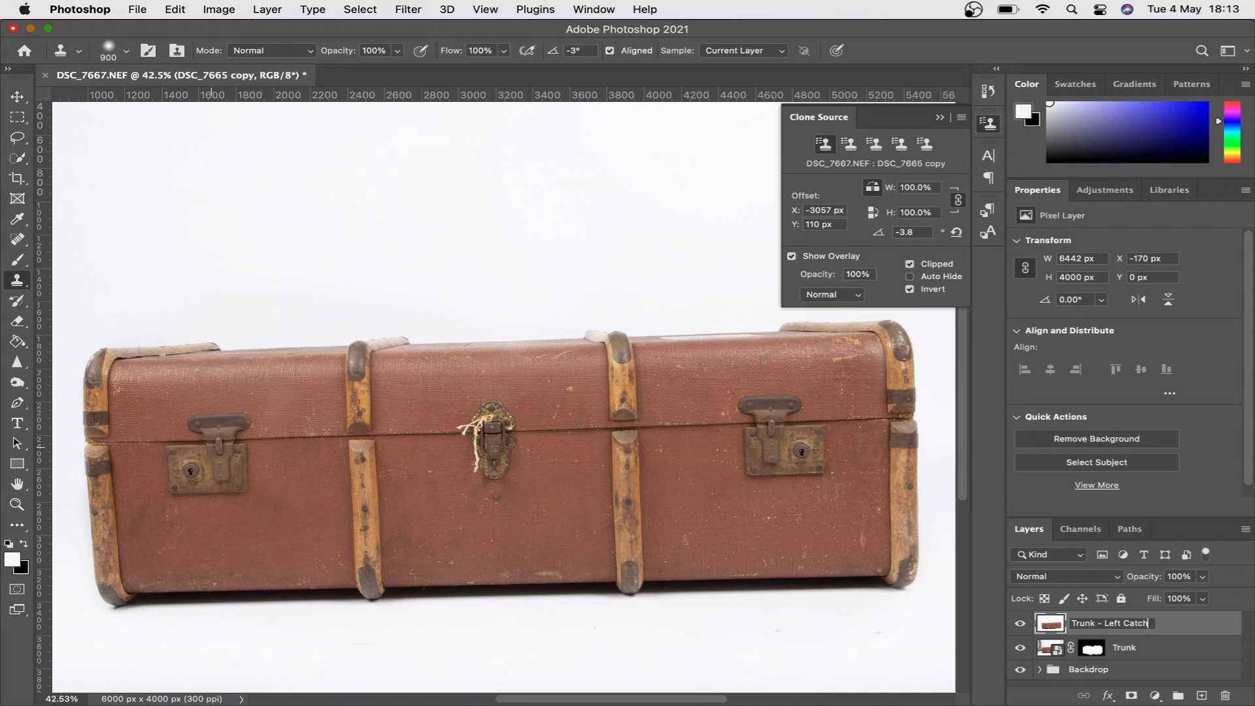
pyautogui.press('Return')
pyautogui.click(1153, 655)
pyautogui.click(1158, 628)
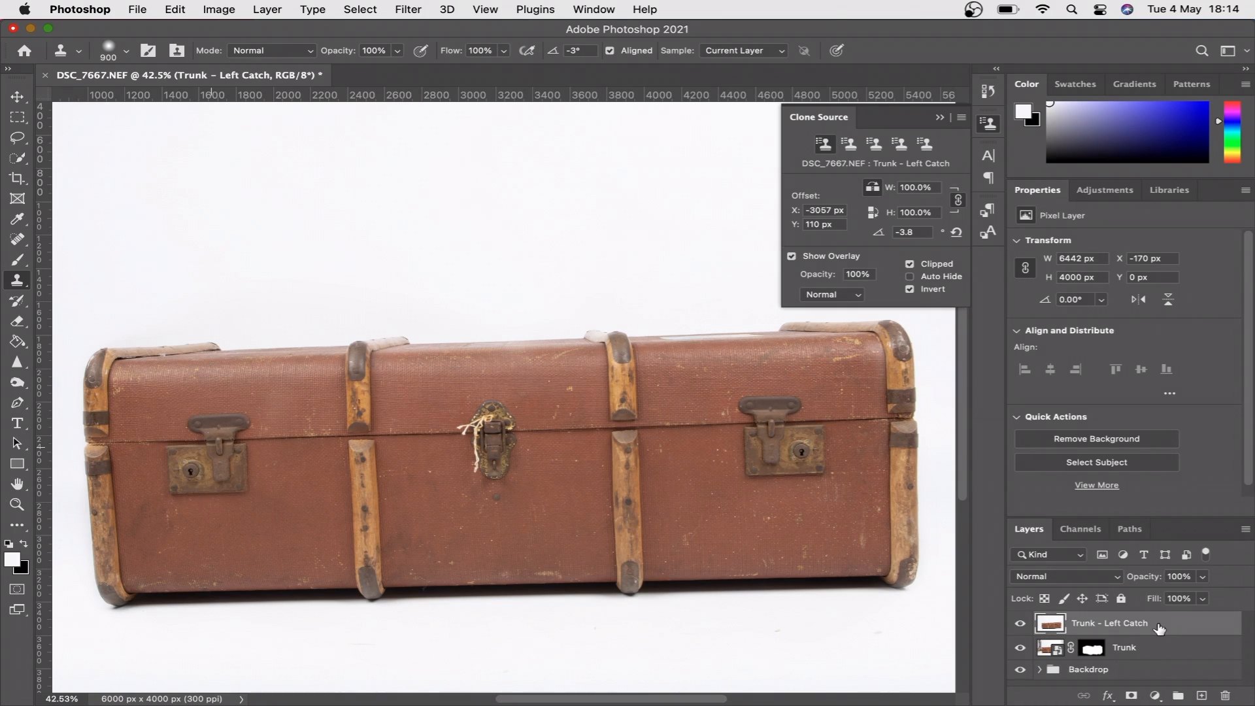
# - Duplicate the Trunk - Left Catch layer and name the copy Trunk - Middle Catch
pyautogui.press('super+j')
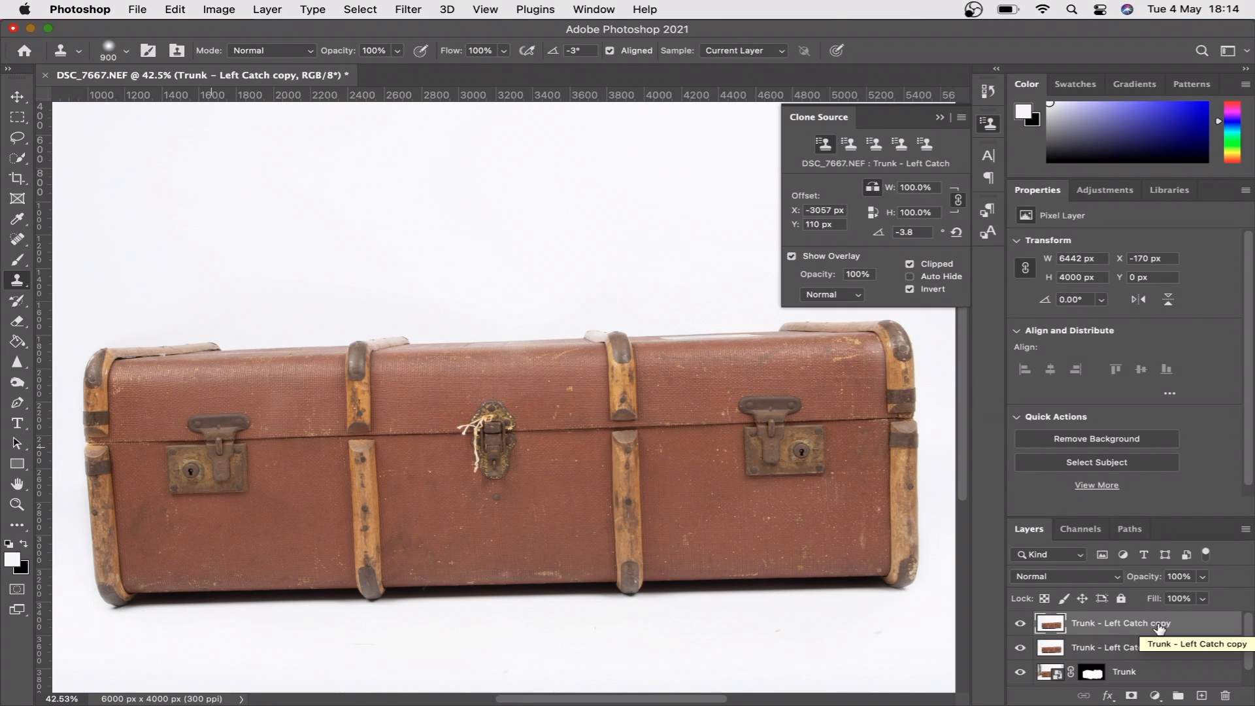
pyautogui.doubleClick(1159, 625)
pyautogui.moveTo(1174, 621); pyautogui.dragTo(1108, 620)
pyautogui.write('Middle')
pyautogui.press('BackSpace')
pyautogui.write('le Catc')
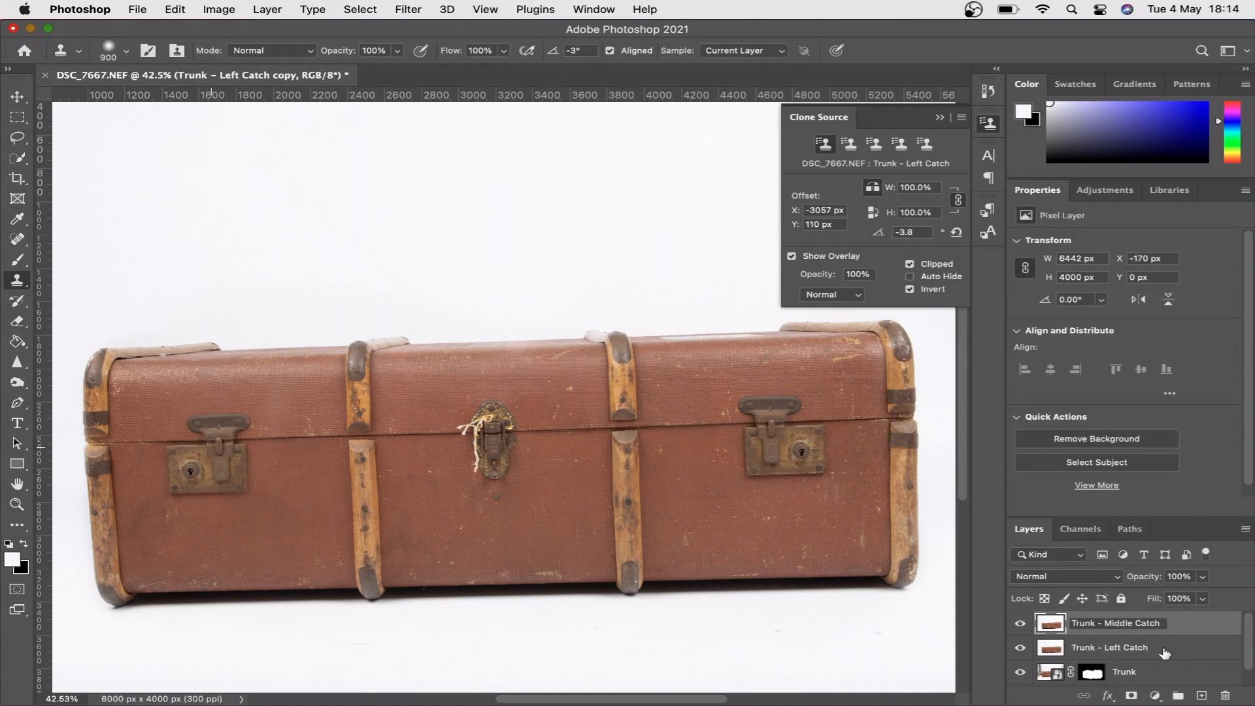
pyautogui.press('Return')
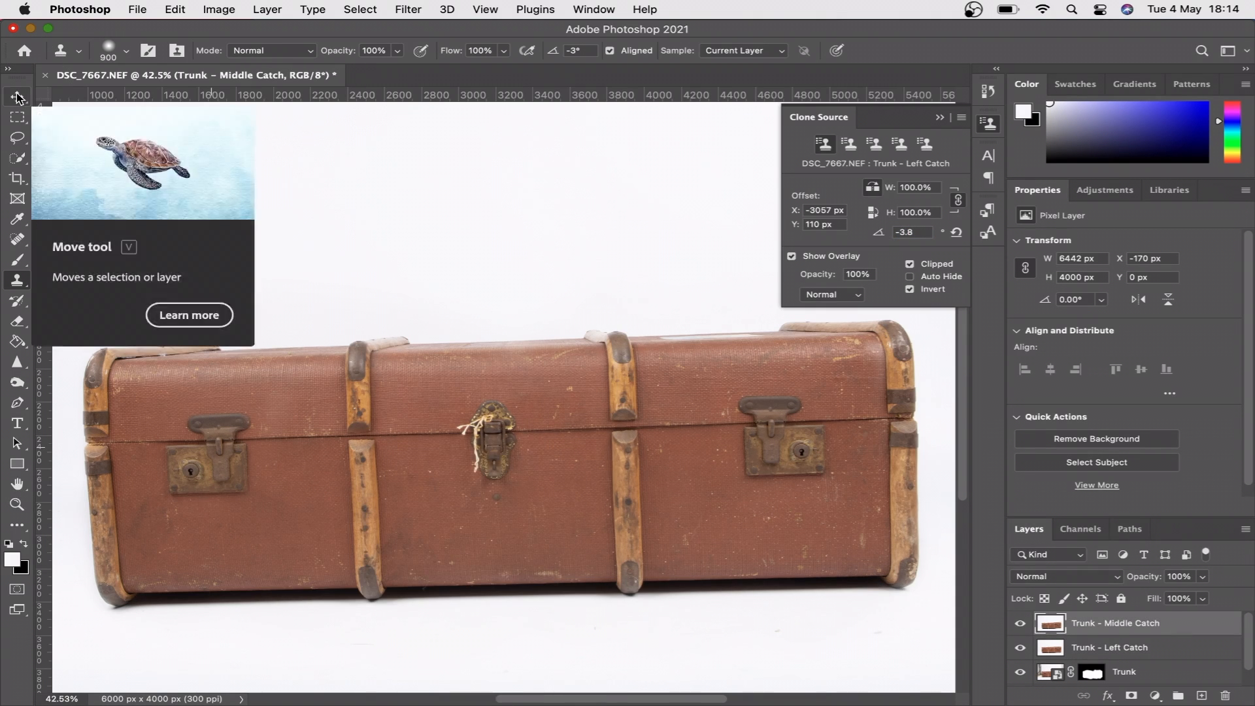
# - Clone the mirrored right half of the middle catch's upper plate over the string on its left half, using a 200 px brush
pyautogui.press('v')
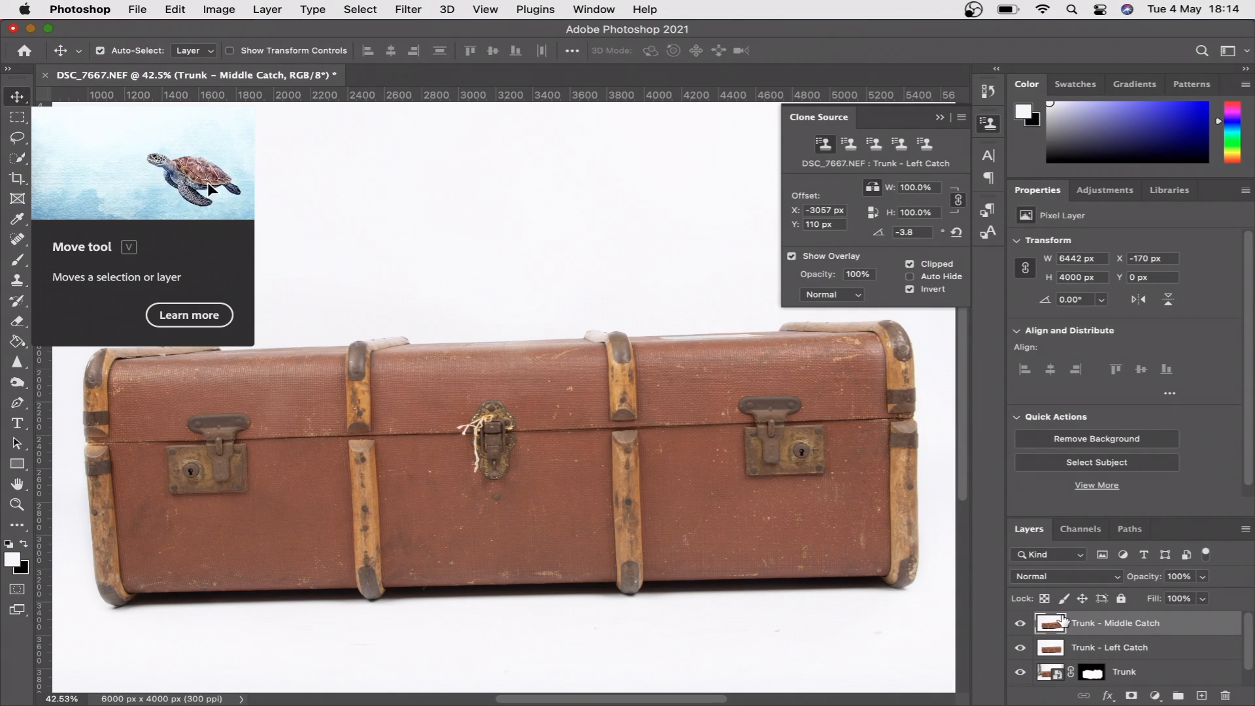
pyautogui.press('s')
pyautogui.scroll(10, 488, 459)
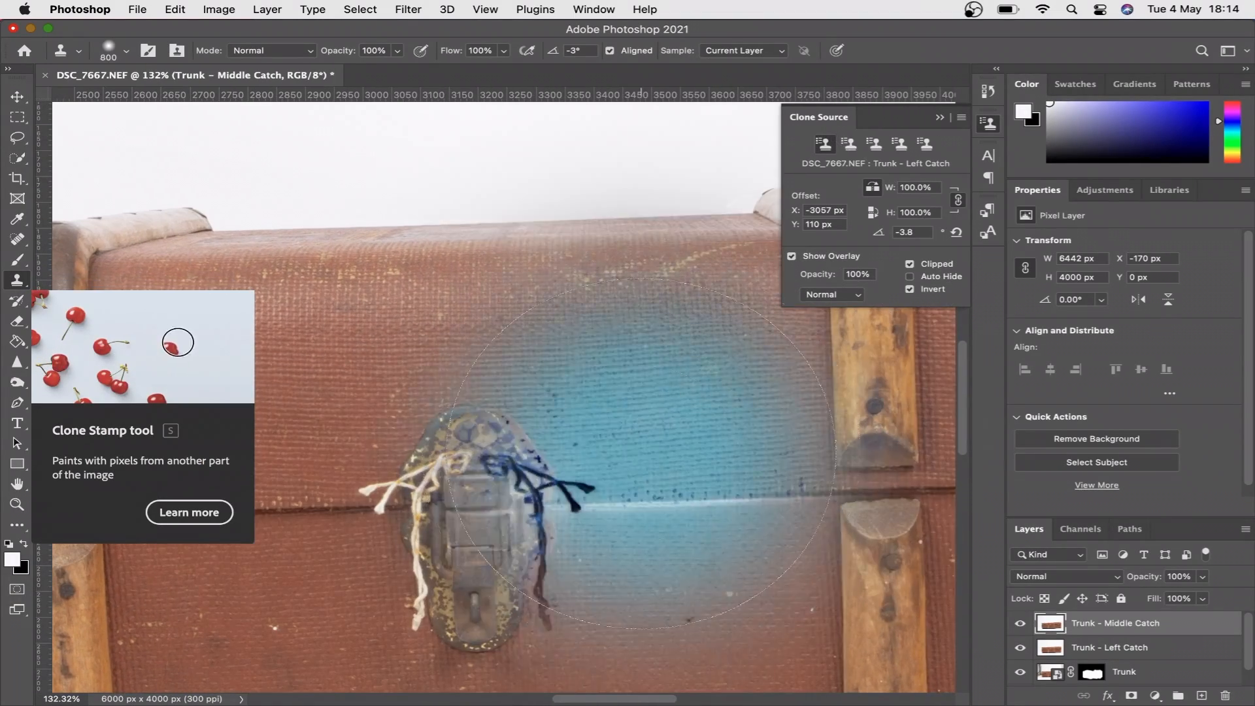
pyautogui.press('[')
pyautogui.press('[')
pyautogui.press('[')
pyautogui.press('[')
pyautogui.press('[')
pyautogui.press('[')
pyautogui.press('[')
pyautogui.press('[')
pyautogui.keyDown('alt'); pyautogui.click(497, 480); pyautogui.keyUp('alt')
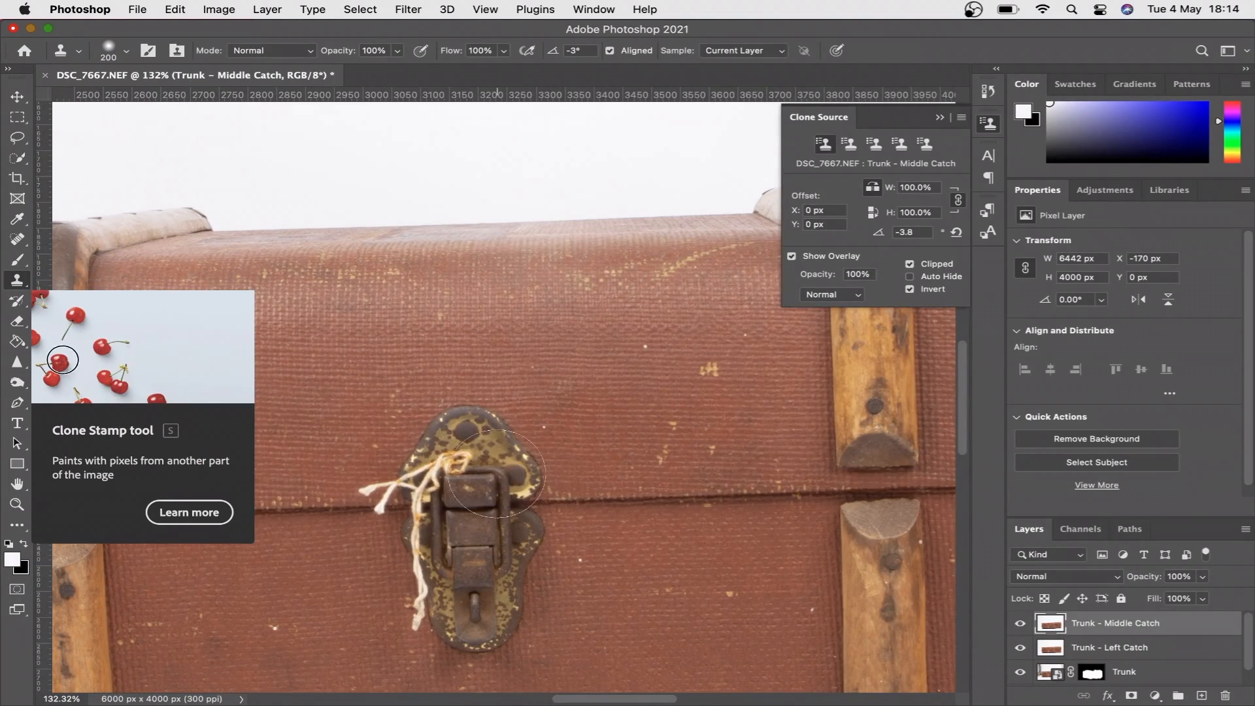
pyautogui.click(450, 480)
pyautogui.keyDown('alt'); pyautogui.click(532, 484); pyautogui.keyUp('alt')
pyautogui.click(411, 496)
pyautogui.press('super+z')
pyautogui.keyDown('alt'); pyautogui.click(530, 484); pyautogui.keyUp('alt')
pyautogui.click(430, 486)
# - Clone the mirrored right side of the middle catch's lower plate over the string hanging down its left side
pyautogui.keyDown('alt'); pyautogui.click(523, 530); pyautogui.keyUp('alt')
pyautogui.click(425, 533)
pyautogui.keyDown('alt'); pyautogui.click(509, 566); pyautogui.keyUp('alt')
pyautogui.click(439, 570)
pyautogui.keyDown('alt'); pyautogui.click(519, 585); pyautogui.keyUp('alt')
pyautogui.click(437, 590)
# - Remove the leftover string beside the middle catch's left edge with a 15 px Spot Healing Brush
pyautogui.press('j')
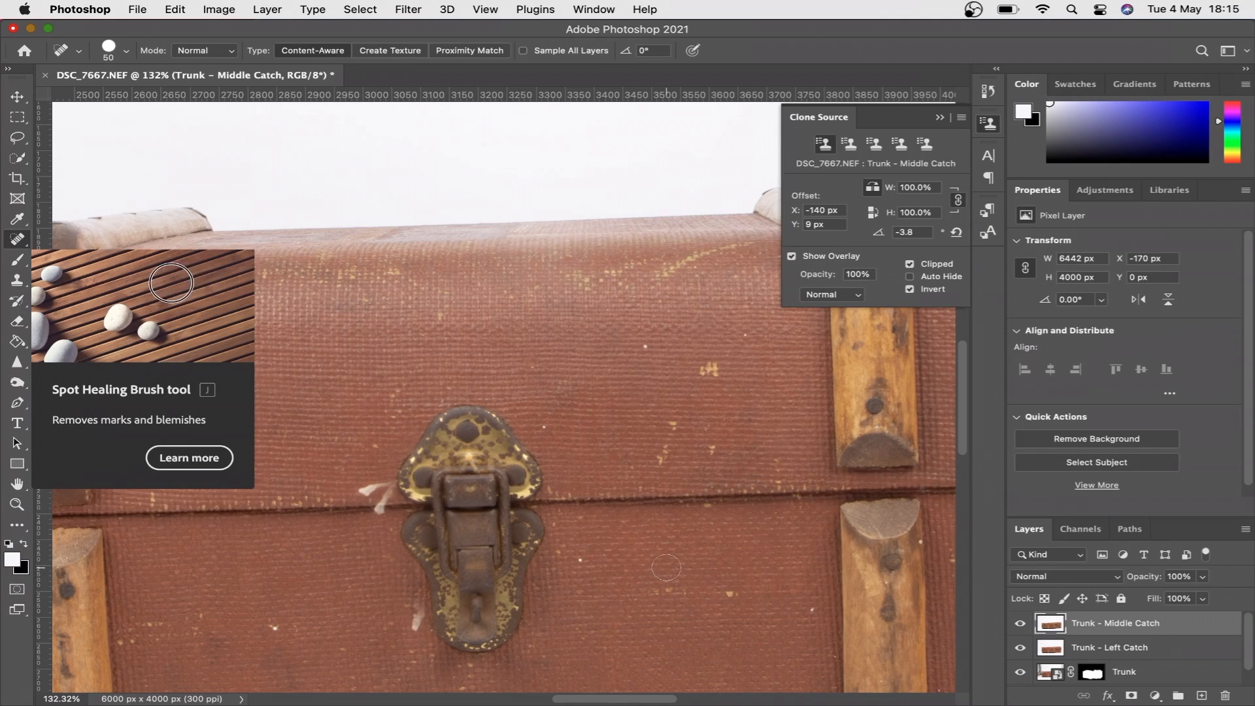
pyautogui.scroll(5, 392, 356)
pyautogui.moveTo(401, 350); pyautogui.dragTo(409, 318)
pyautogui.moveTo(415, 344); pyautogui.dragTo(388, 346)
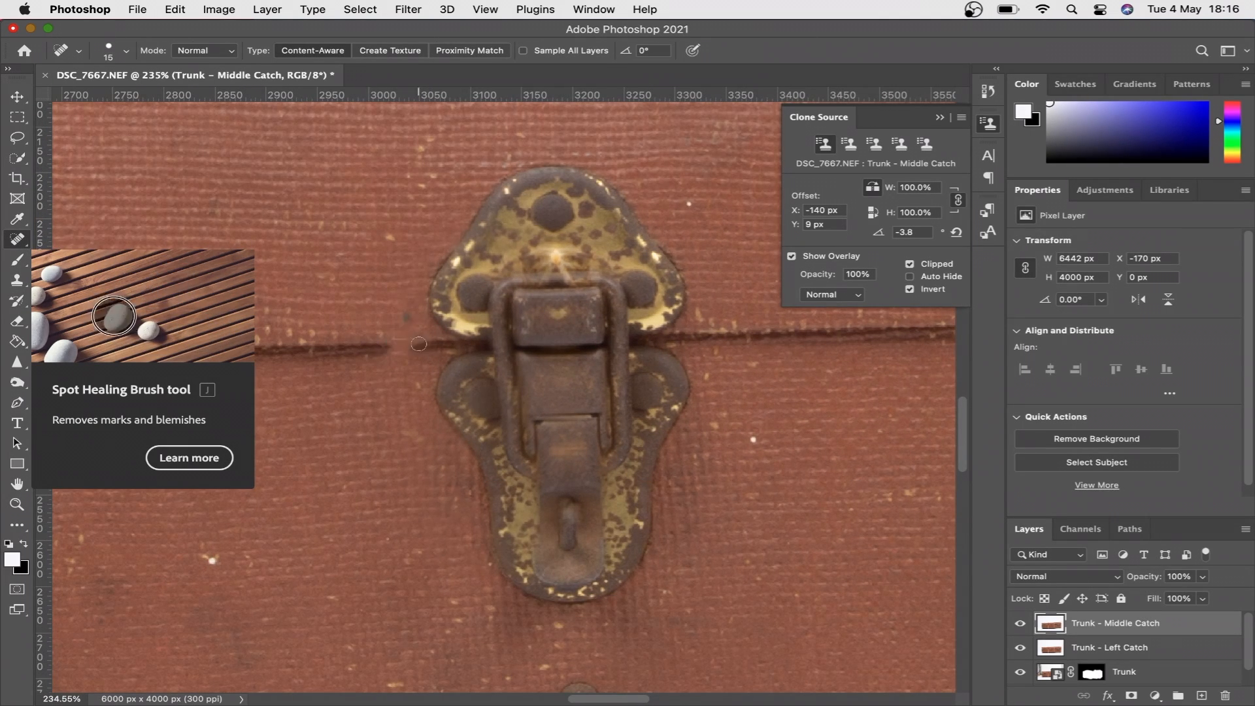
# - Turn off the clone source's horizontal flip, rebuild the lid seam left of the middle catch by cloning, and compare before and after
pyautogui.click(17, 280)
pyautogui.click(876, 190)
pyautogui.keyDown('alt'); pyautogui.click(356, 351); pyautogui.keyUp('alt')
pyautogui.click(415, 344)
pyautogui.keyDown('alt'); pyautogui.click(283, 349); pyautogui.keyUp('alt')
pyautogui.click(338, 345)
pyautogui.click(1020, 622)
pyautogui.click(1020, 623)
# - Heal the bright blemish just above the middle catch's buckle with the Spot Healing Brush
pyautogui.click(17, 240)
pyautogui.moveTo(553, 254)
pyautogui.mouseDown()
pyautogui.moveTo(572, 280)
pyautogui.moveTo(544, 263)
pyautogui.moveTo(576, 251)
pyautogui.mouseUp()
pyautogui.press(']')
pyautogui.press(']')
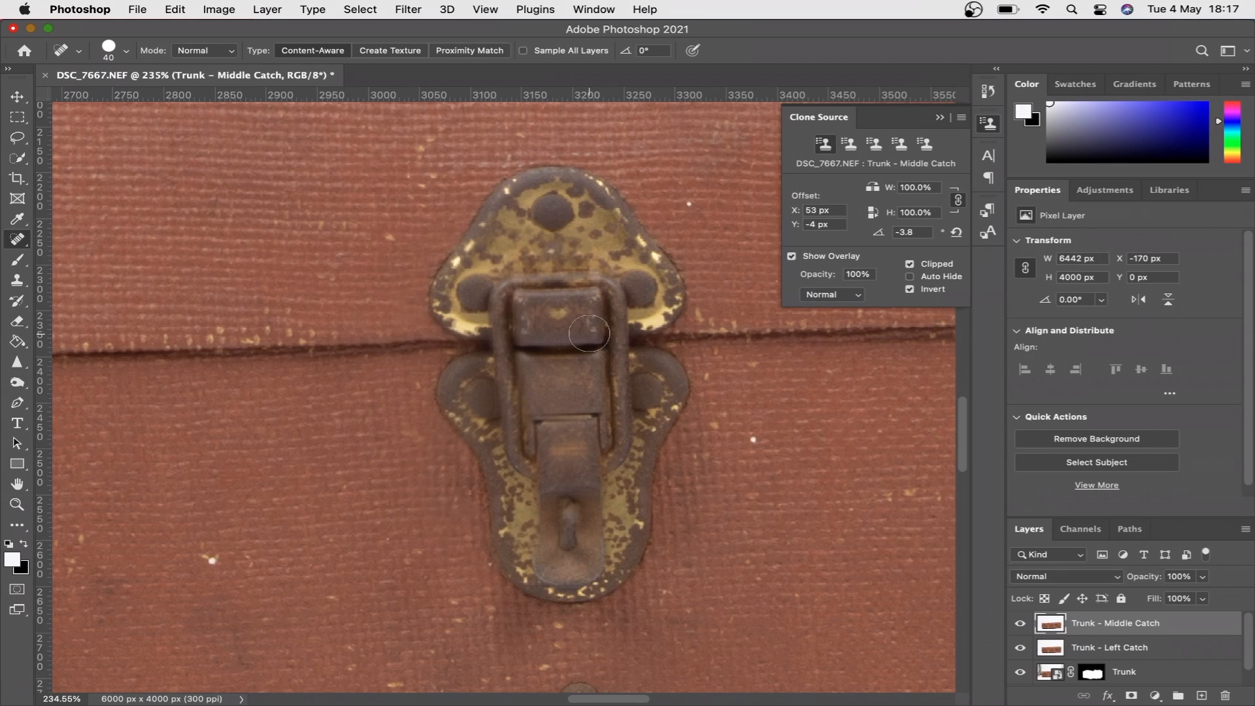
pyautogui.press('[')
pyautogui.scroll(-10, 550, 252)
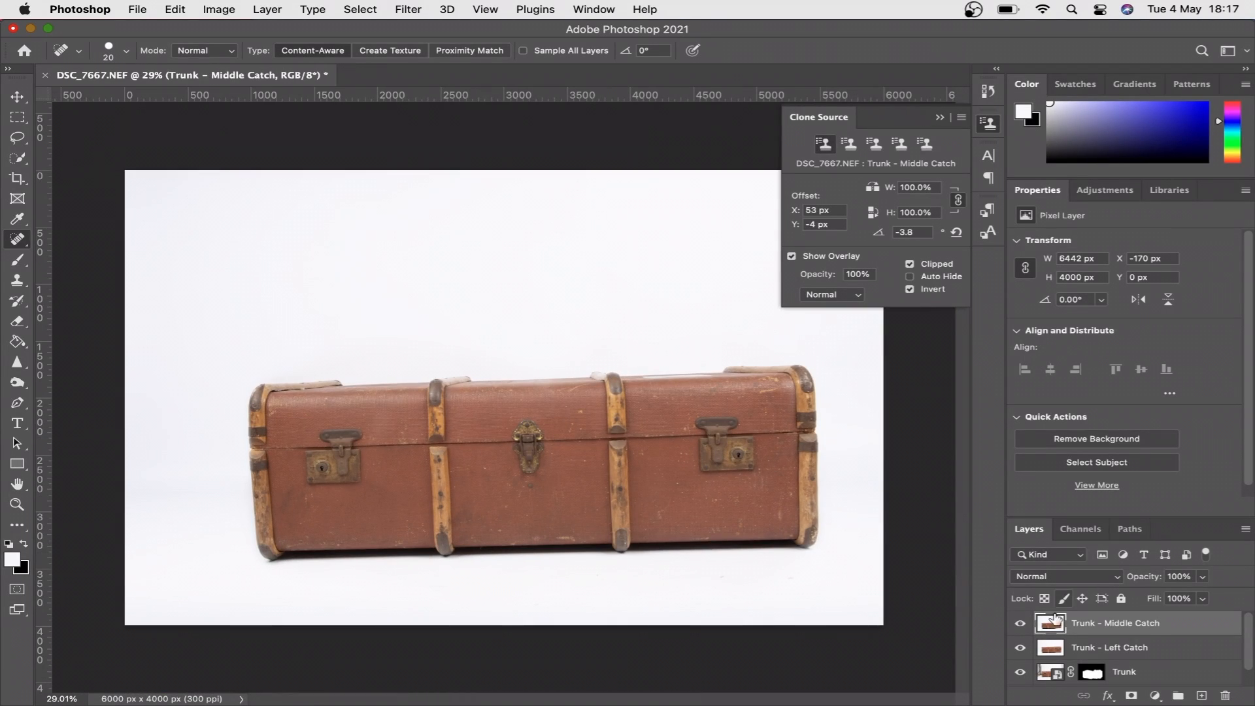
# - Group the Trunk - Middle Catch, Trunk - Left Catch and Trunk layers, and name the group Trunk
pyautogui.keyDown('shift'); pyautogui.click(1148, 672); pyautogui.keyUp('shift')
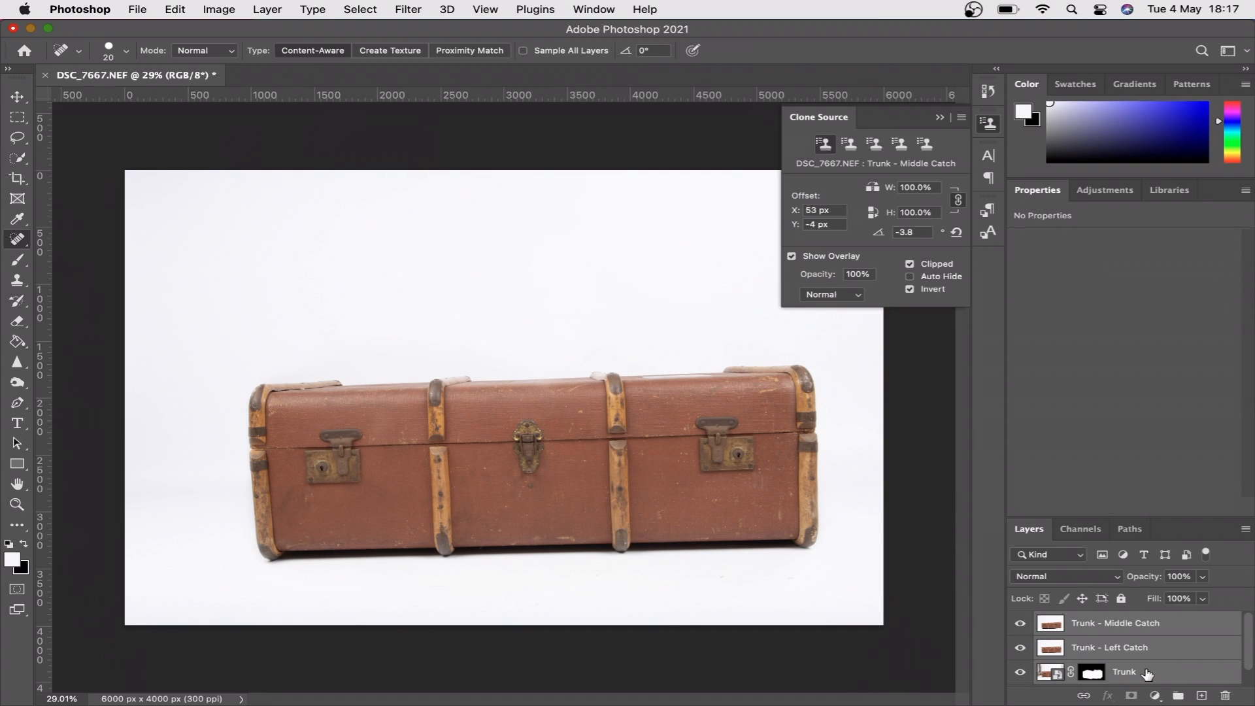
pyautogui.press('super+g')
pyautogui.doubleClick(1083, 619)
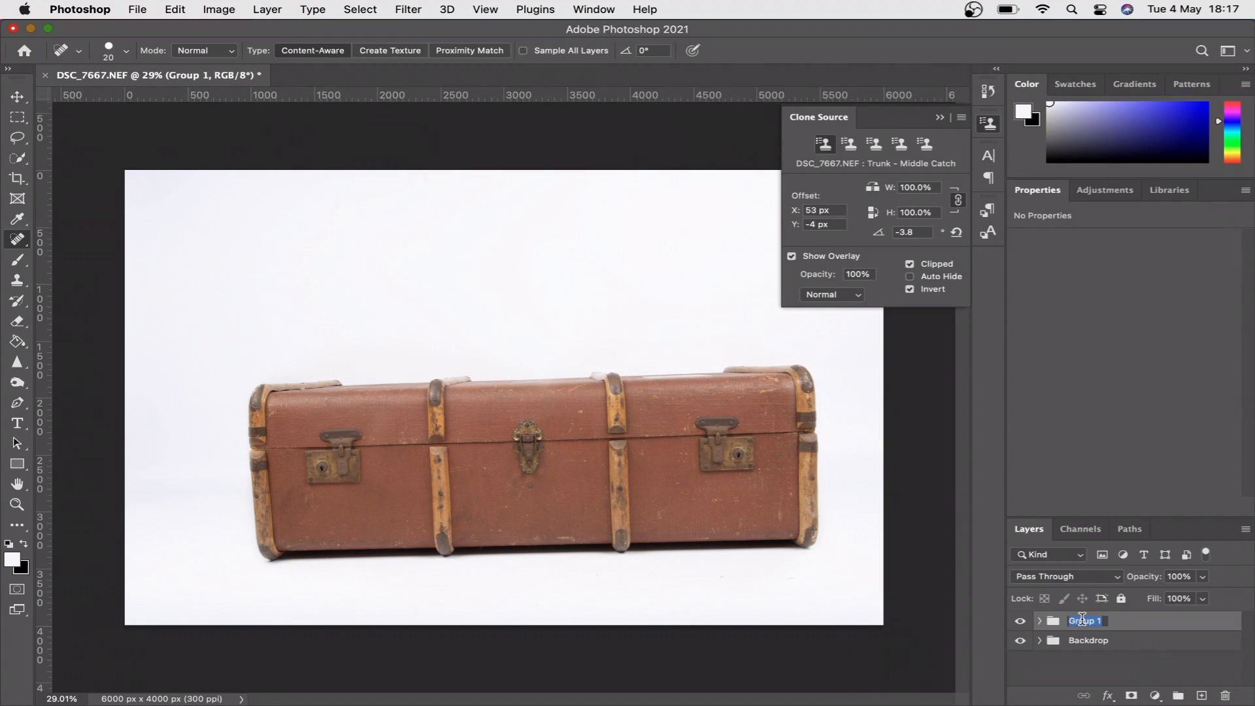
pyautogui.write('Trunk')
pyautogui.press('Return')
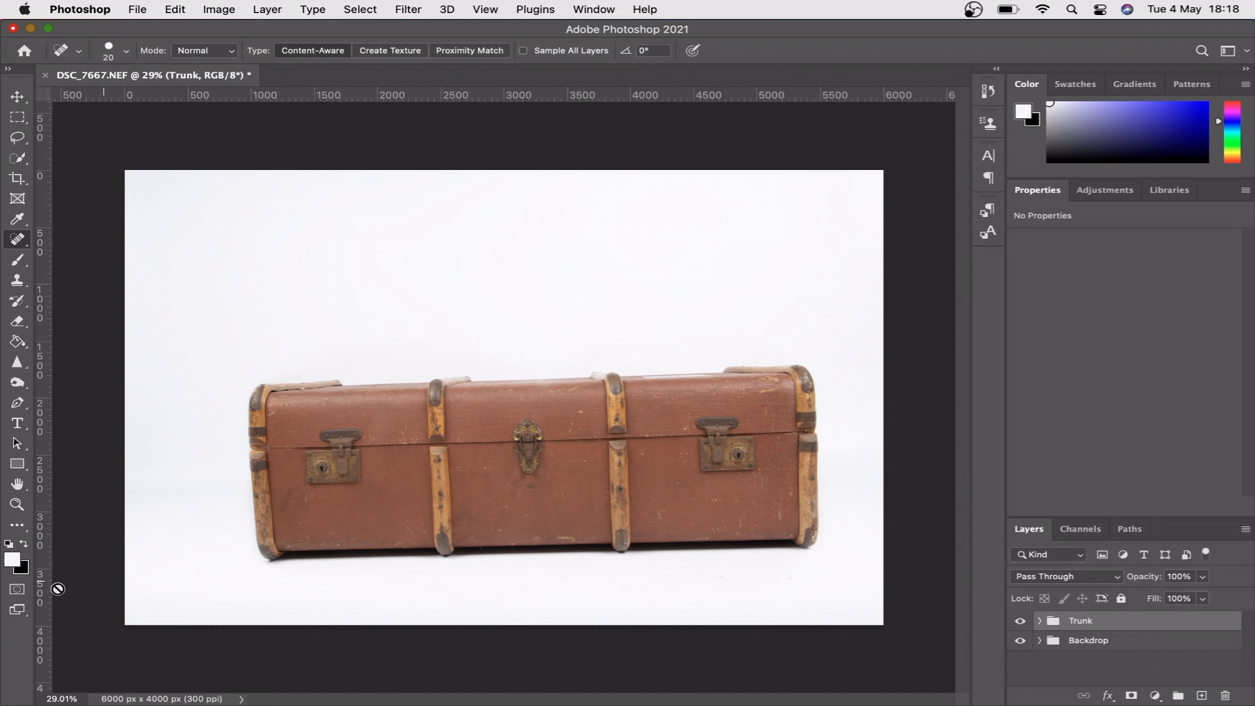
# - Switch to Finder and place DSC_7660.NEF from the Youtube Video folder into the document, accepting the default Camera Raw settings
pyautogui.click(207, 680)
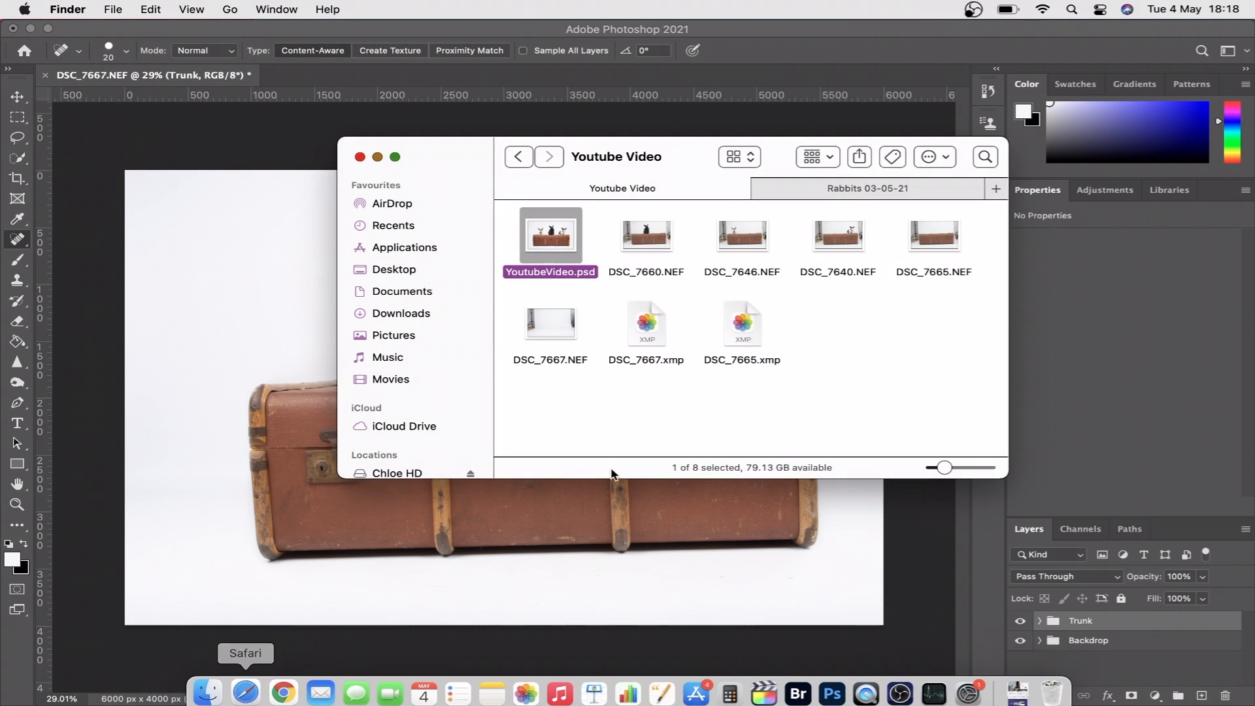
pyautogui.click(650, 244)
pyautogui.moveTo(651, 243); pyautogui.dragTo(261, 396)
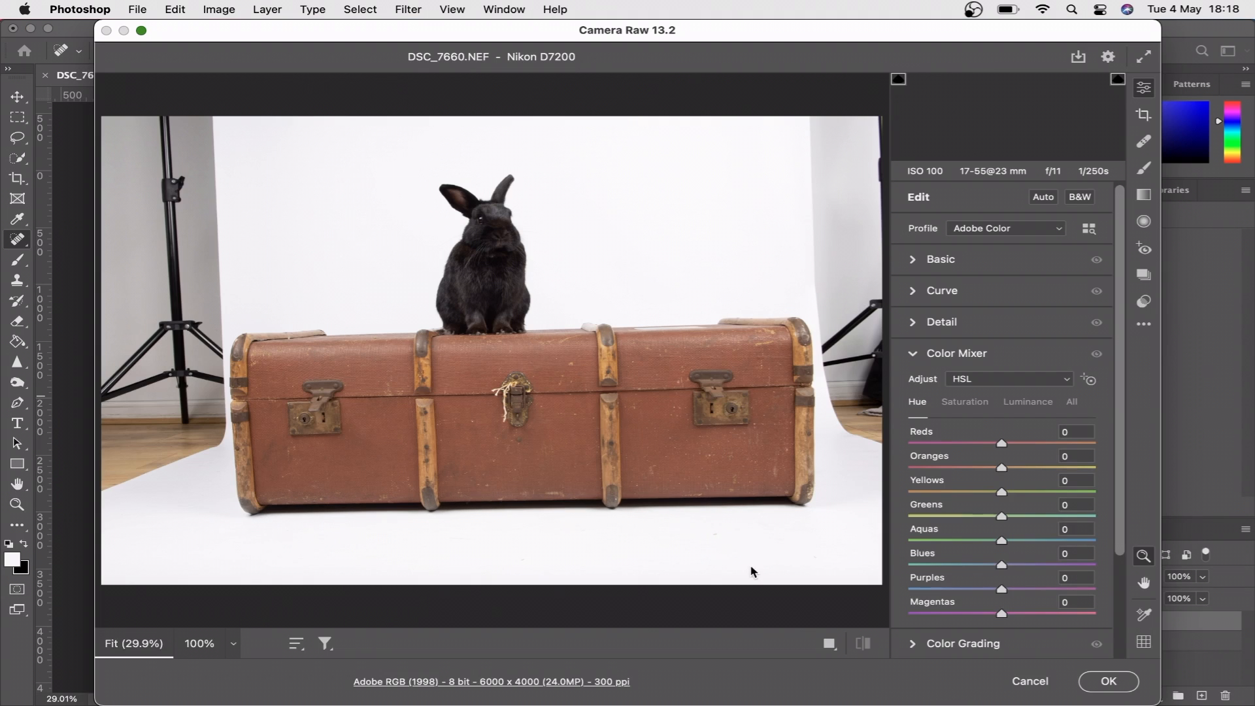
pyautogui.click(1119, 682)
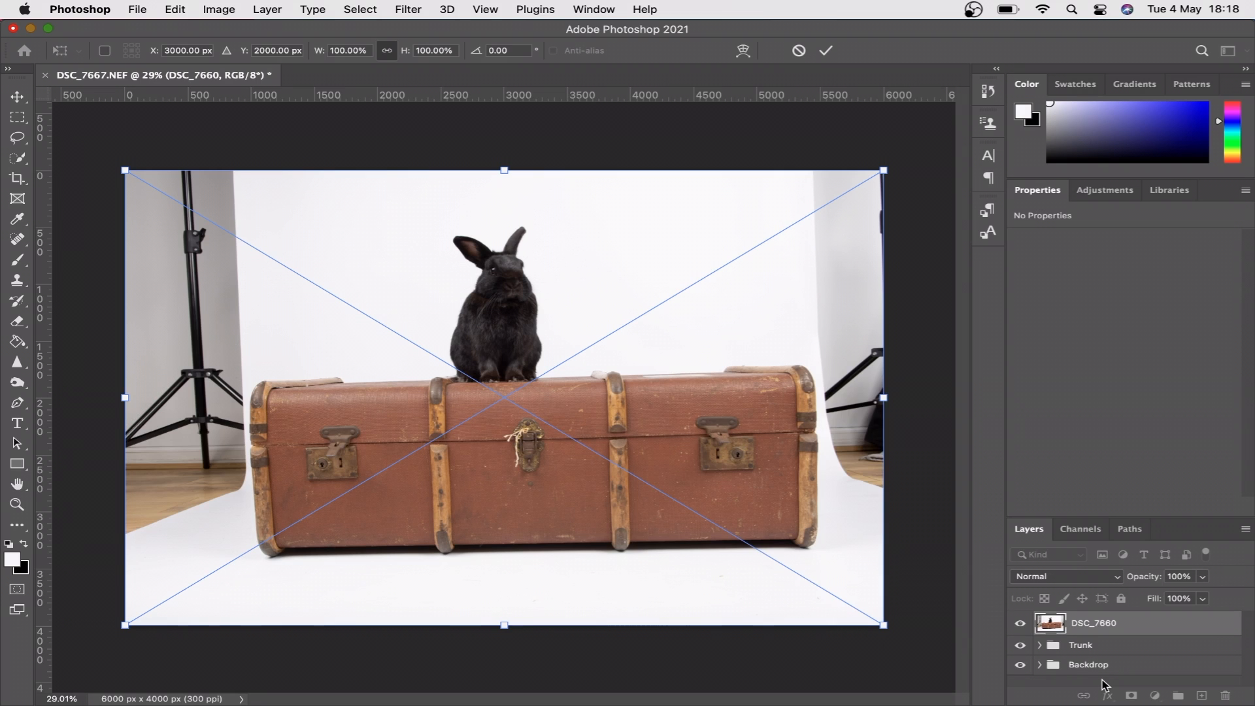
# - Lower the placed DSC_7660 layer's opacity to 51% and commit its placement at full size
pyautogui.click(1203, 576)
pyautogui.moveTo(1203, 596); pyautogui.dragTo(1155, 597)
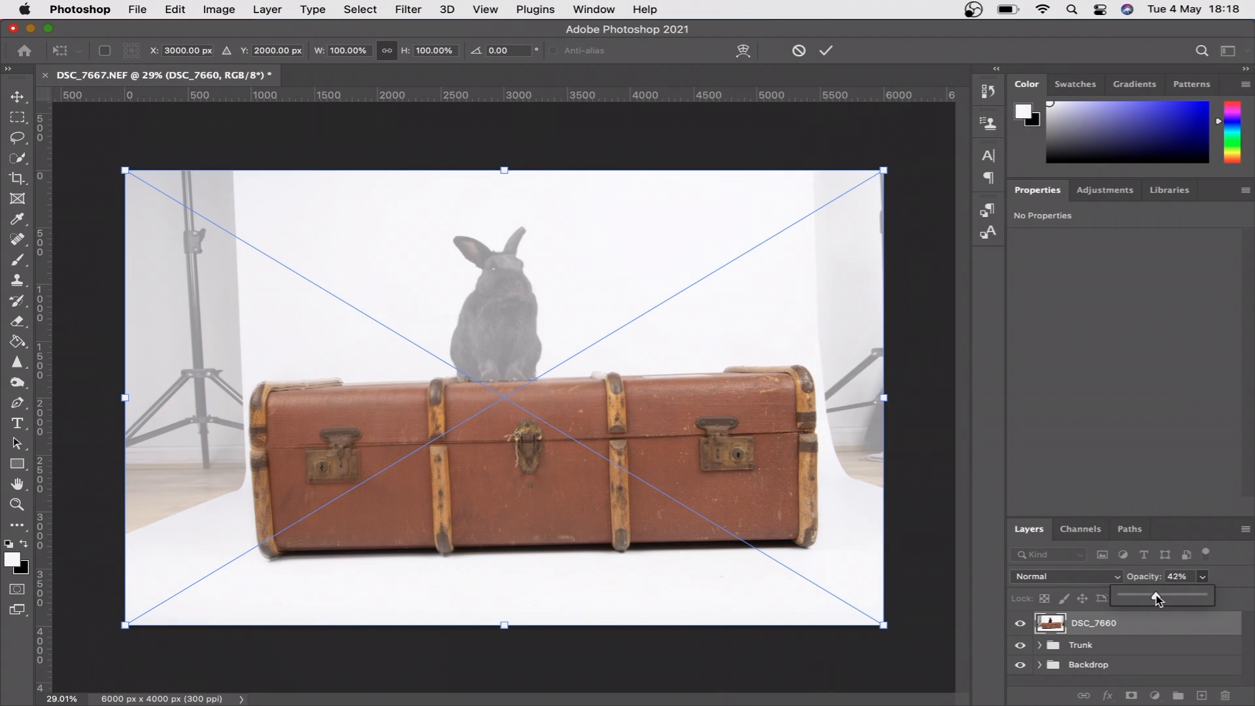
pyautogui.press('Return')
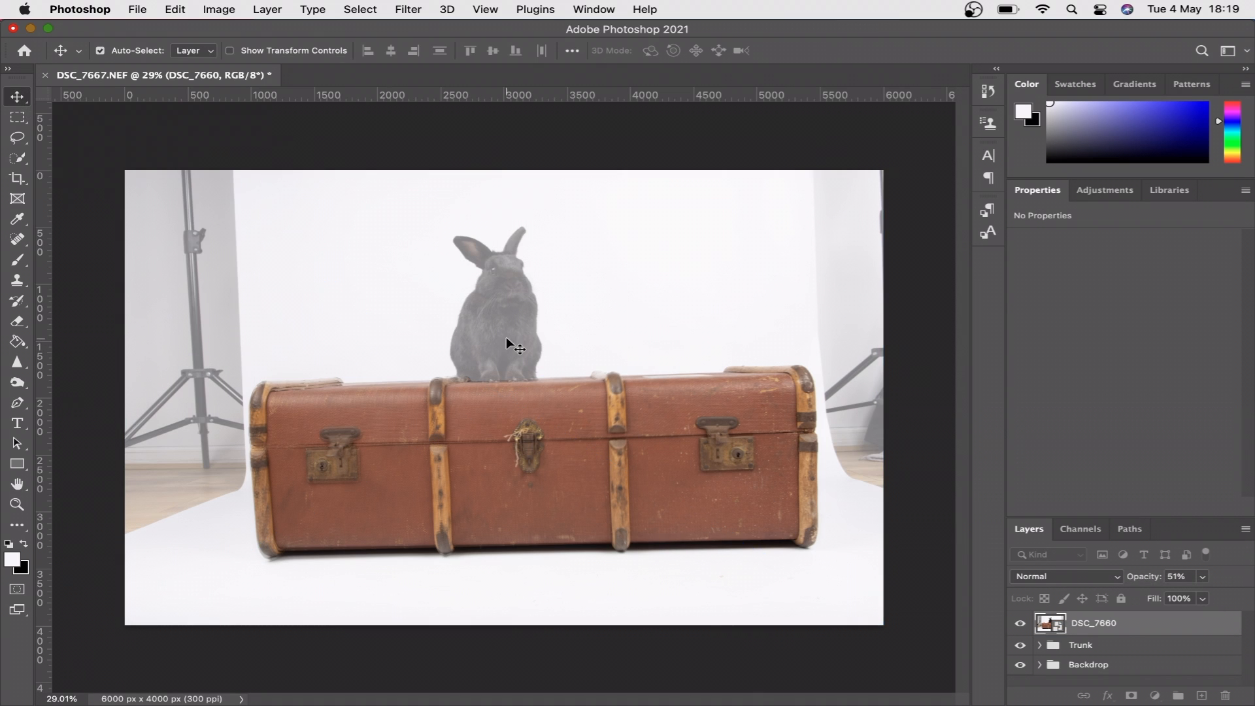
# - Move the DSC_7660 layer to the right to a horizontal position of 222 px
pyautogui.press('Right')
pyautogui.press('Right')
pyautogui.press('Right')
pyautogui.press('Right')
pyautogui.press('Right')
pyautogui.press('Right')
pyautogui.press('Right')
pyautogui.press('Right')
pyautogui.press('Right')
pyautogui.press('Right')
pyautogui.press('Right')
pyautogui.press('Right')
pyautogui.press('Right')
pyautogui.press('Right')
pyautogui.press('Right')
pyautogui.press('Right')
pyautogui.press('Right')
pyautogui.press('Right')
pyautogui.press('Right')
pyautogui.press('Right')
pyautogui.press('Right')
pyautogui.press('Right')
pyautogui.press('Right')
pyautogui.press('Right')
pyautogui.press('Right')
pyautogui.press('Right')
pyautogui.press('Right')
pyautogui.press('Right')
pyautogui.press('Right')
pyautogui.press('Right')
pyautogui.press('Right')
pyautogui.press('Right')
pyautogui.press('Right')
pyautogui.press('Right')
pyautogui.press('Right')
pyautogui.press('Right')
pyautogui.press('Right')
pyautogui.press('Right')
pyautogui.press('Right')
pyautogui.press('Right')
pyautogui.press('Right')
pyautogui.press('Right')
pyautogui.press('Right')
pyautogui.press('Right')
pyautogui.press('Right')
pyautogui.press('Right')
pyautogui.press('Right')
pyautogui.press('Right')
pyautogui.press('Right')
pyautogui.press('Right')
pyautogui.press('Right')
pyautogui.press('Right')
pyautogui.press('Right')
pyautogui.press('Right')
pyautogui.press('Right')
pyautogui.press('Right')
pyautogui.press('Right')
pyautogui.press('Right')
pyautogui.press('Right')
pyautogui.press('Right')
pyautogui.press('Right')
pyautogui.press('Right')
pyautogui.press('Right')
pyautogui.press('Right')
pyautogui.press('Right')
pyautogui.press('Right')
pyautogui.press('Right')
pyautogui.press('Right')
pyautogui.press('Right')
pyautogui.press('Right')
pyautogui.press('Right')
pyautogui.press('Right')
pyautogui.press('Right')
pyautogui.press('Right')
pyautogui.press('Right')
pyautogui.press('Right')
pyautogui.press('Right')
pyautogui.press('Right')
pyautogui.press('Right')
pyautogui.press('Right')
pyautogui.press('Right')
pyautogui.press('Right')
pyautogui.press('Right')
pyautogui.press('Right')
pyautogui.press('Right')
pyautogui.press('Right')
pyautogui.press('Right')
pyautogui.press('Right')
pyautogui.press('Right')
pyautogui.press('Right')
pyautogui.press('Right')
pyautogui.press('Right')
pyautogui.press('Right')
pyautogui.press('Right')
pyautogui.press('Right')
pyautogui.press('Right')
pyautogui.press('Right')
pyautogui.press('Right')
pyautogui.press('Right')
pyautogui.press('Right')
pyautogui.press('Right')
pyautogui.press('Right')
pyautogui.press('Right')
pyautogui.press('Right')
pyautogui.press('Right')
pyautogui.press('Right')
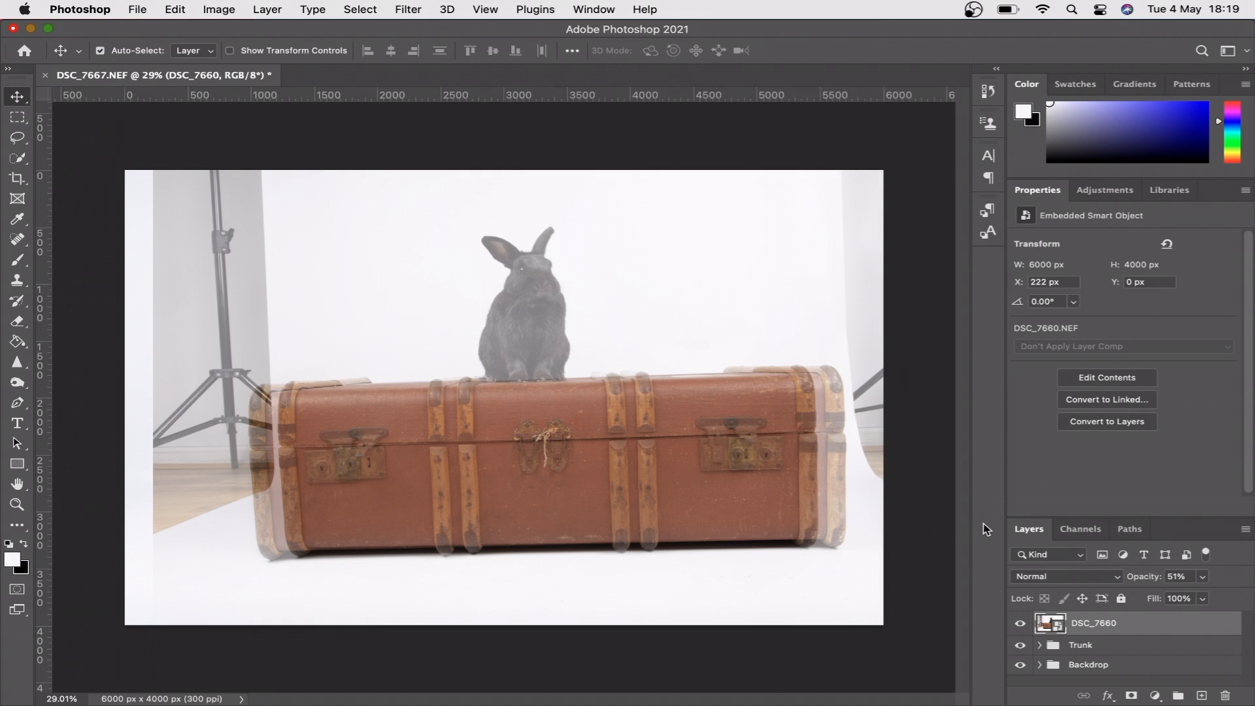
# - Nudge the DSC_7660 layer to a vertical position of 5 px and restore its opacity to 100%
pyautogui.press('Down')
pyautogui.press('Down')
pyautogui.press('Down')
pyautogui.press('Down')
pyautogui.press('Down')
pyautogui.press('Down')
pyautogui.press('Down')
pyautogui.press('Down')
pyautogui.press('Down')
pyautogui.press('Down')
pyautogui.press('Down')
pyautogui.press('Down')
pyautogui.press('Down')
pyautogui.press('Down')
pyautogui.press('Down')
pyautogui.press('Down')
pyautogui.press('Down')
pyautogui.press('Down')
pyautogui.press('Down')
pyautogui.press('Down')
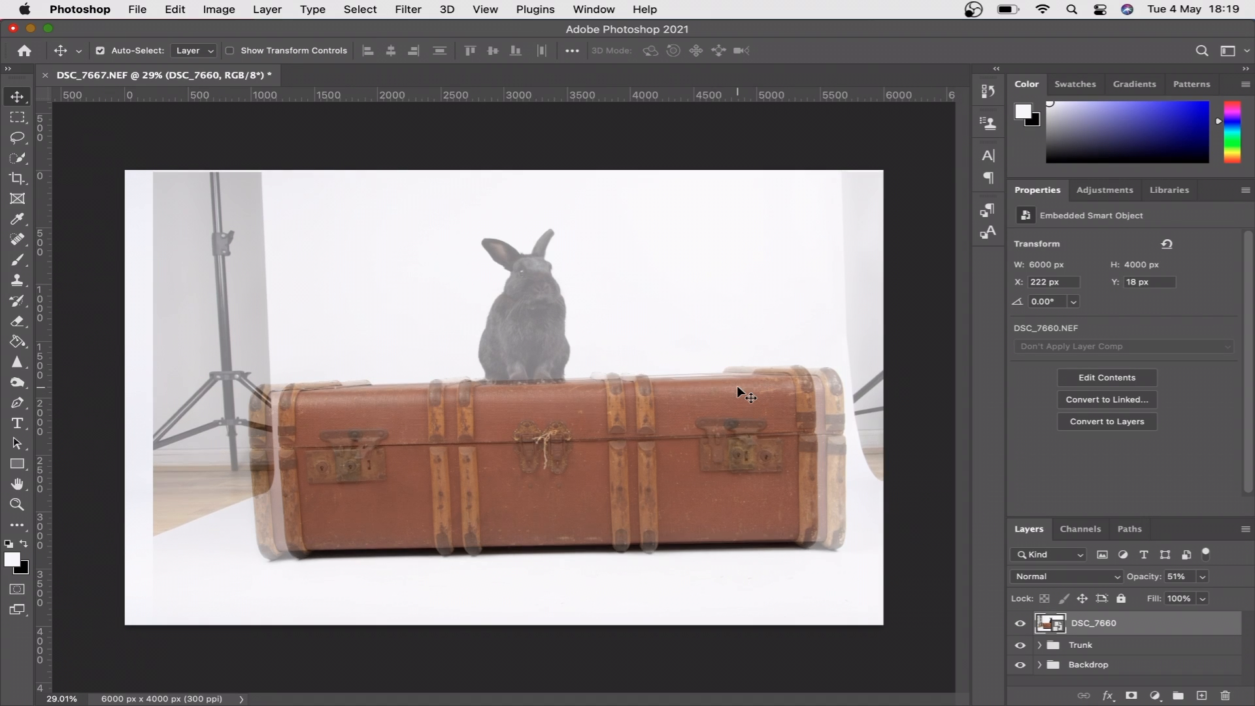
pyautogui.press('Up')
pyautogui.press('Up')
pyautogui.press('Up')
pyautogui.press('Up')
pyautogui.press('Up')
pyautogui.press('Up')
pyautogui.press('Up')
pyautogui.press('Up')
pyautogui.press('Up')
pyautogui.press('Up')
pyautogui.press('Up')
pyautogui.press('Up')
pyautogui.press('Up')
pyautogui.press('Up')
pyautogui.press('Up')
pyautogui.press('Up')
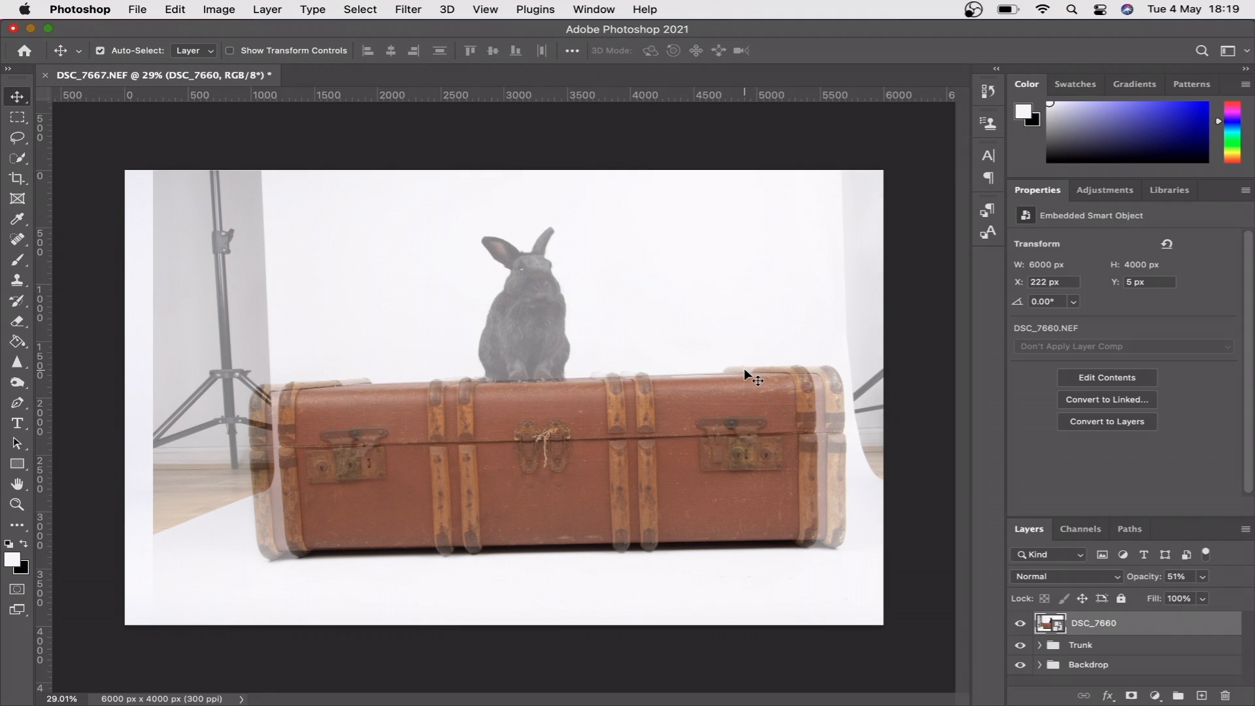
pyautogui.click(1206, 580)
pyautogui.moveTo(1205, 596); pyautogui.dragTo(1250, 595)
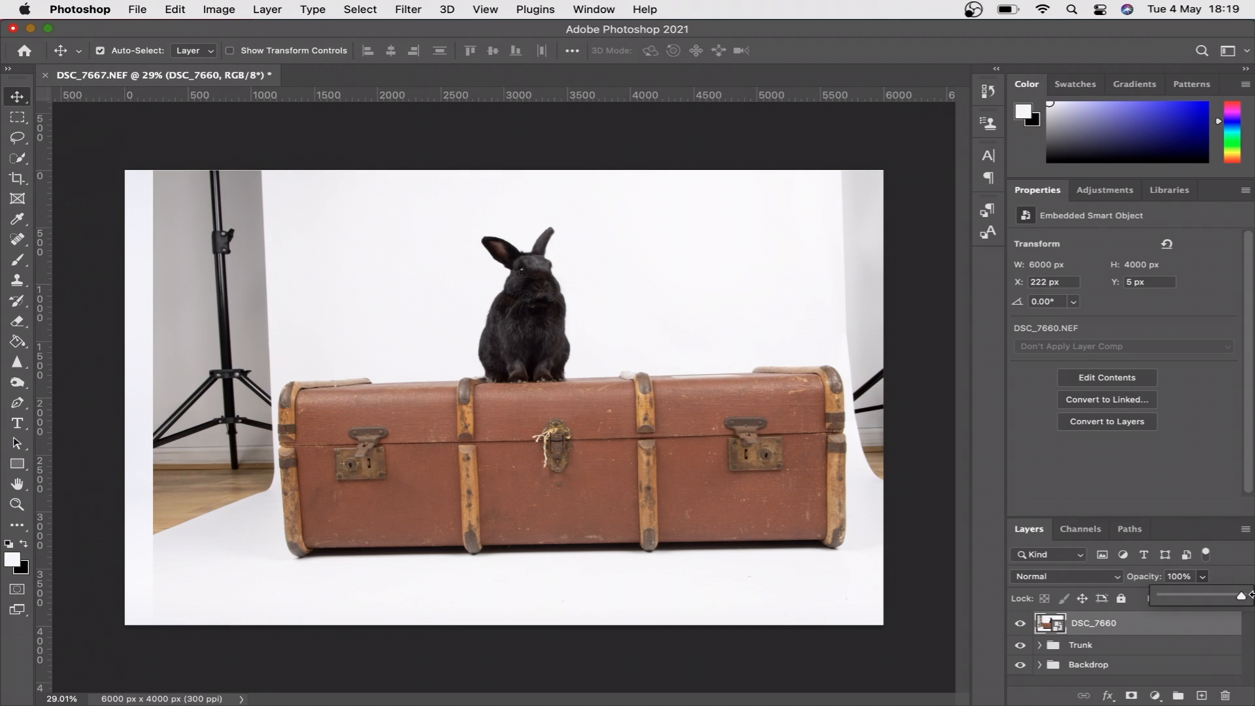
# - Add a layer mask to the DSC_7660 layer and invert it to black to hide the whole photo
pyautogui.click(1102, 627)
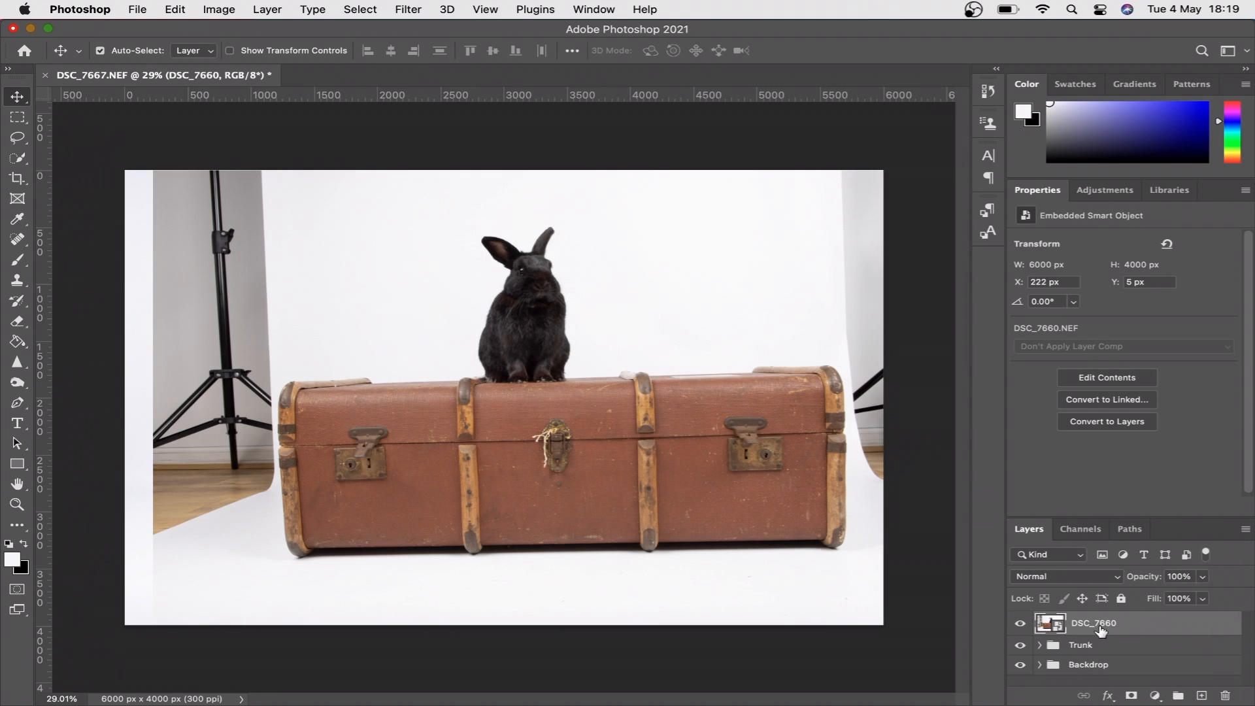
pyautogui.click(1130, 696)
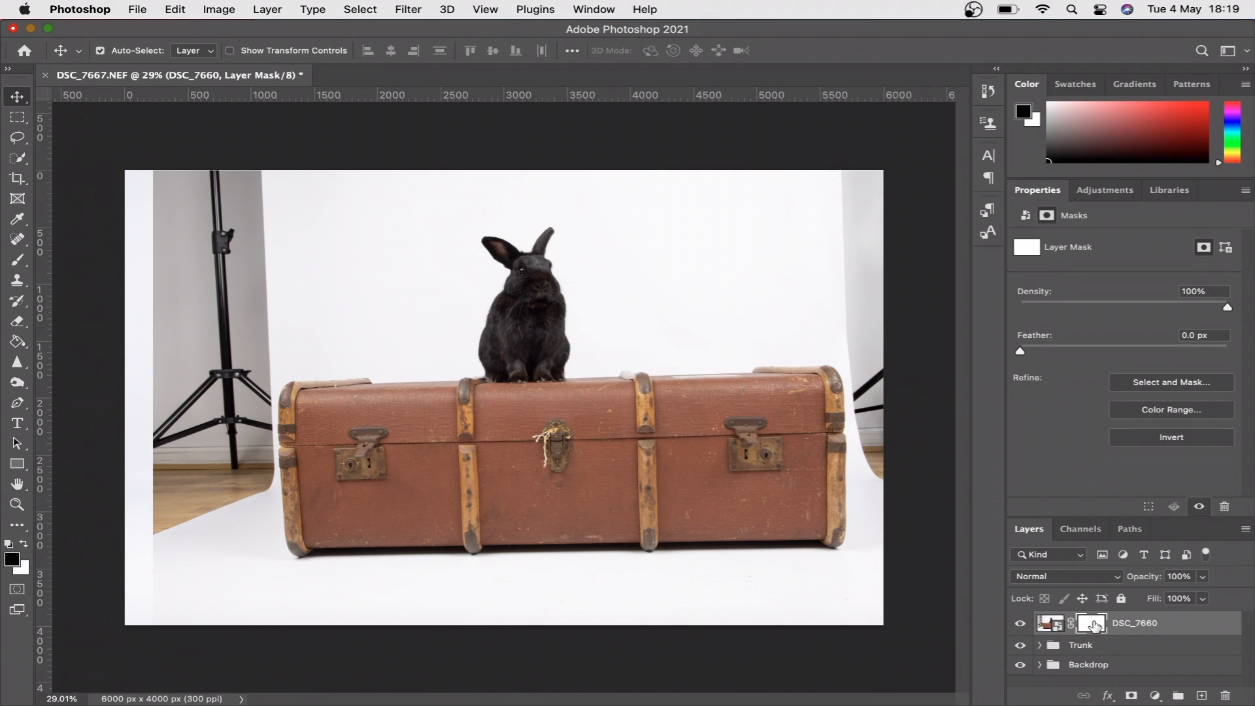
pyautogui.press('super+i')
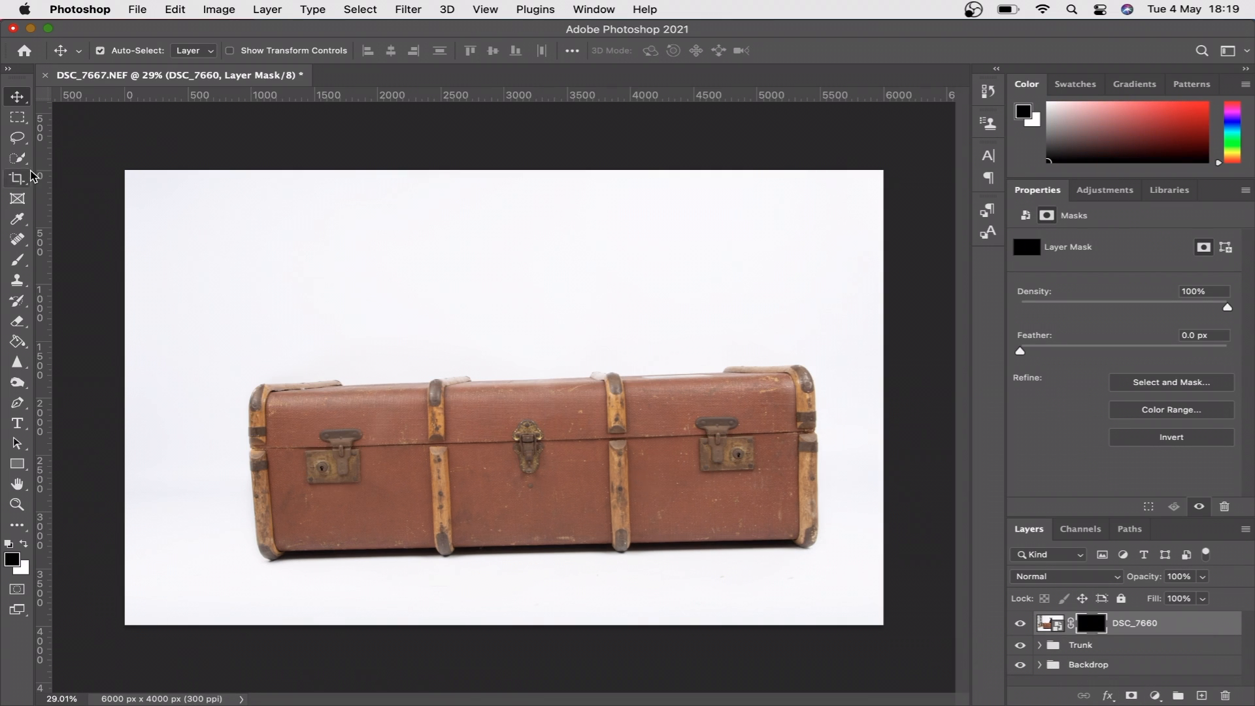
# - Paint white on the DSC_7660 mask with an 800 px soft brush to reveal the black rabbit's head and body
pyautogui.click(17, 259)
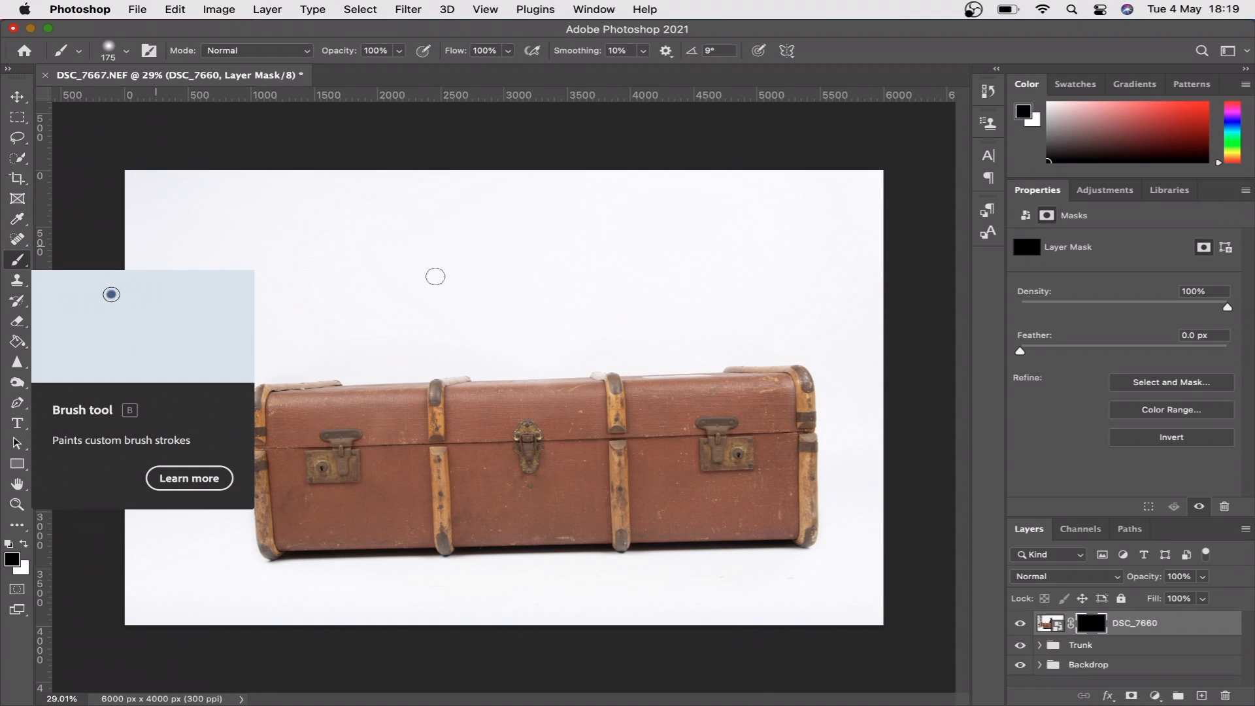
pyautogui.scroll(5, 580, 303)
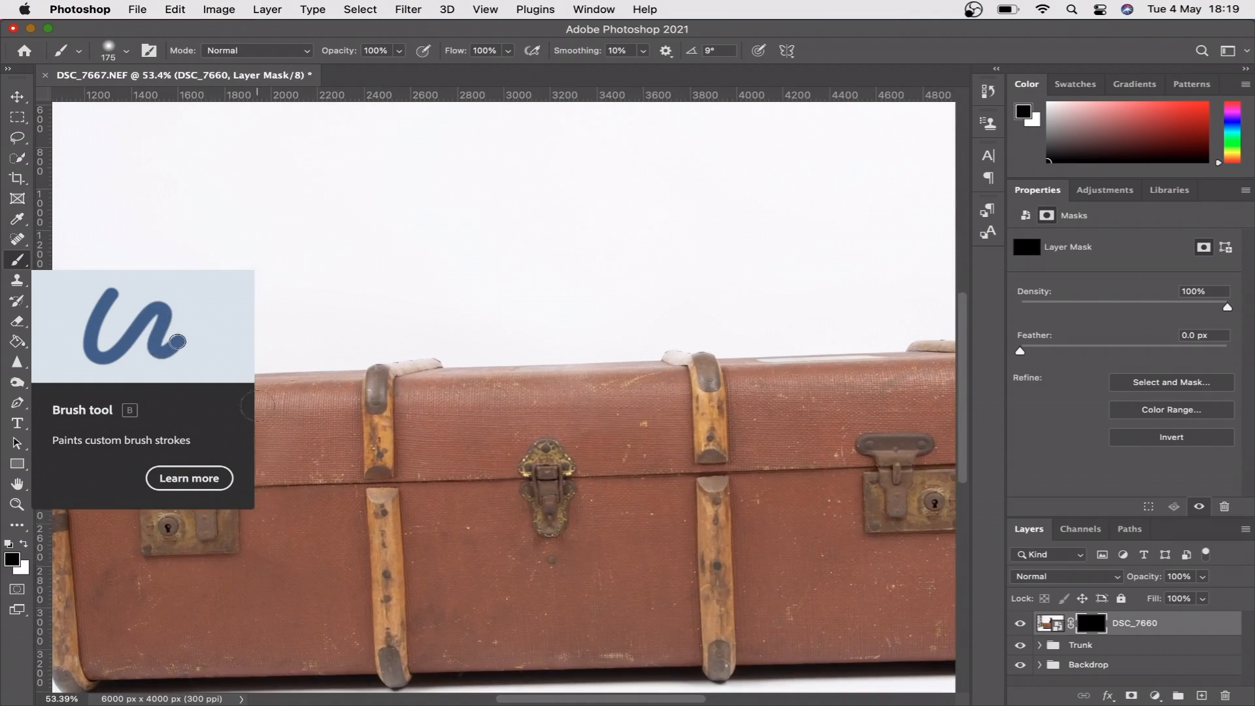
pyautogui.click(25, 544)
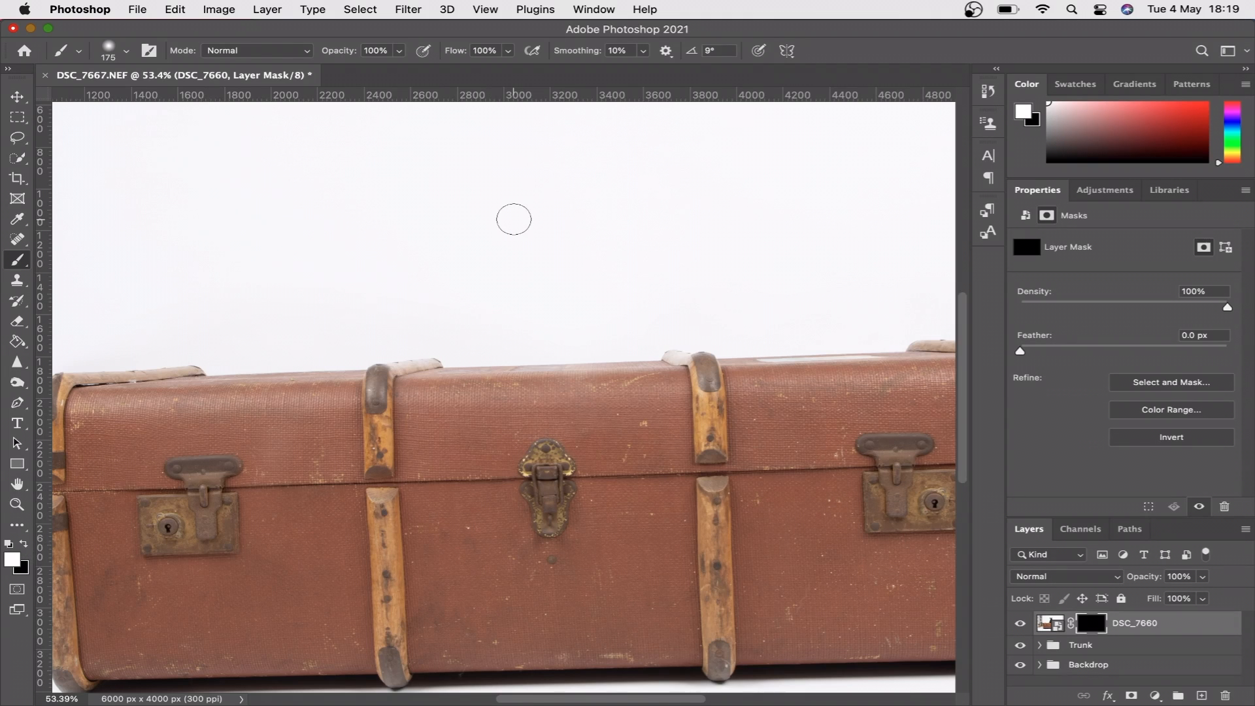
pyautogui.scroll(5, 514, 219)
pyautogui.press(']')
pyautogui.press(']')
pyautogui.press(']')
pyautogui.press(']')
pyautogui.press(']')
pyautogui.press(']')
pyautogui.press(']')
pyautogui.press(']')
pyautogui.moveTo(540, 268)
pyautogui.mouseDown()
pyautogui.moveTo(532, 127)
pyautogui.moveTo(558, 324)
pyautogui.mouseUp()
pyautogui.moveTo(546, 312)
pyautogui.mouseDown()
pyautogui.moveTo(524, 359)
pyautogui.moveTo(532, 373)
pyautogui.moveTo(602, 364)
pyautogui.moveTo(578, 369)
pyautogui.mouseUp()
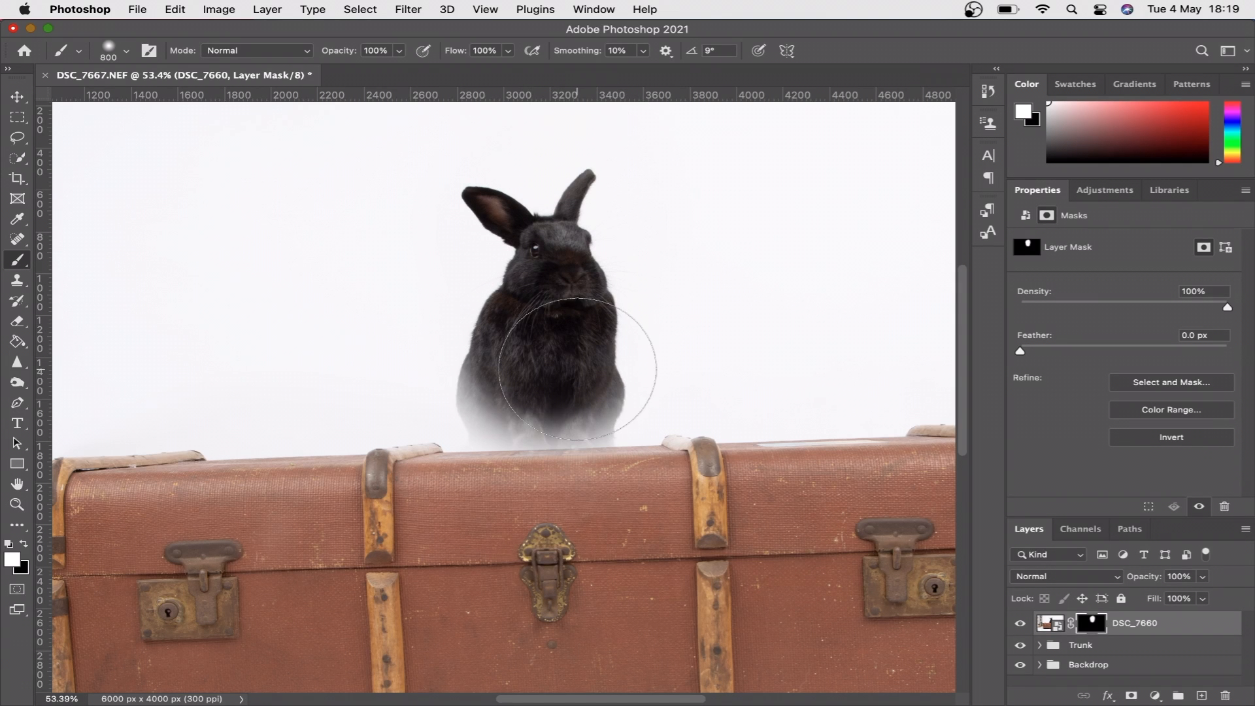
# - Reveal the black rabbit's lower body and paws by painting white on the mask with a 200 px brush
pyautogui.scroll(5, 578, 369)
pyautogui.scroll(5, 578, 369)
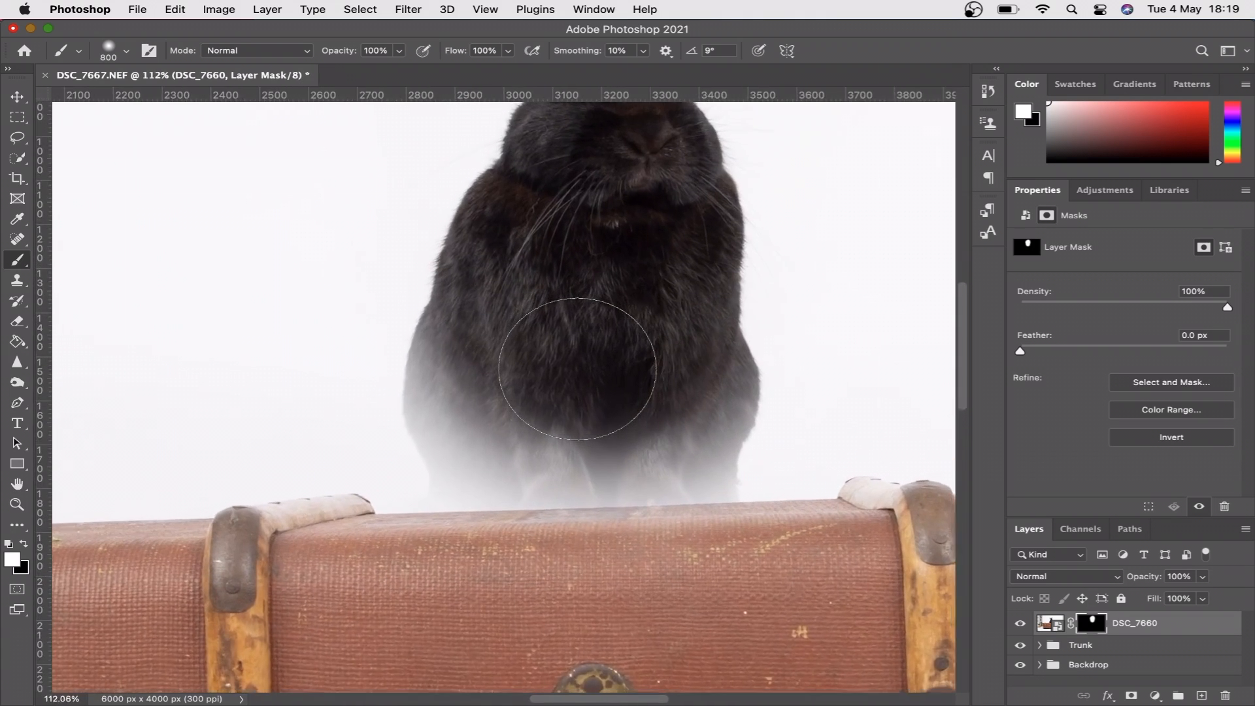
pyautogui.press('[')
pyautogui.press('[')
pyautogui.press('[')
pyautogui.press('[')
pyautogui.press('[')
pyautogui.press('[')
pyautogui.press('[')
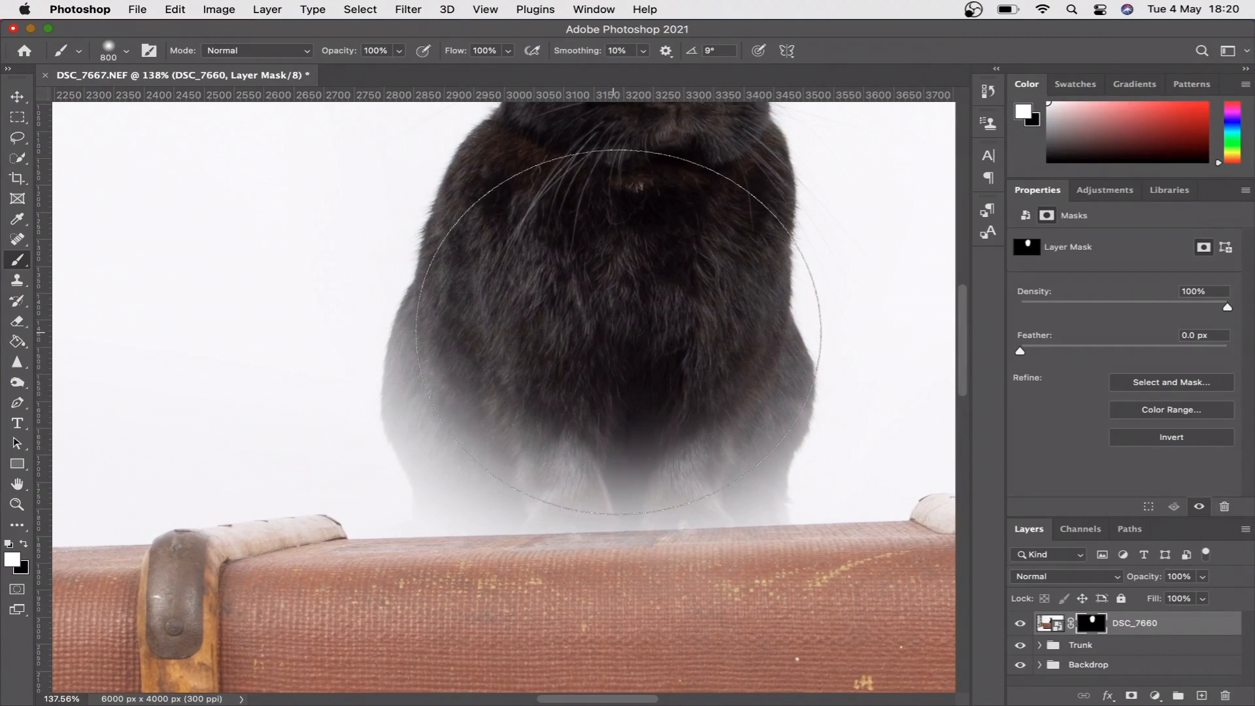
pyautogui.moveTo(489, 328)
pyautogui.mouseDown()
pyautogui.moveTo(479, 456)
pyautogui.moveTo(453, 431)
pyautogui.moveTo(436, 374)
pyautogui.moveTo(441, 314)
pyautogui.moveTo(424, 414)
pyautogui.moveTo(449, 506)
pyautogui.moveTo(611, 511)
pyautogui.moveTo(486, 543)
pyautogui.moveTo(672, 566)
pyautogui.moveTo(513, 596)
pyautogui.moveTo(569, 607)
pyautogui.moveTo(770, 583)
pyautogui.moveTo(708, 446)
pyautogui.moveTo(686, 551)
pyautogui.moveTo(633, 444)
pyautogui.moveTo(679, 544)
pyautogui.moveTo(570, 468)
pyautogui.moveTo(669, 457)
pyautogui.moveTo(673, 568)
pyautogui.moveTo(759, 561)
pyautogui.moveTo(789, 392)
pyautogui.moveTo(775, 325)
pyautogui.moveTo(796, 571)
pyautogui.moveTo(792, 332)
pyautogui.moveTo(769, 198)
pyautogui.mouseUp()
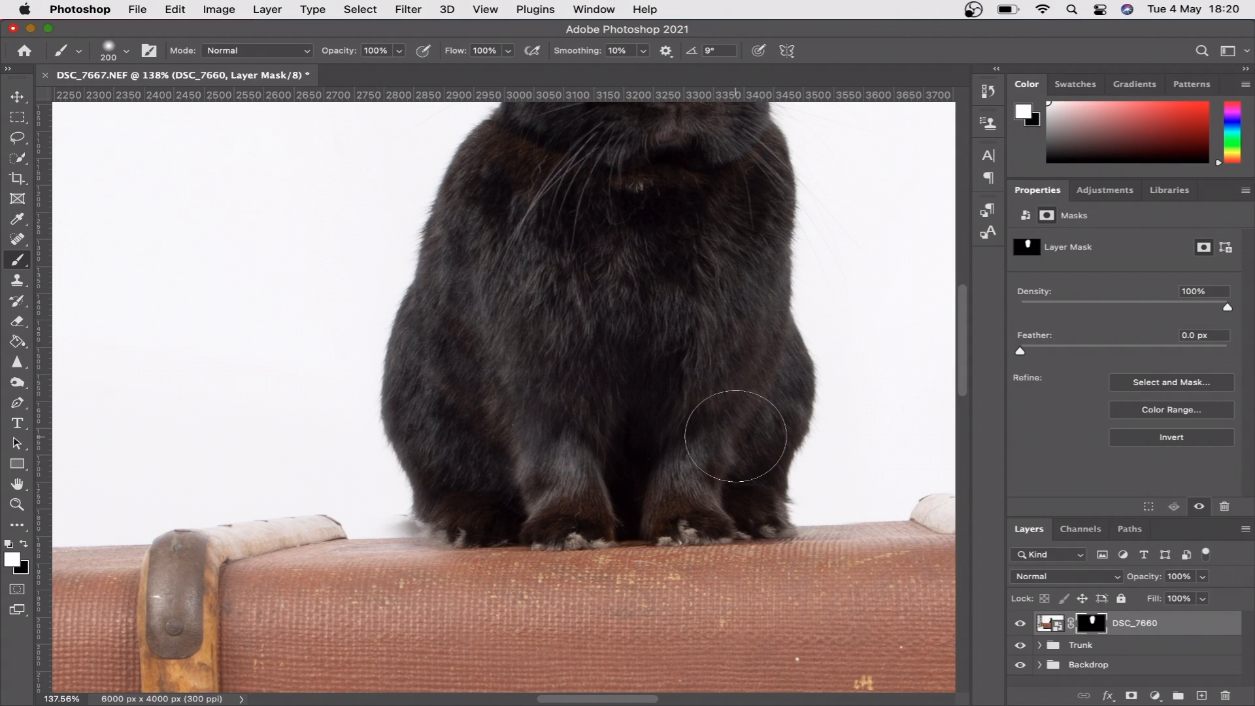
# - Paint white on the mask with a 70 px brush along the trunk's top edge beside the rabbit's left hind paw
pyautogui.scroll(3, 734, 436)
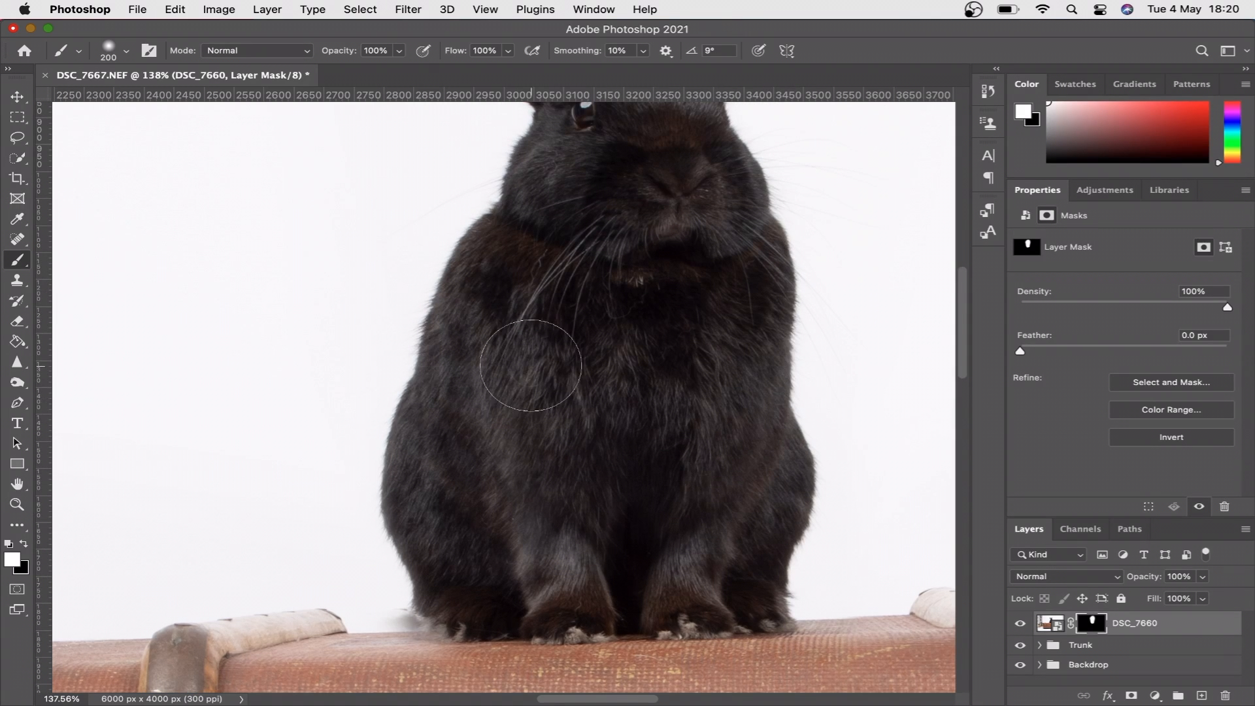
pyautogui.scroll(6, 527, 365)
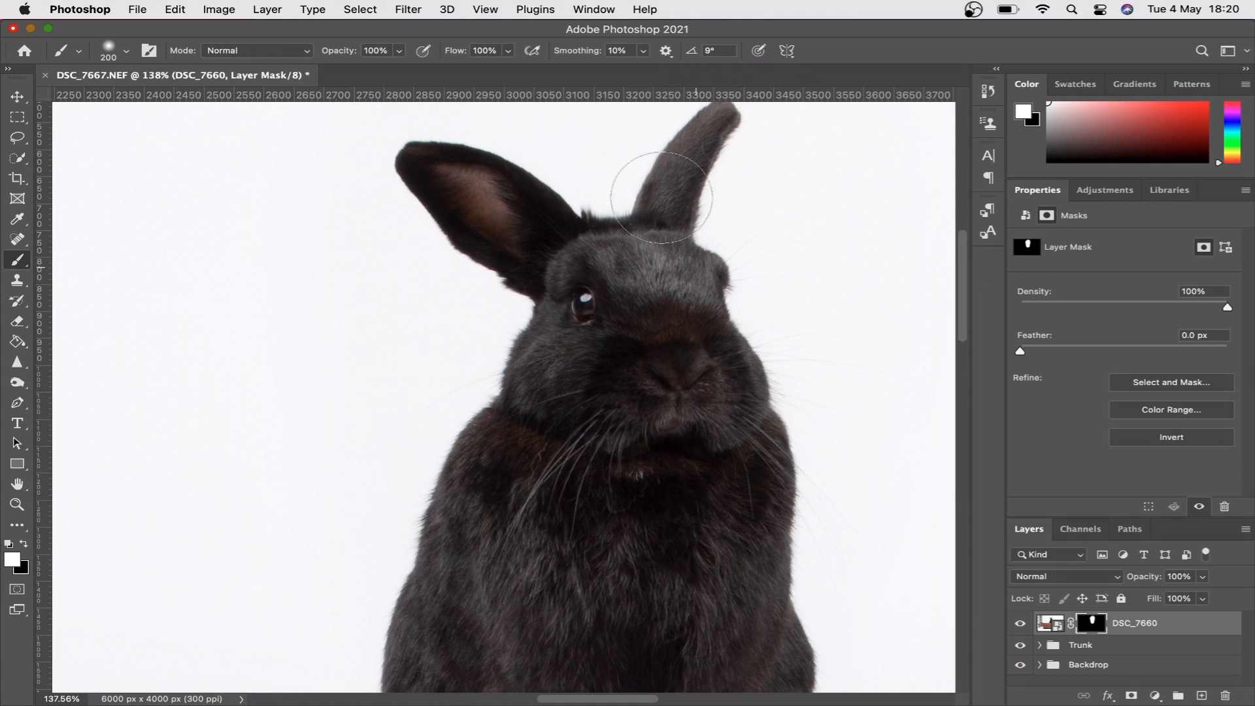
pyautogui.scroll(-10, 518, 350)
pyautogui.press('[')
pyautogui.press('[')
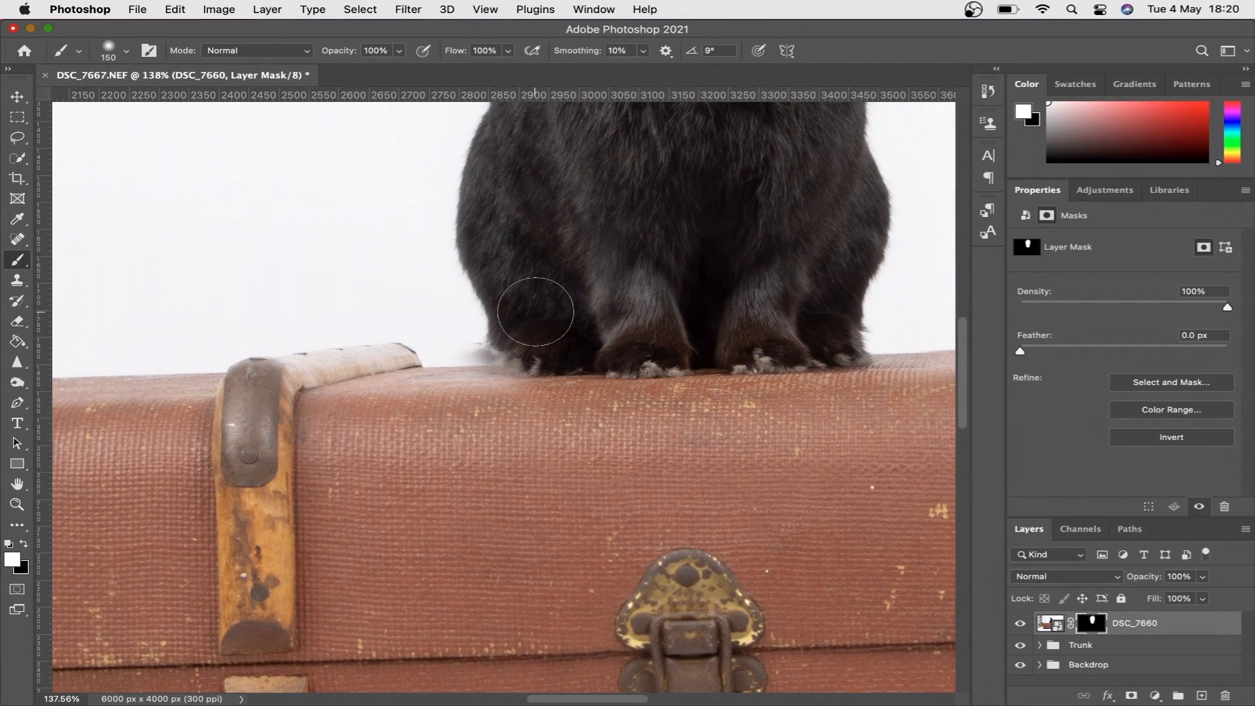
pyautogui.scroll(5, 538, 309)
pyautogui.scroll(5, 534, 304)
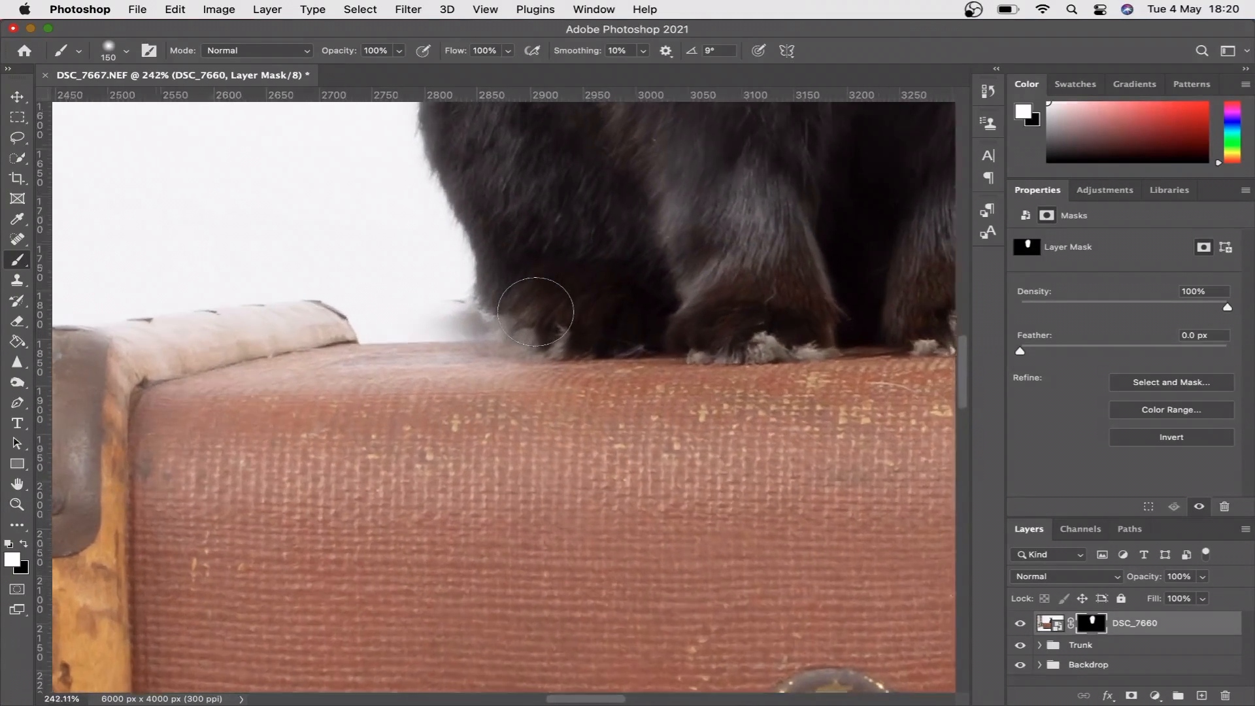
pyautogui.press('[')
pyautogui.press('[')
pyautogui.press('[')
pyautogui.press('[')
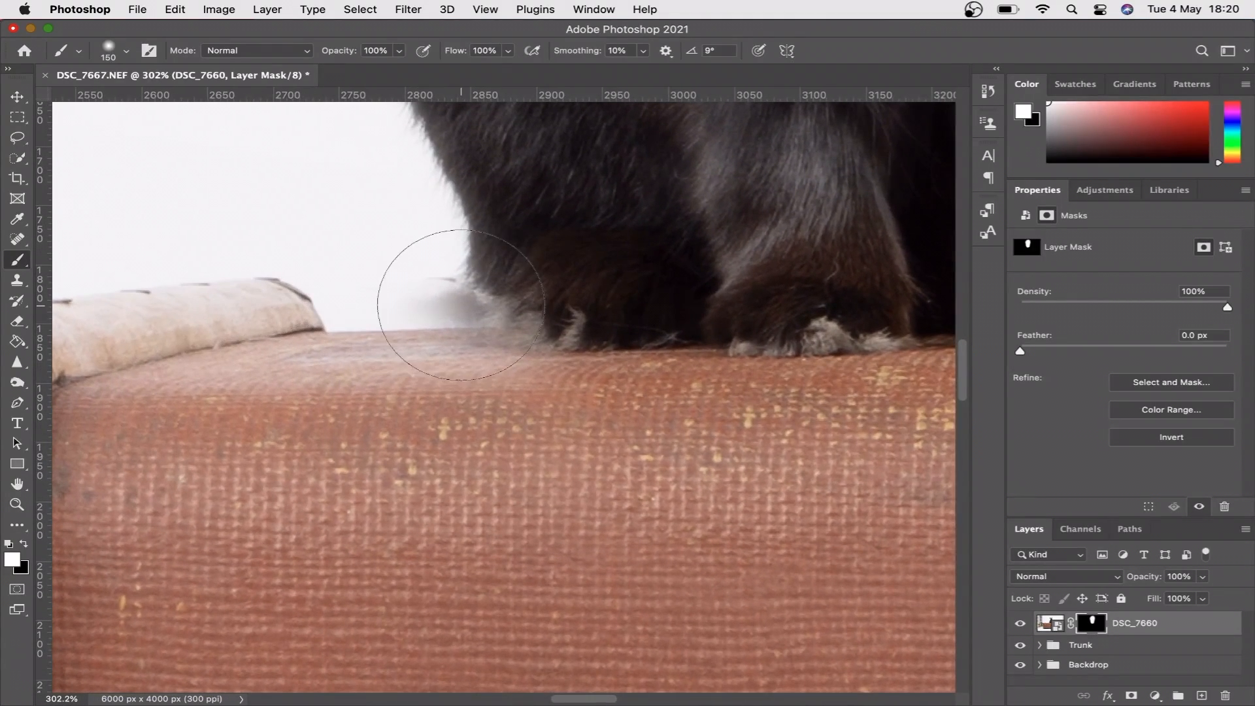
pyautogui.press('[')
pyautogui.moveTo(492, 298)
pyautogui.mouseDown()
pyautogui.moveTo(518, 292)
pyautogui.moveTo(344, 342)
pyautogui.mouseUp()
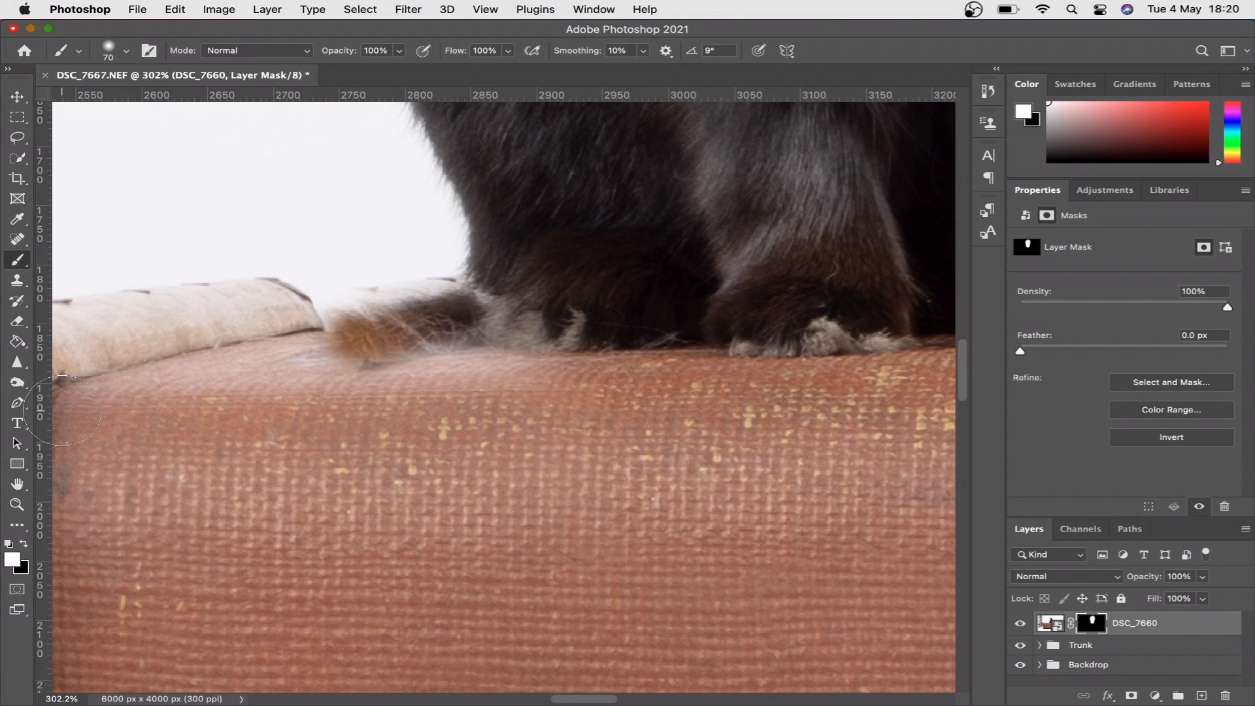
# - Mask out the stray patch beside the rabbit's paw with black, and set the brush to 10% opacity and 35 px
pyautogui.press('x')
pyautogui.moveTo(369, 320)
pyautogui.mouseDown()
pyautogui.moveTo(392, 281)
pyautogui.moveTo(426, 280)
pyautogui.moveTo(392, 331)
pyautogui.moveTo(432, 327)
pyautogui.moveTo(379, 322)
pyautogui.moveTo(382, 335)
pyautogui.moveTo(448, 328)
pyautogui.moveTo(308, 343)
pyautogui.moveTo(354, 363)
pyautogui.moveTo(448, 323)
pyautogui.moveTo(440, 303)
pyautogui.moveTo(453, 304)
pyautogui.moveTo(451, 339)
pyautogui.moveTo(394, 364)
pyautogui.mouseUp()
pyautogui.press('1')
pyautogui.scroll(5, 427, 337)
pyautogui.press('[')
pyautogui.press('[')
pyautogui.press('[')
pyautogui.press('[')
pyautogui.press('[')
pyautogui.press('x')
pyautogui.scroll(-10, 541, 237)
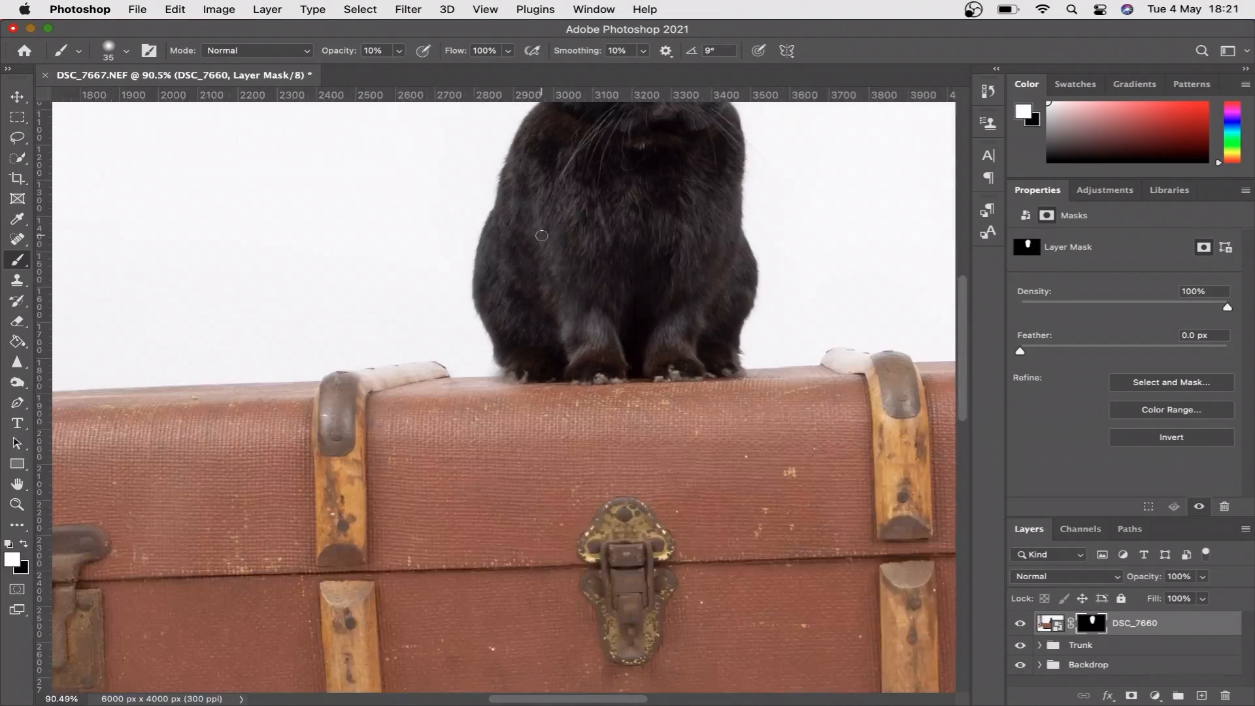
# - Group the DSC_7660 layer, name the group Spooks and collapse it
pyautogui.scroll(-5, 541, 236)
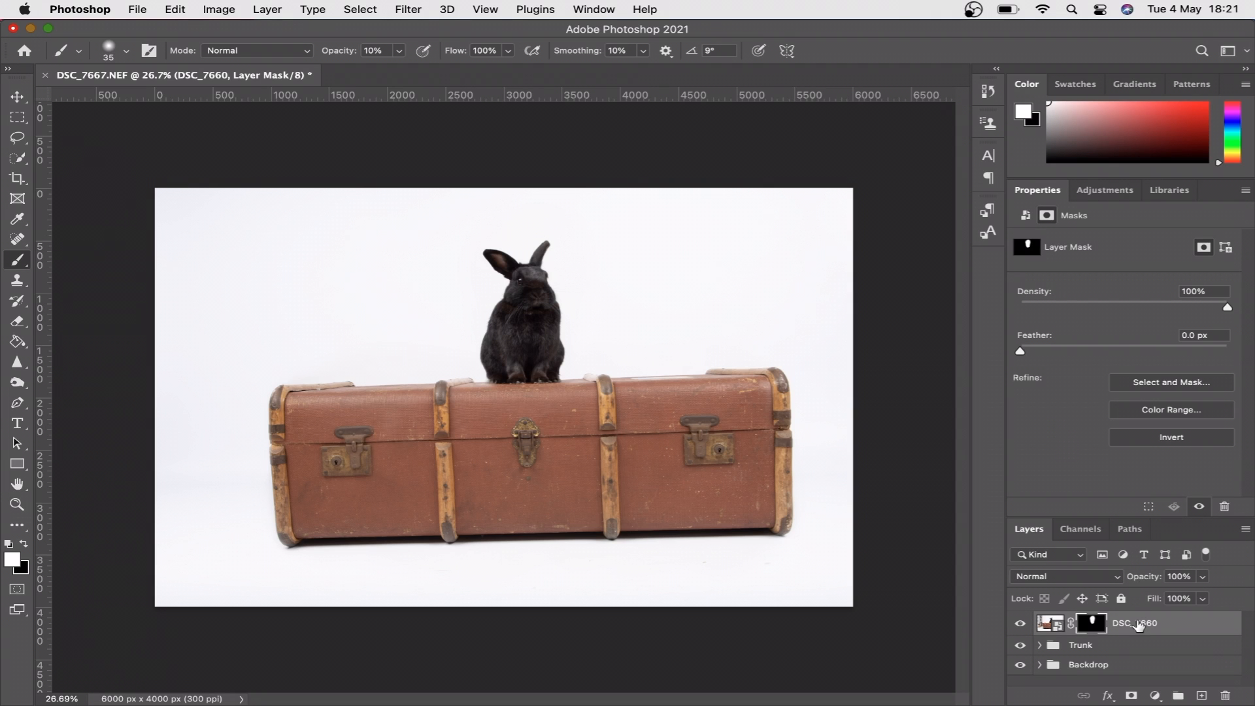
pyautogui.press('super+g')
pyautogui.doubleClick(1084, 621)
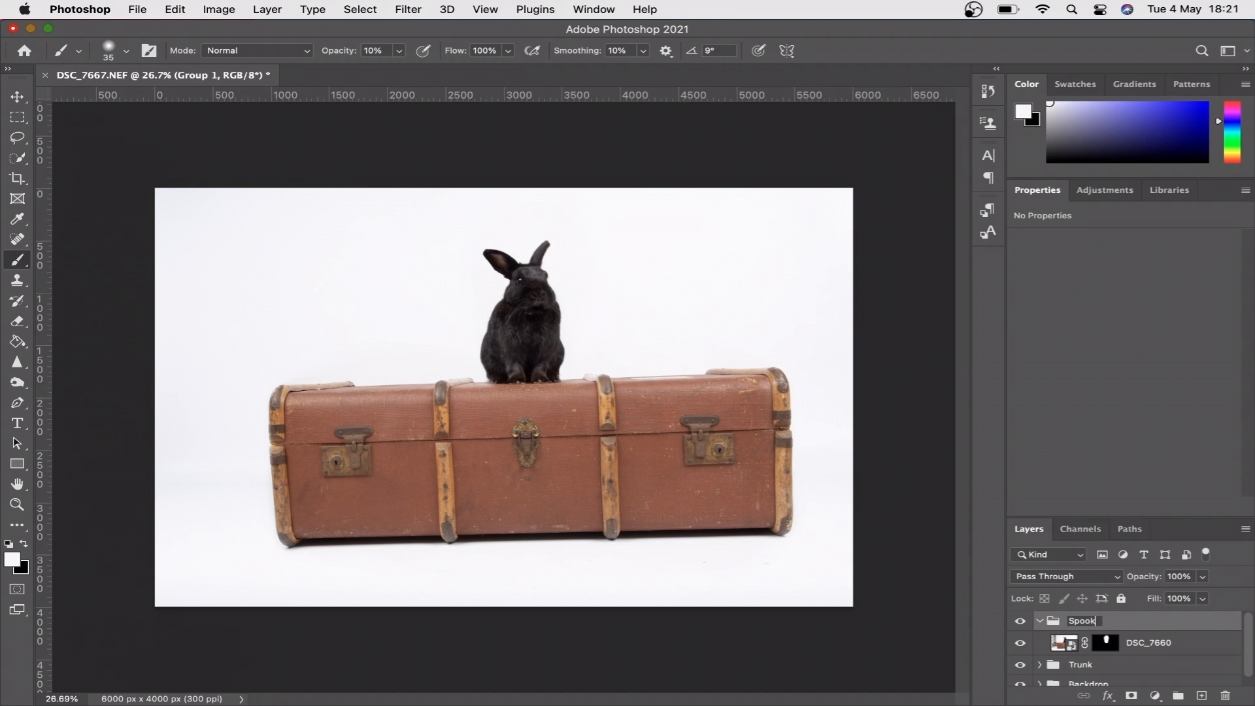
pyautogui.press('Return')
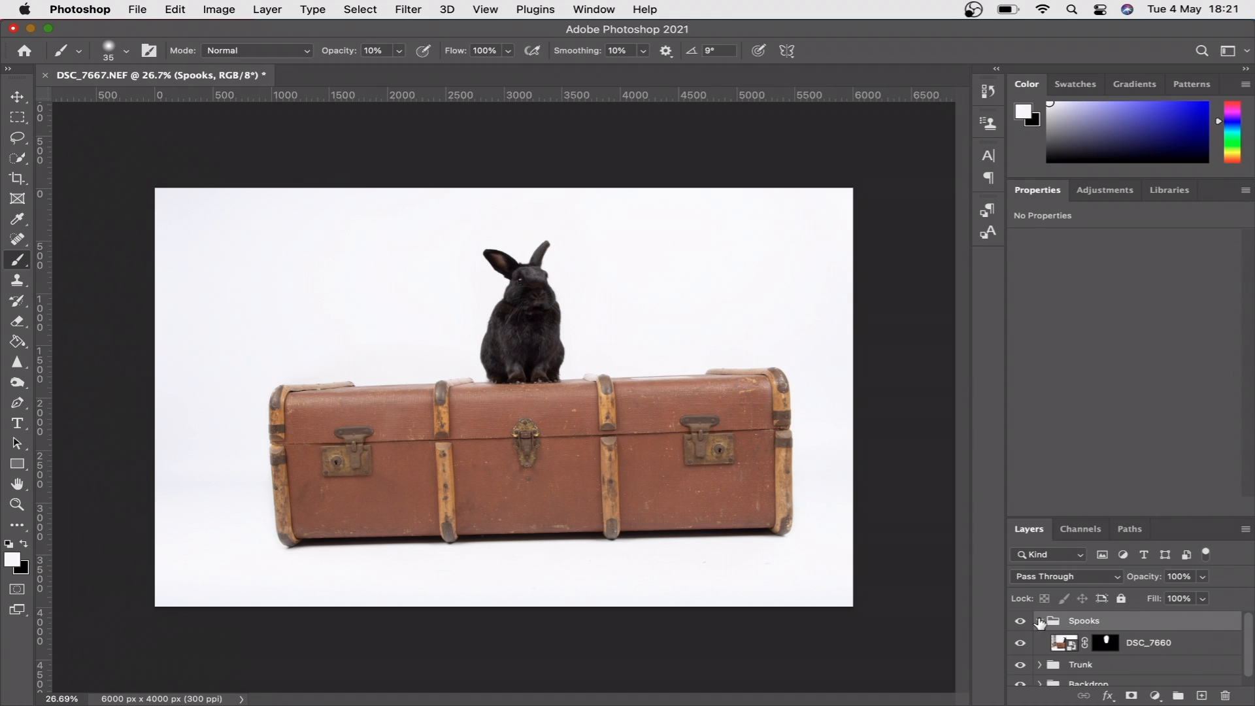
pyautogui.click(1039, 621)
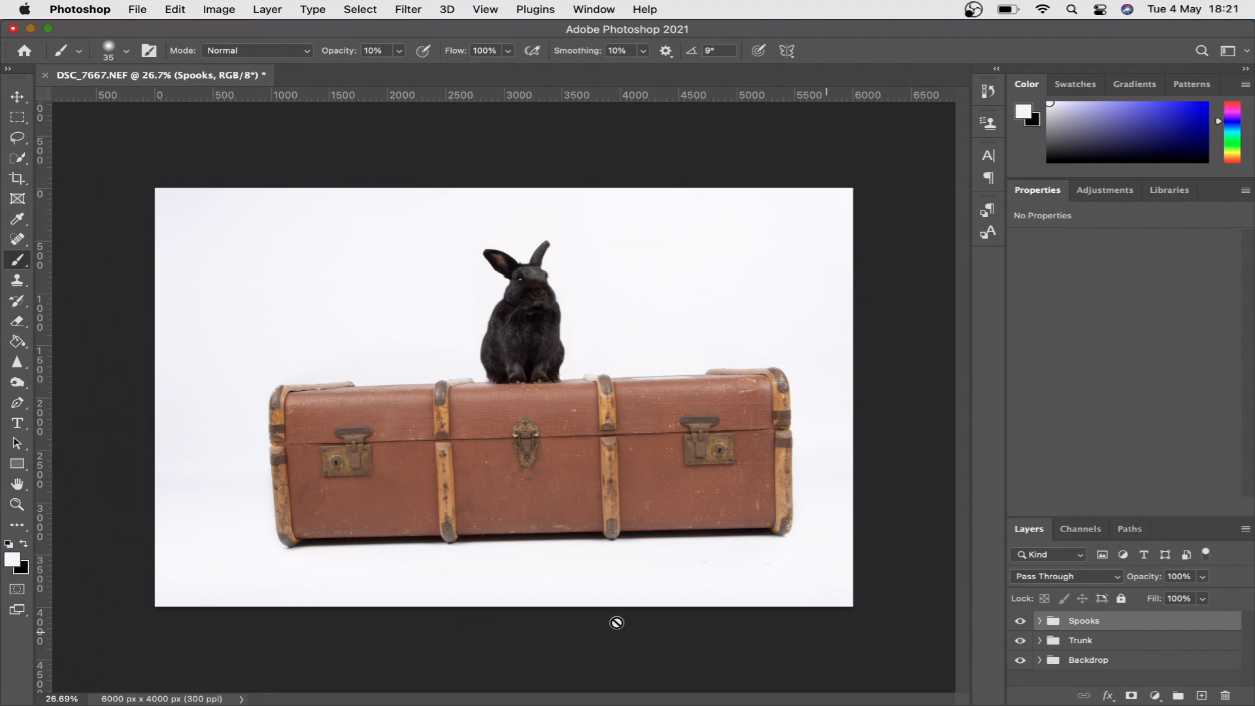
# - Switch to Finder and place DSC_7640.NEF into the document with the default Camera Raw settings, committing it at full size
pyautogui.moveTo(320, 683)
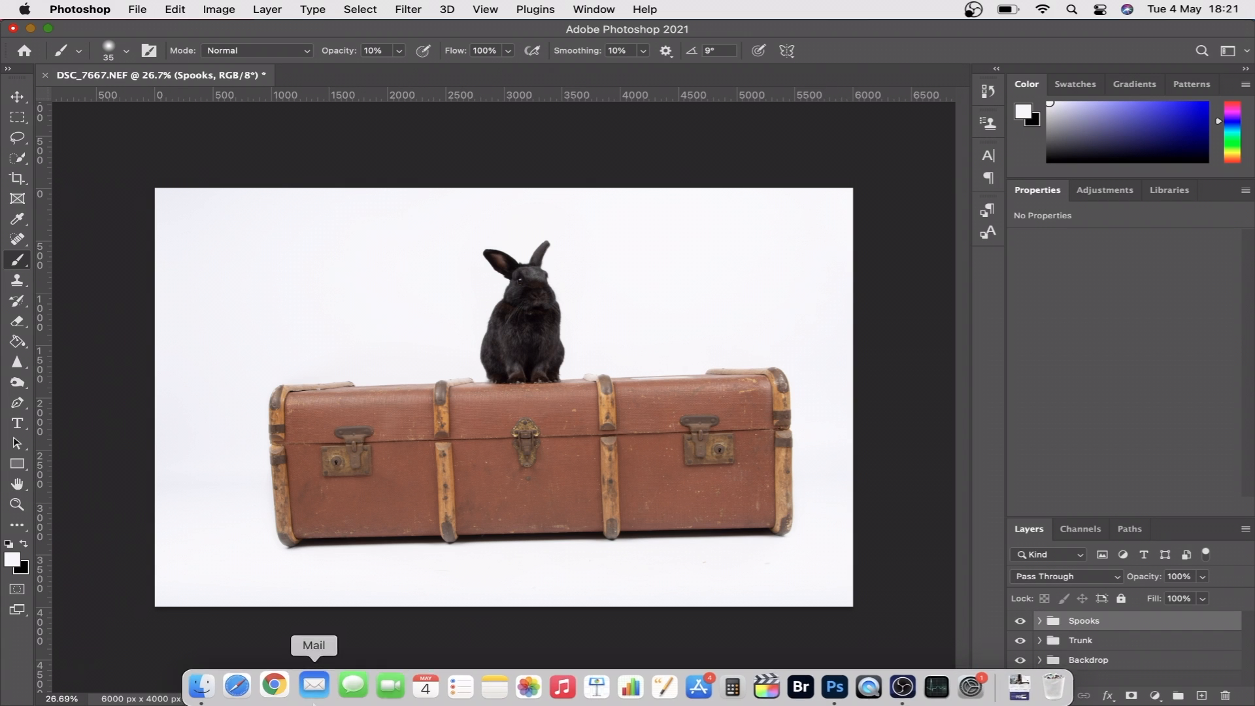
pyautogui.click(212, 682)
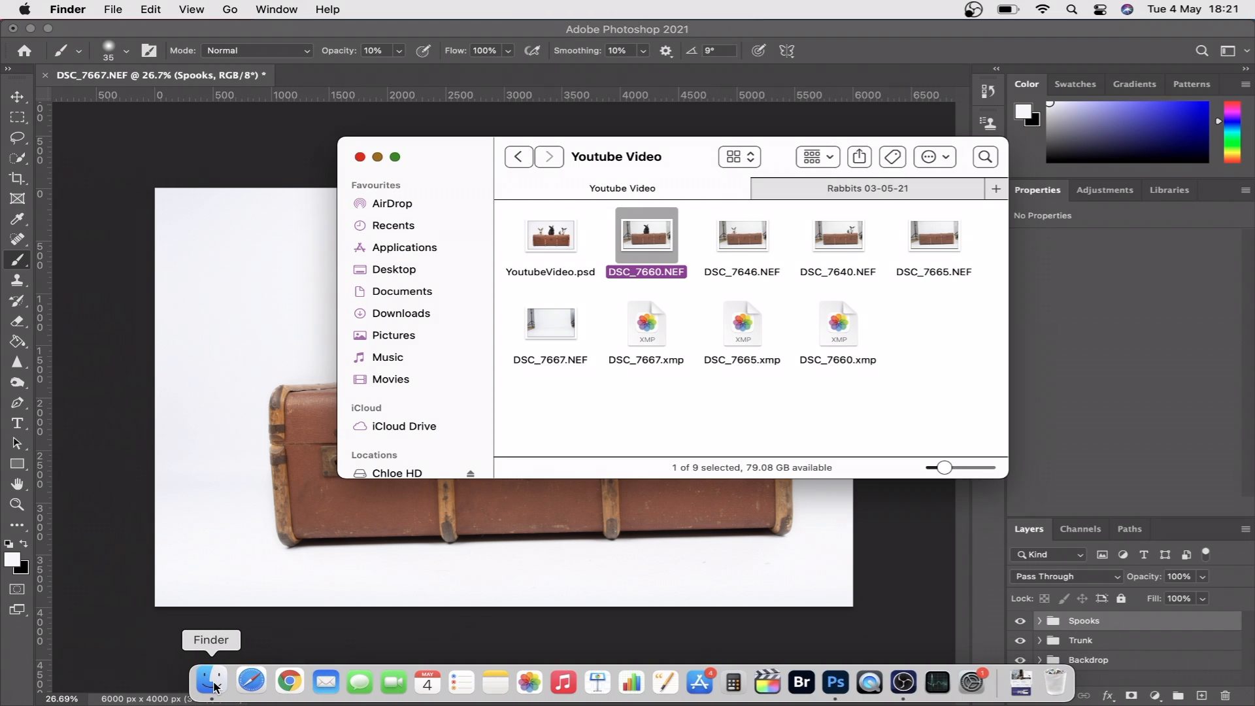
pyautogui.click(853, 242)
pyautogui.moveTo(848, 238); pyautogui.dragTo(225, 387)
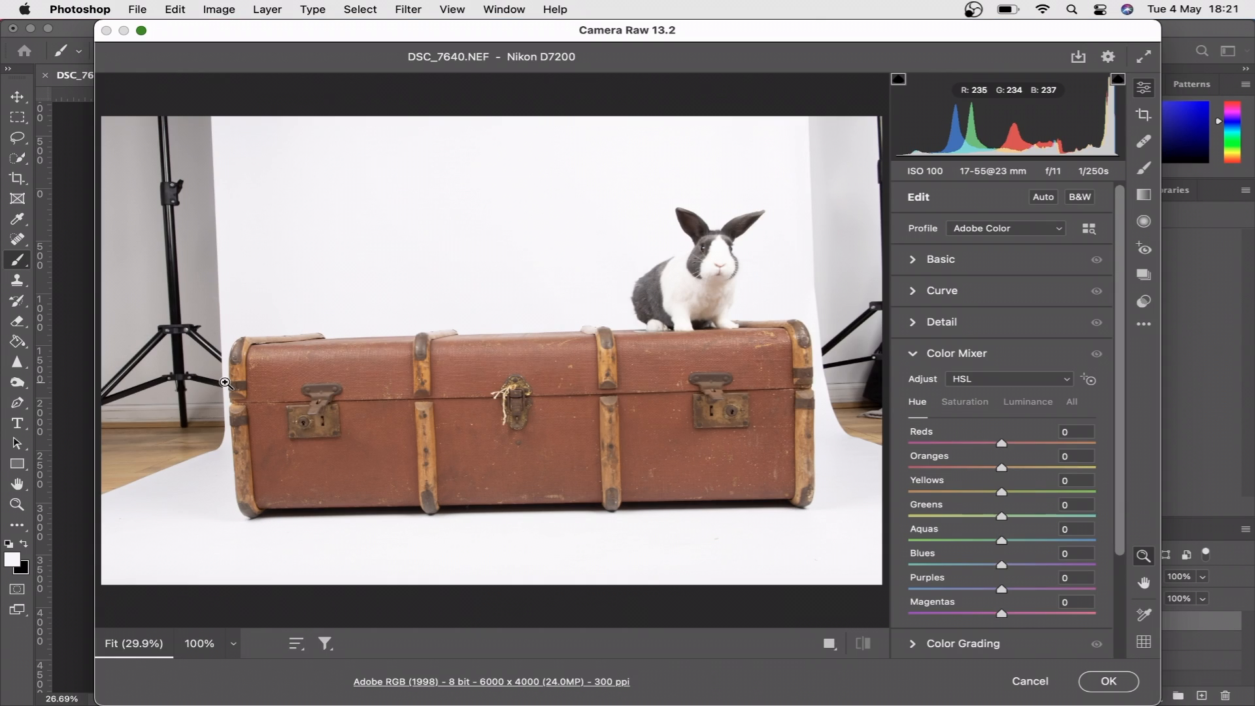
pyautogui.click(1109, 681)
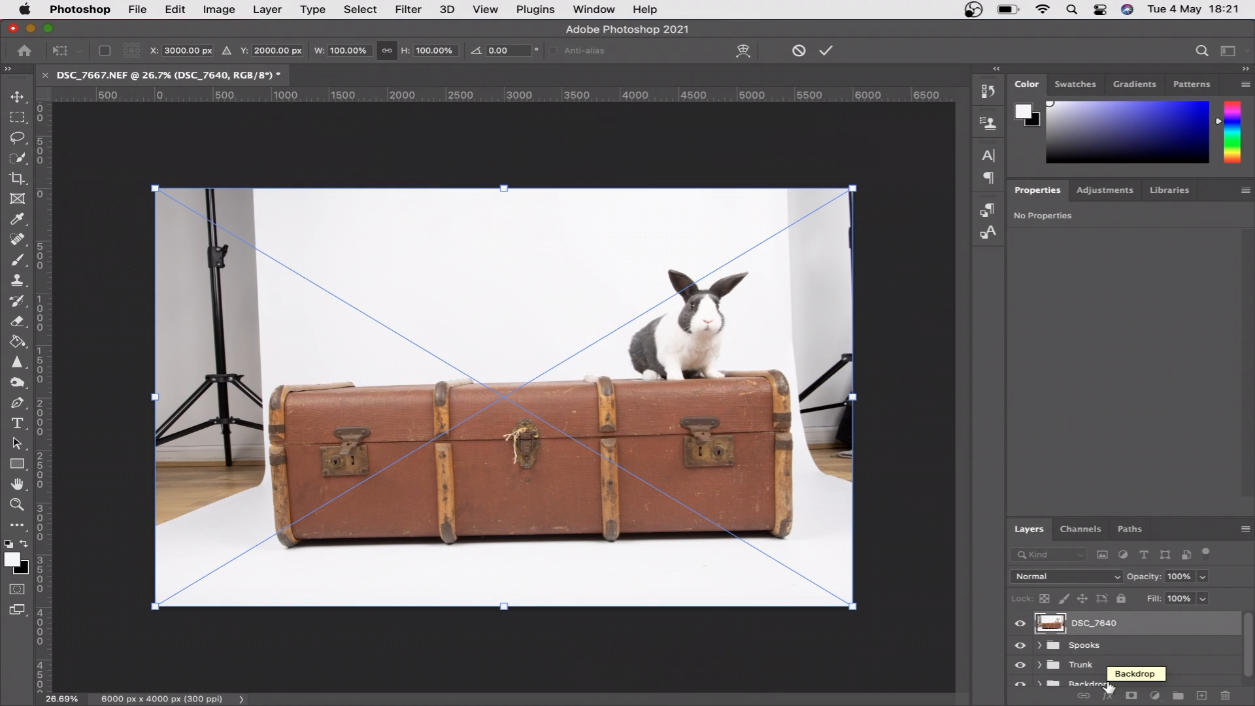
pyautogui.press('Return')
# - Lower the DSC_7640 layer's opacity to 53% and nudge it to a vertical position of -14 px
pyautogui.click(1204, 577)
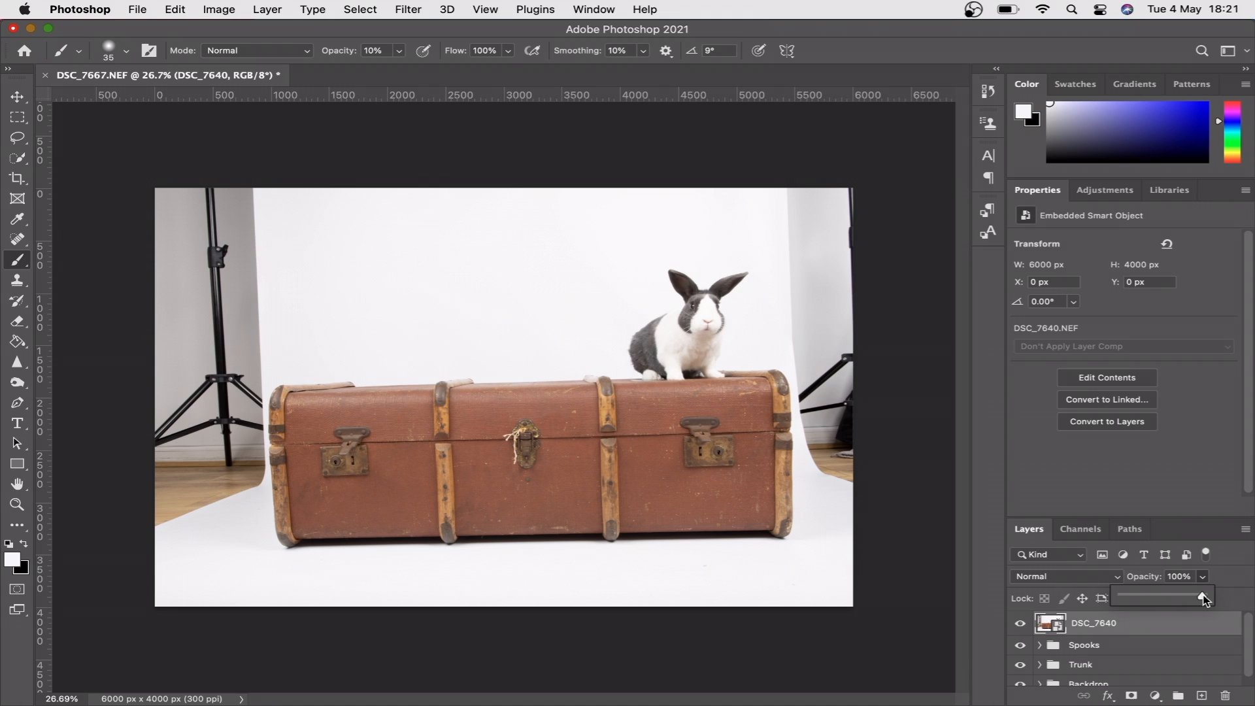
pyautogui.moveTo(1162, 598); pyautogui.dragTo(1162, 599)
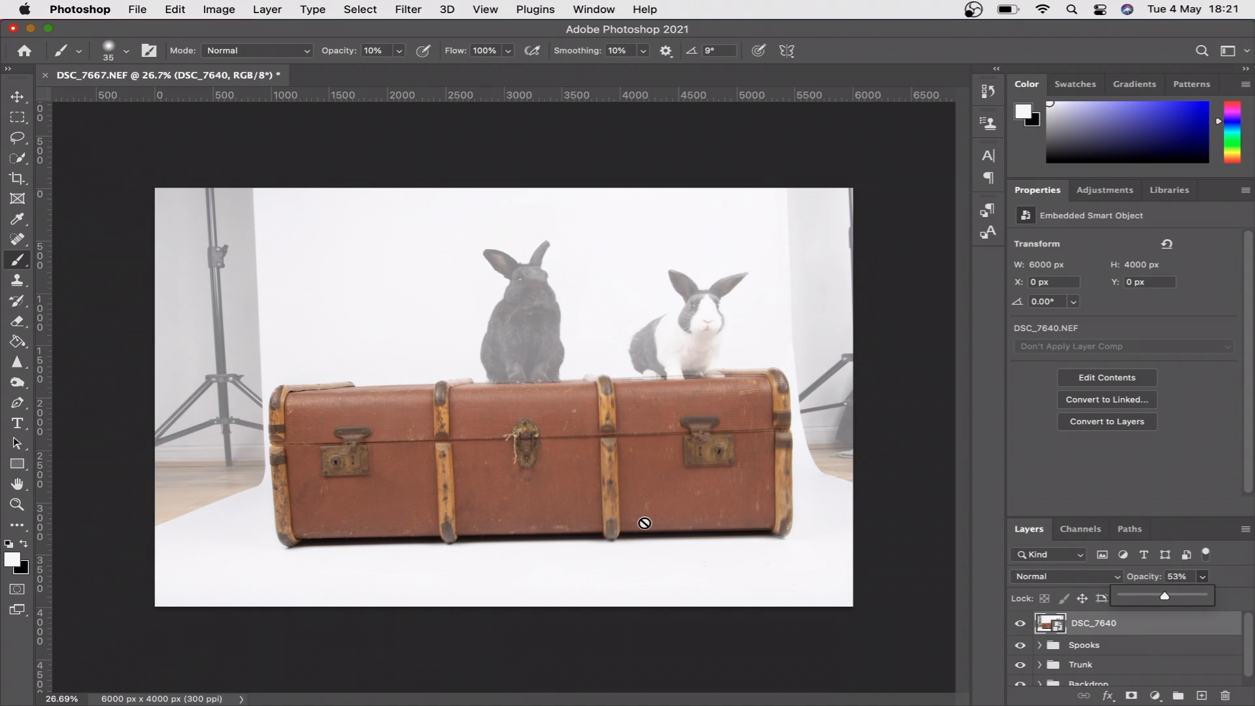
pyautogui.click(22, 100)
pyautogui.press('Up')
pyautogui.press('Up')
pyautogui.press('Up')
pyautogui.press('Up')
pyautogui.press('Up')
pyautogui.press('Up')
pyautogui.press('Up')
pyautogui.press('Up')
pyautogui.press('Up')
pyautogui.press('Up')
pyautogui.press('Up')
pyautogui.press('Up')
pyautogui.press('Up')
pyautogui.press('Up')
pyautogui.press('Up')
pyautogui.press('Down')
pyautogui.press('Down')
pyautogui.press('Down')
pyautogui.press('Down')
pyautogui.press('Down')
pyautogui.press('Down')
pyautogui.press('Down')
pyautogui.press('Down')
pyautogui.press('Down')
pyautogui.press('Down')
pyautogui.press('Down')
pyautogui.press('Down')
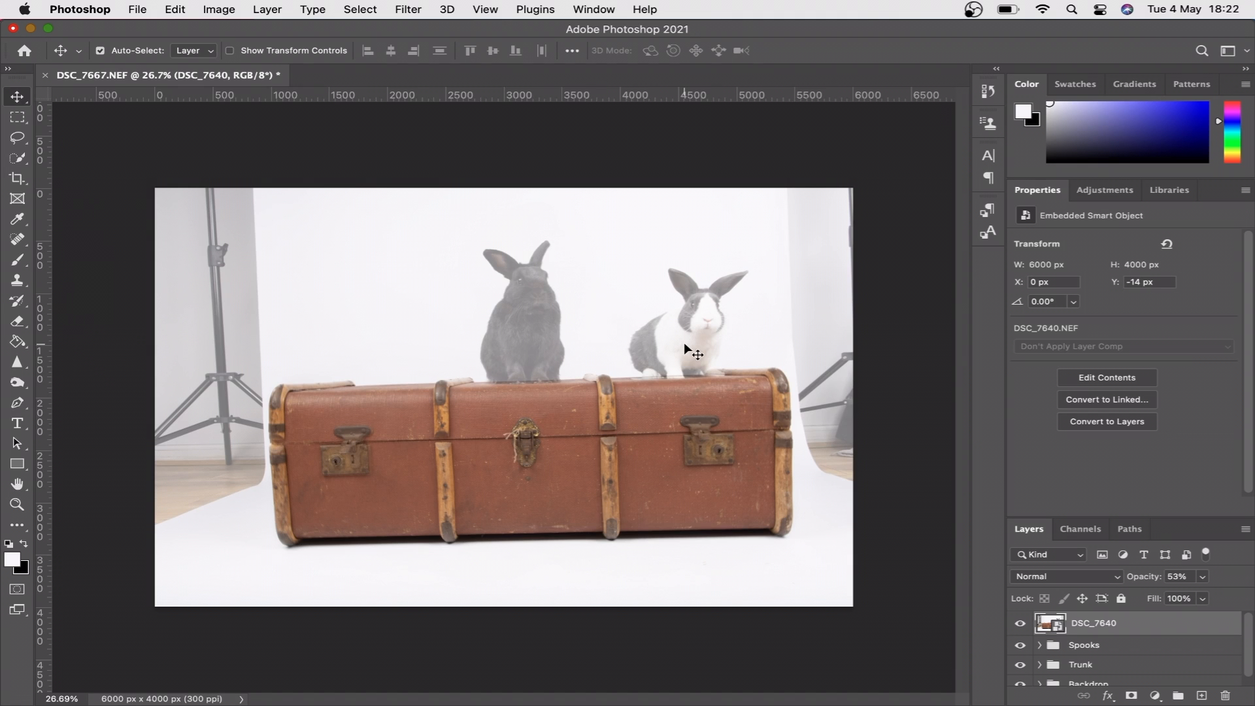
# - Fine-tune the DSC_7640 layer's alignment with the trunk by nudging it to a vertical position of -17 px
pyautogui.scroll(6, 683, 343)
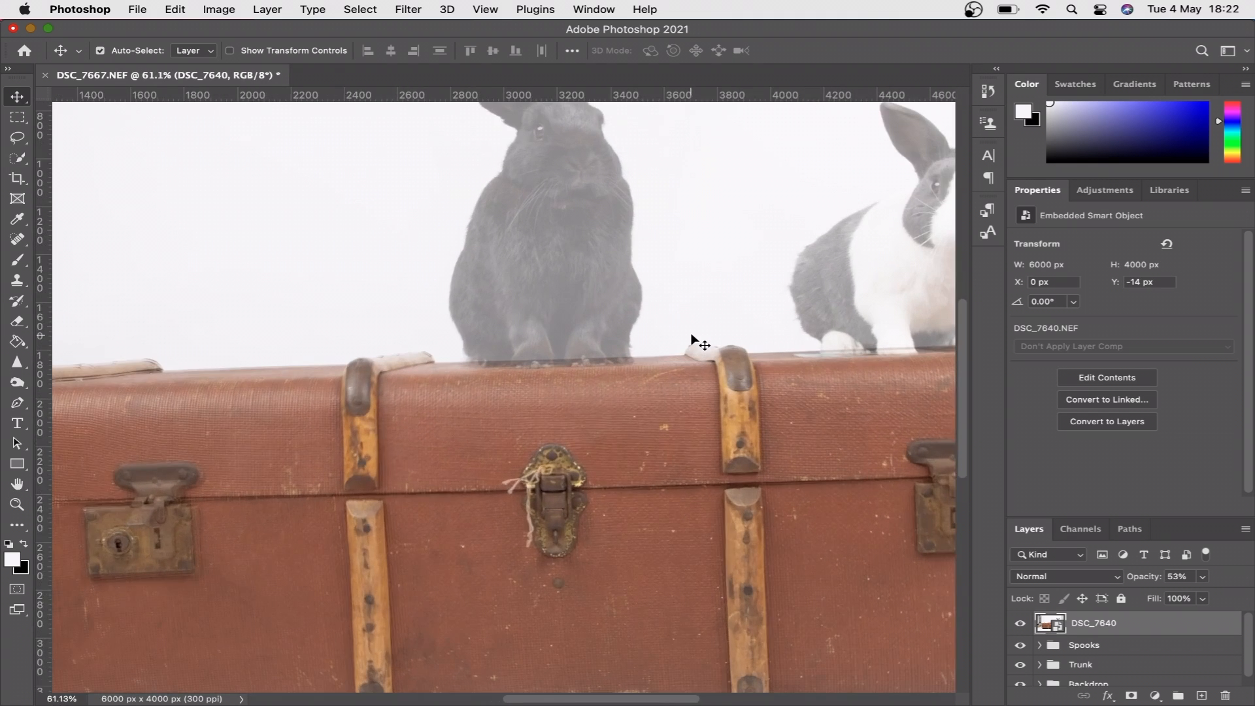
pyautogui.hscroll(5, 695, 341)
pyautogui.scroll(3, 692, 332)
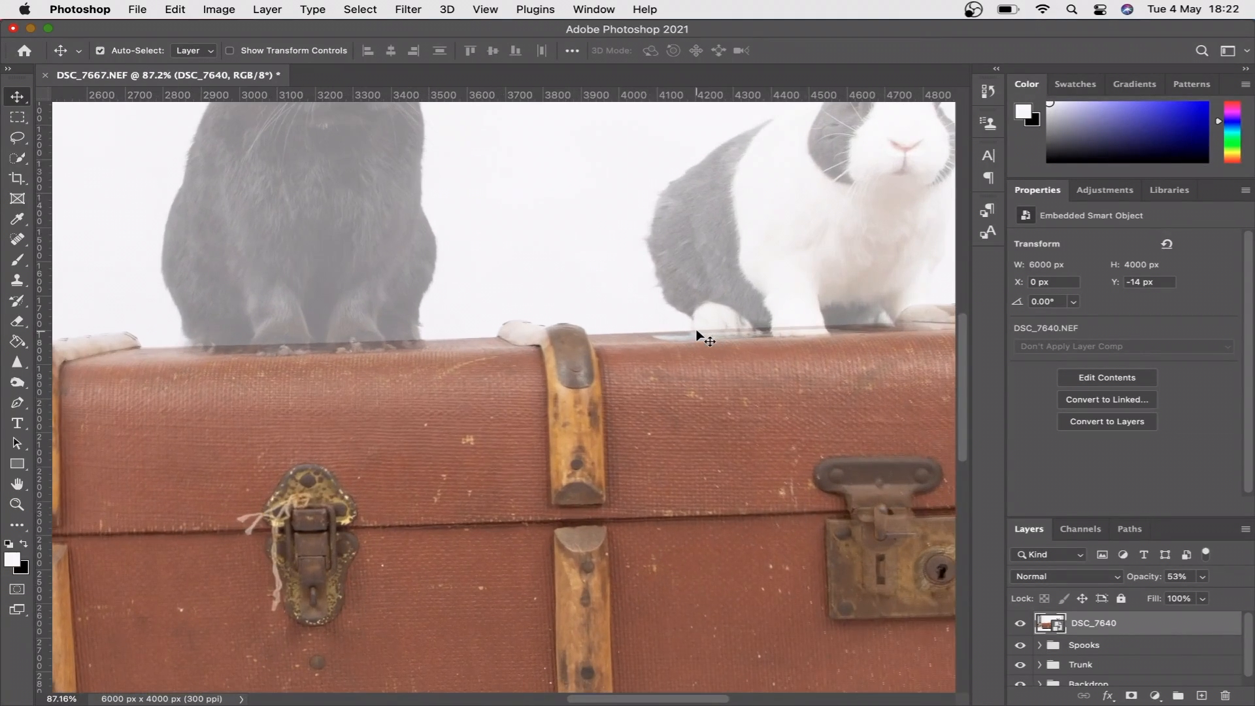
pyautogui.press('Up')
pyautogui.press('Up')
pyautogui.press('Up')
pyautogui.press('Up')
pyautogui.press('Up')
pyautogui.press('Up')
pyautogui.press('Up')
pyautogui.press('Up')
pyautogui.press('Up')
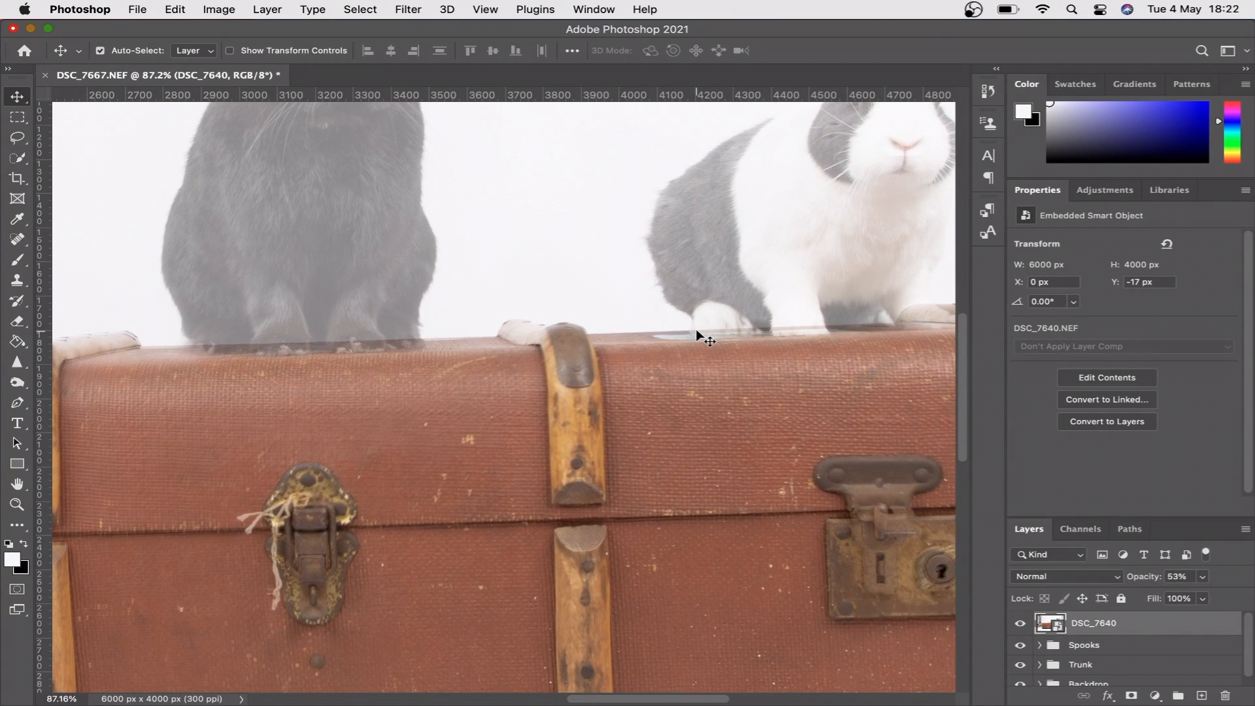
pyautogui.hscroll(7, 697, 334)
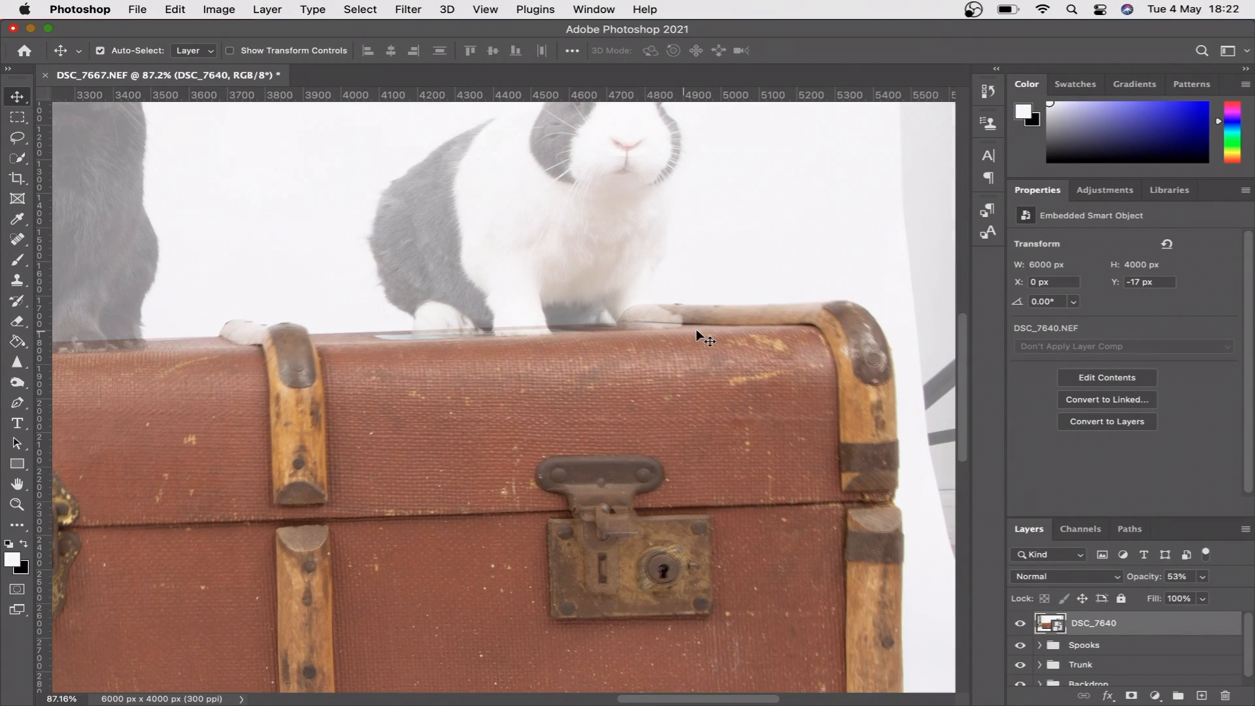
pyautogui.scroll(-4, 696, 333)
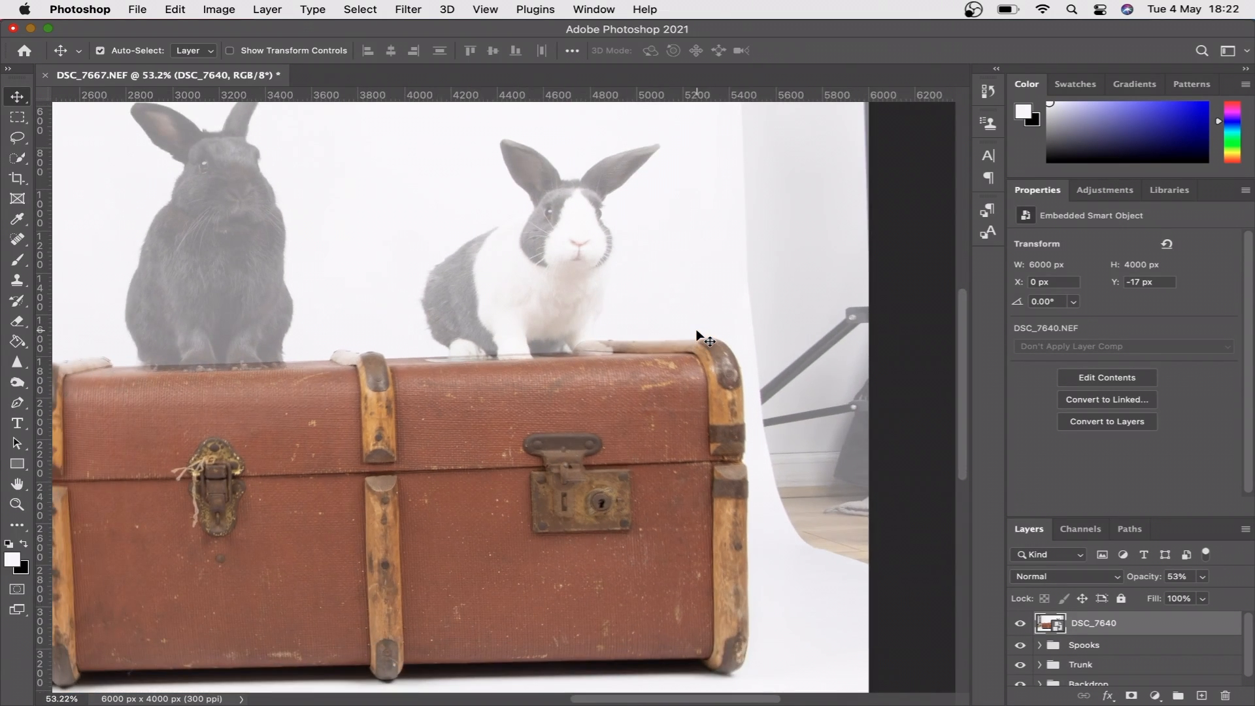
pyautogui.scroll(5, 697, 334)
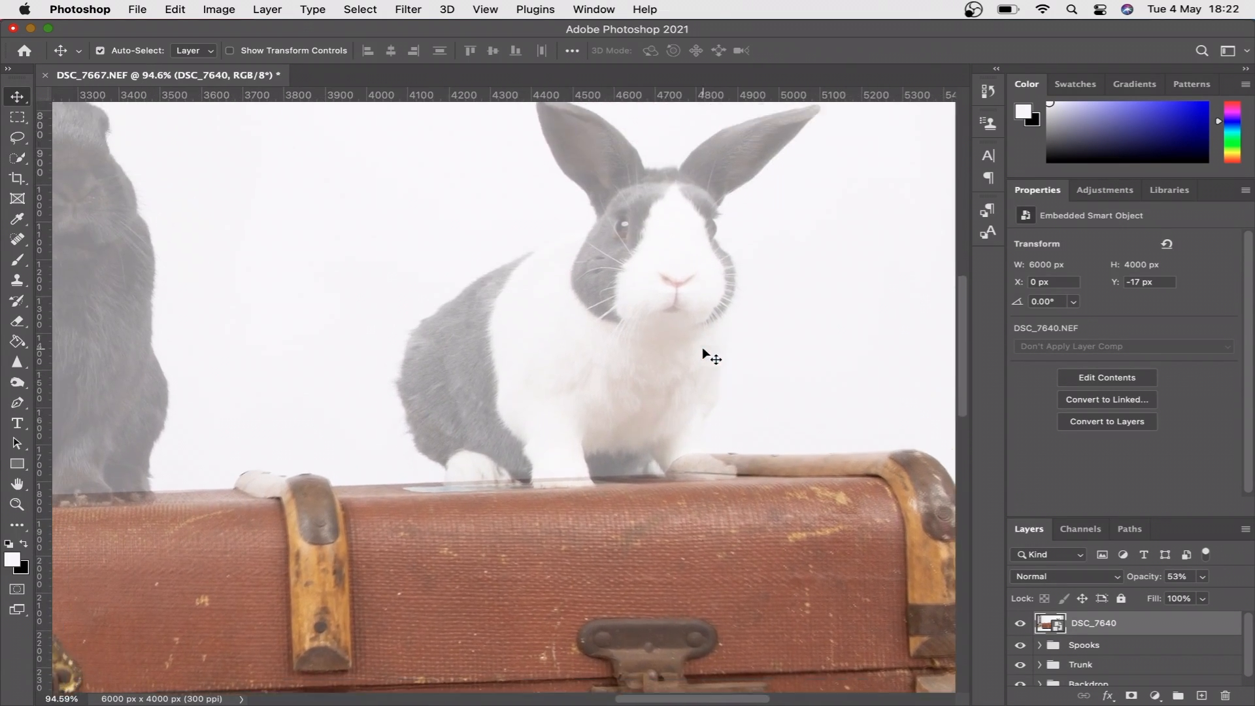
pyautogui.scroll(2, 704, 351)
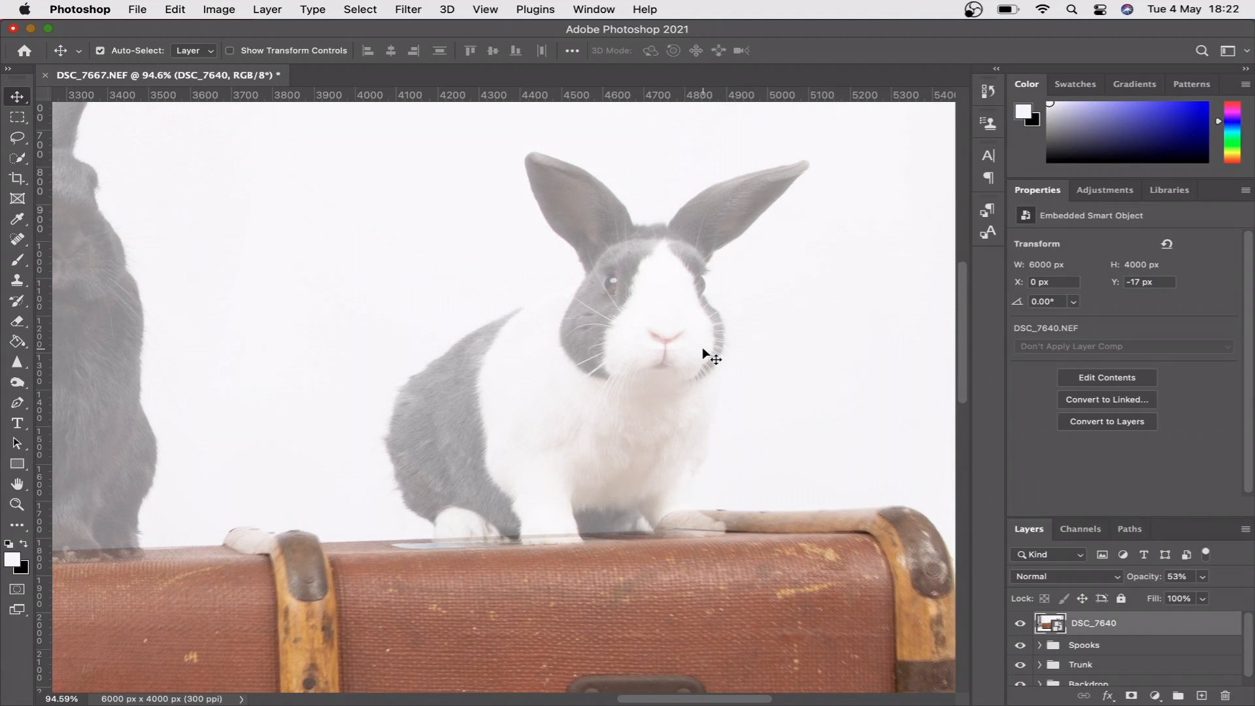
# - Add a black mask to the DSC_7640 layer and reveal the grey-and-white rabbit with an 800 px white brush at 100% brush opacity
pyautogui.click(1130, 697)
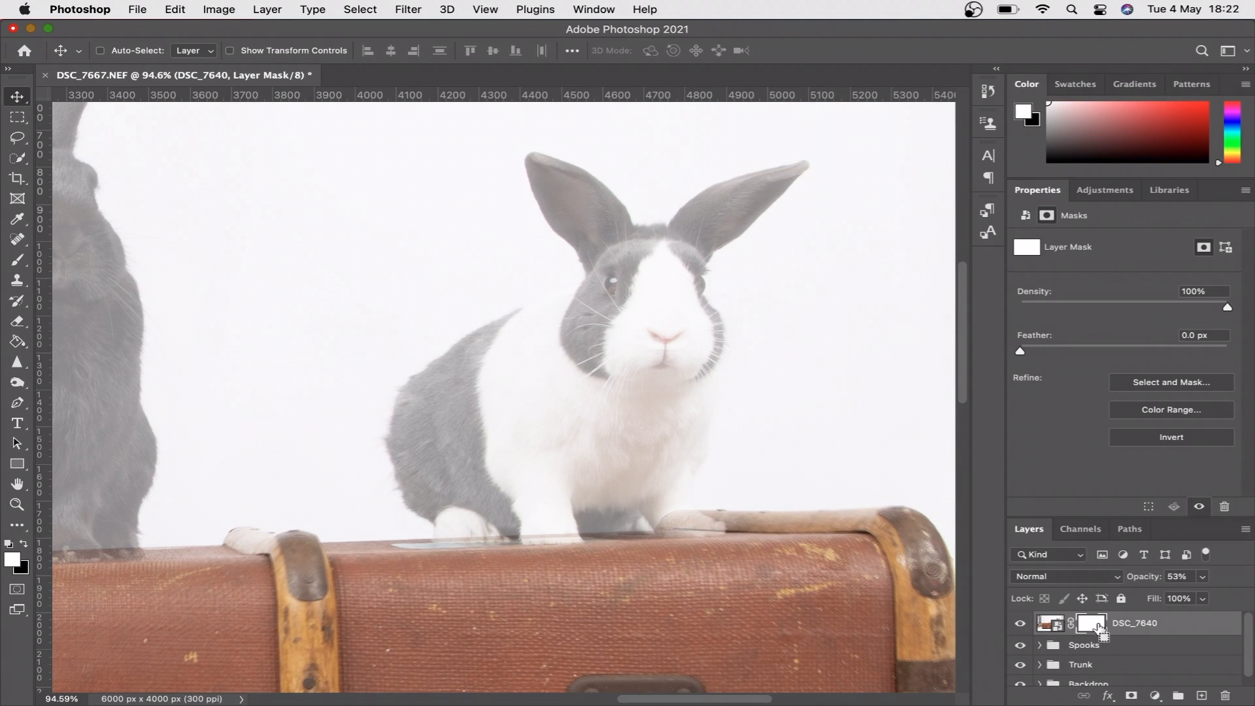
pyautogui.press('super+i')
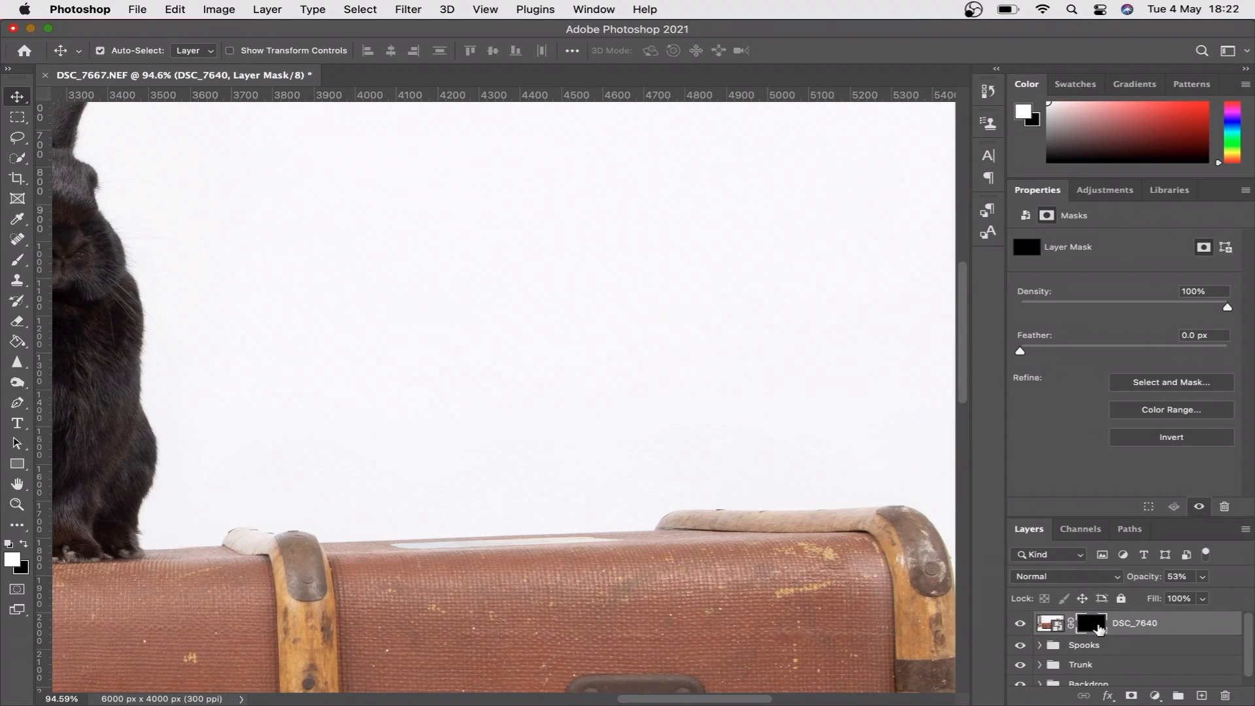
pyautogui.click(28, 259)
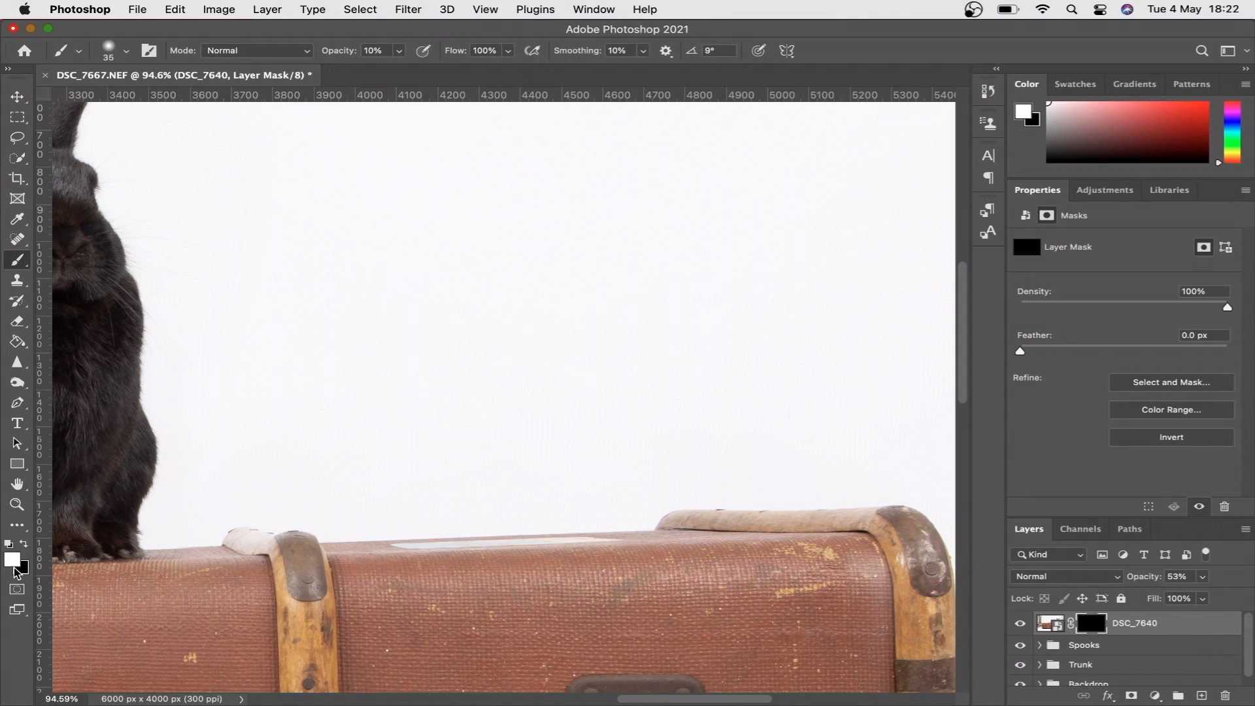
pyautogui.press(']')
pyautogui.press(']')
pyautogui.press(']')
pyautogui.press(']')
pyautogui.press(']')
pyautogui.press(']')
pyautogui.press(']')
pyautogui.press(']')
pyautogui.press(']')
pyautogui.press(']')
pyautogui.press(']')
pyautogui.press(']')
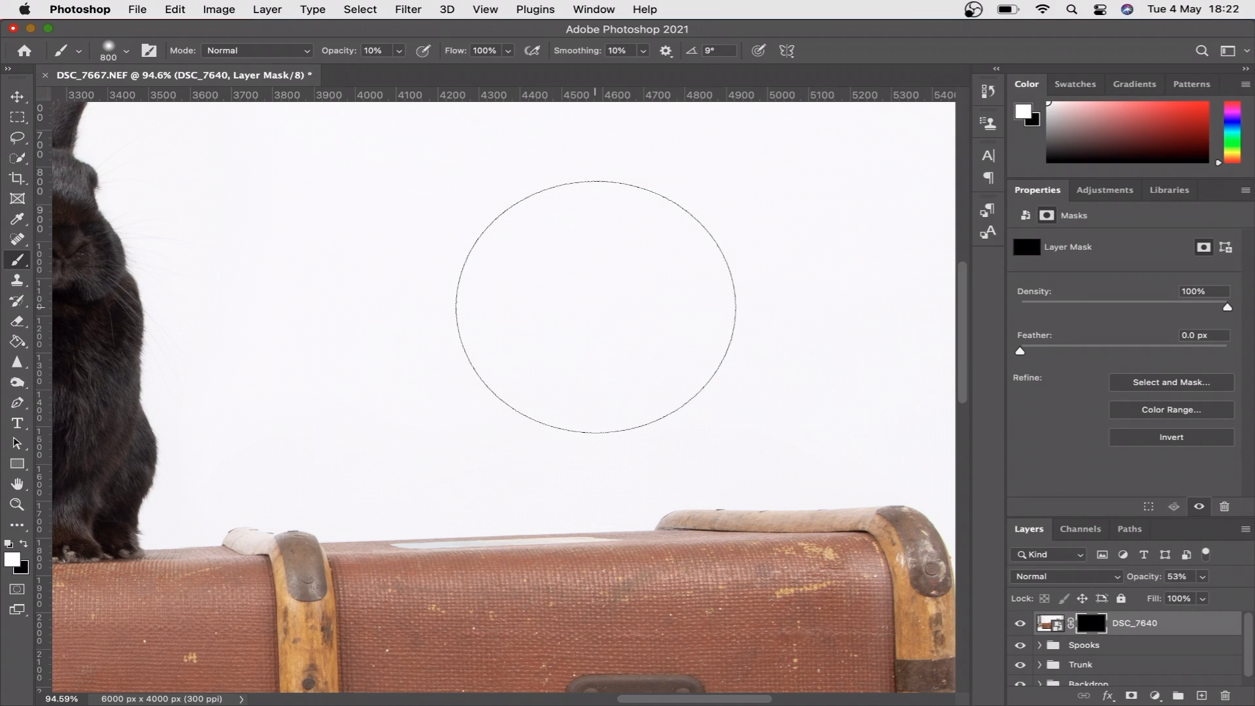
pyautogui.moveTo(588, 281)
pyautogui.mouseDown()
pyautogui.moveTo(580, 275)
pyautogui.moveTo(743, 246)
pyautogui.moveTo(570, 323)
pyautogui.moveTo(589, 302)
pyautogui.moveTo(645, 494)
pyautogui.moveTo(660, 491)
pyautogui.mouseUp()
# - Raise the DSC_7640 layer's opacity to 100% and hide the surplus trunk below the rabbit with a 200 px black brush on the mask
pyautogui.click(1202, 576)
pyautogui.moveTo(1204, 593); pyautogui.dragTo(1249, 594)
pyautogui.scroll(5, 496, 397)
pyautogui.hscroll(3, 497, 425)
pyautogui.press('[')
pyautogui.press('[')
pyautogui.press('[')
pyautogui.press('[')
pyautogui.press('[')
pyautogui.press('[')
pyautogui.press('[')
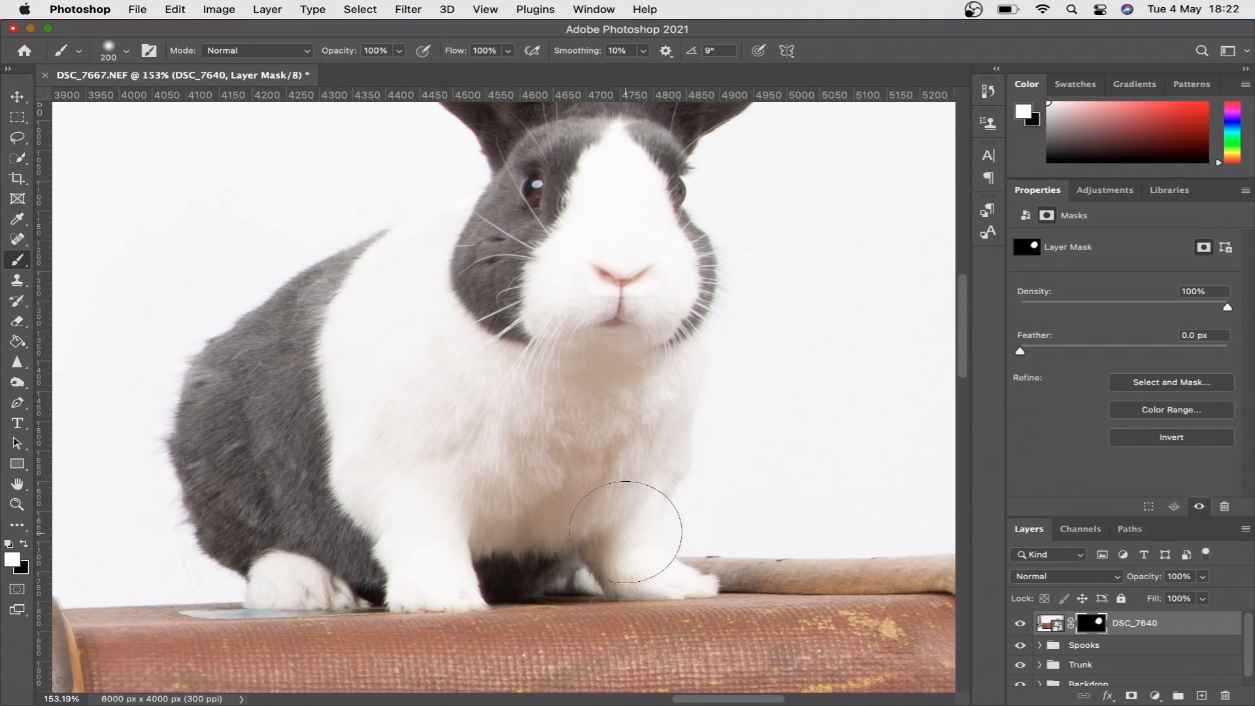
pyautogui.scroll(2, 448, 246)
pyautogui.scroll(-5, 432, 248)
pyautogui.hscroll(3, 432, 248)
pyautogui.press('x')
pyautogui.moveTo(610, 374)
pyautogui.mouseDown()
pyautogui.moveTo(672, 447)
pyautogui.moveTo(283, 500)
pyautogui.mouseUp()
pyautogui.hscroll(-4, 198, 495)
pyautogui.moveTo(189, 450)
pyautogui.mouseDown()
pyautogui.moveTo(470, 480)
pyautogui.moveTo(654, 451)
pyautogui.mouseUp()
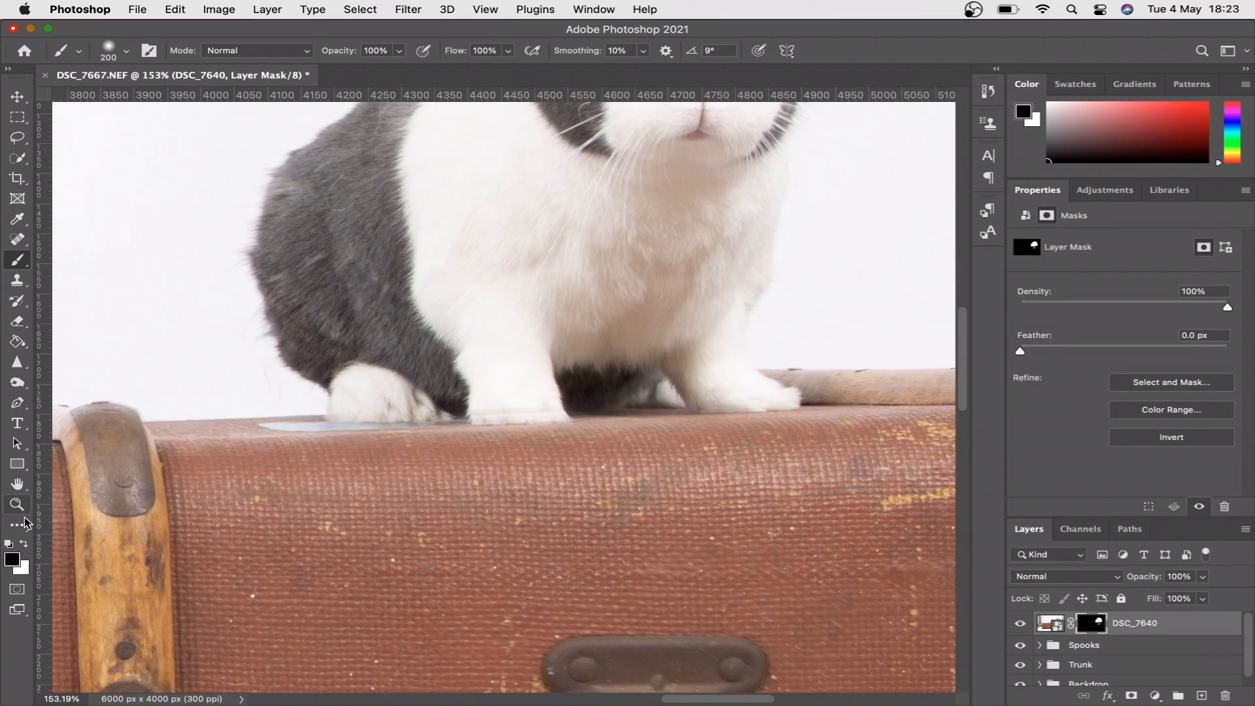
# - Switch to an 80 px white brush and compare the trunk with the DSC_7640 layer hidden and shown
pyautogui.click(24, 544)
pyautogui.scroll(3, 310, 405)
pyautogui.press('[')
pyautogui.press('[')
pyautogui.press('[')
pyautogui.press('[')
pyautogui.press('[')
pyautogui.press('[')
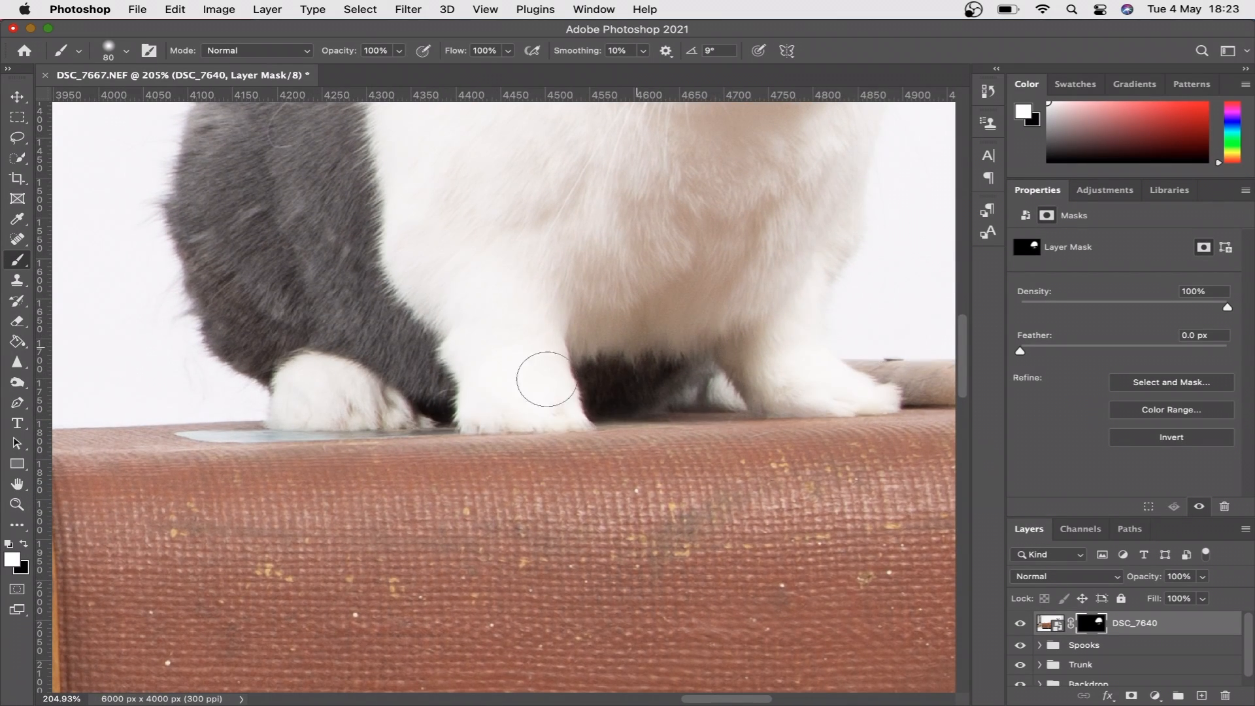
pyautogui.scroll(-2, 517, 399)
pyautogui.scroll(4, 523, 392)
pyautogui.click(1020, 626)
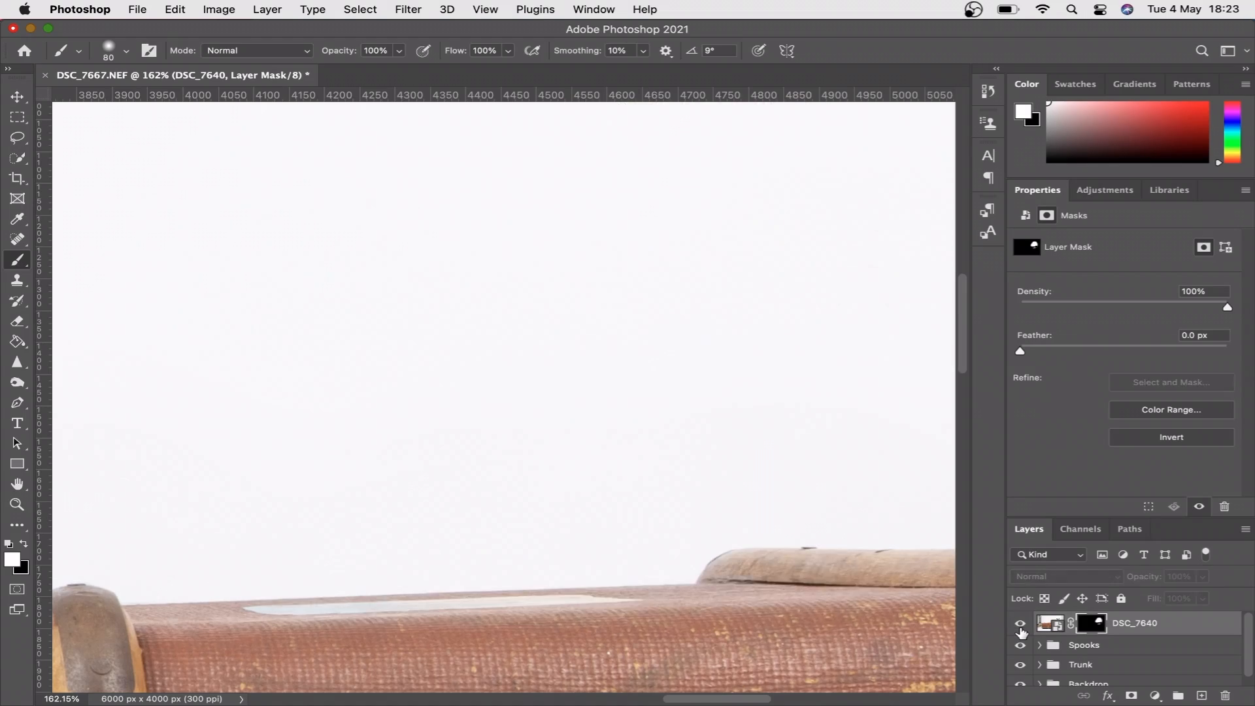
pyautogui.click(1020, 626)
# - Refine the DSC_7640 mask beneath the rabbit's front paws with a 45 px white brush, and switch to a 250 px black brush
pyautogui.scroll(3, 536, 458)
pyautogui.scroll(-5, 536, 458)
pyautogui.rightClick(532, 455)
pyautogui.scroll(3, 532, 326)
pyautogui.click(17, 260)
pyautogui.press('[')
pyautogui.press('[')
pyautogui.press('[')
pyautogui.press('[')
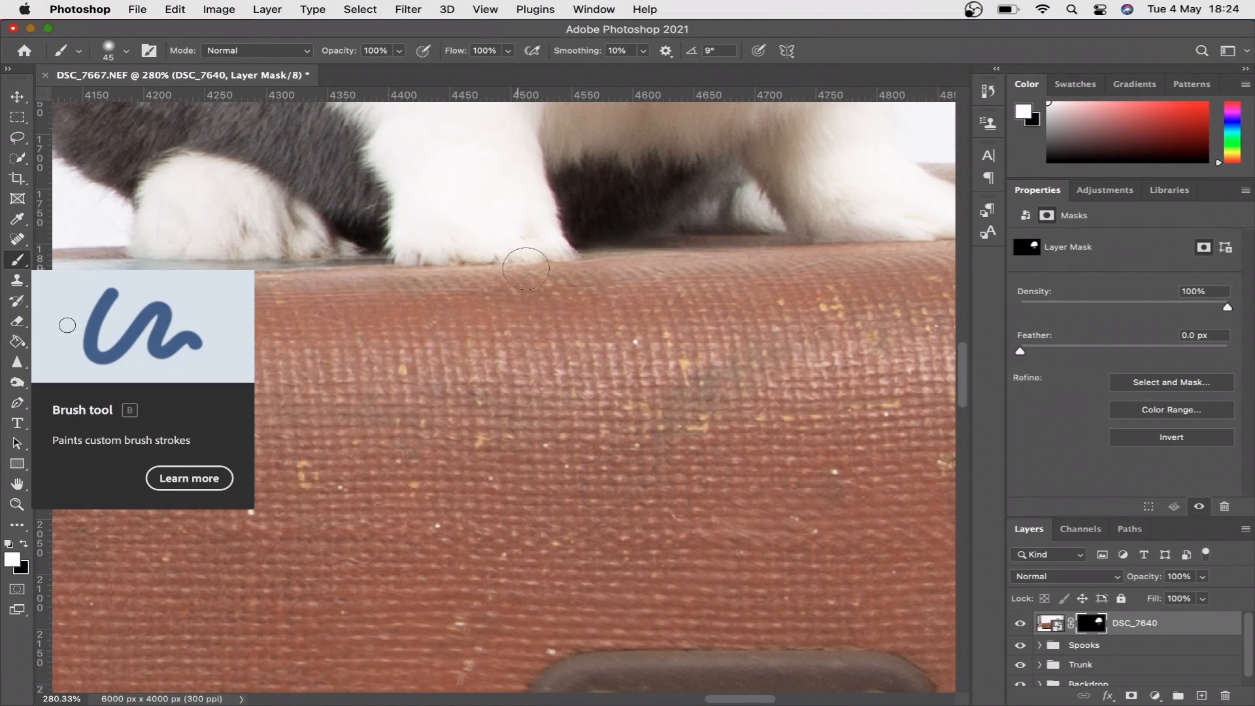
pyautogui.moveTo(603, 264); pyautogui.dragTo(790, 271)
pyautogui.scroll(-2, 441, 372)
pyautogui.scroll(-10, 441, 373)
pyautogui.press('x')
pyautogui.press(']')
pyautogui.press(']')
pyautogui.press(']')
pyautogui.press(']')
pyautogui.press(']')
pyautogui.press(']')
pyautogui.press(']')
pyautogui.press(']')
pyautogui.press(']')
pyautogui.press(']')
pyautogui.press(']')
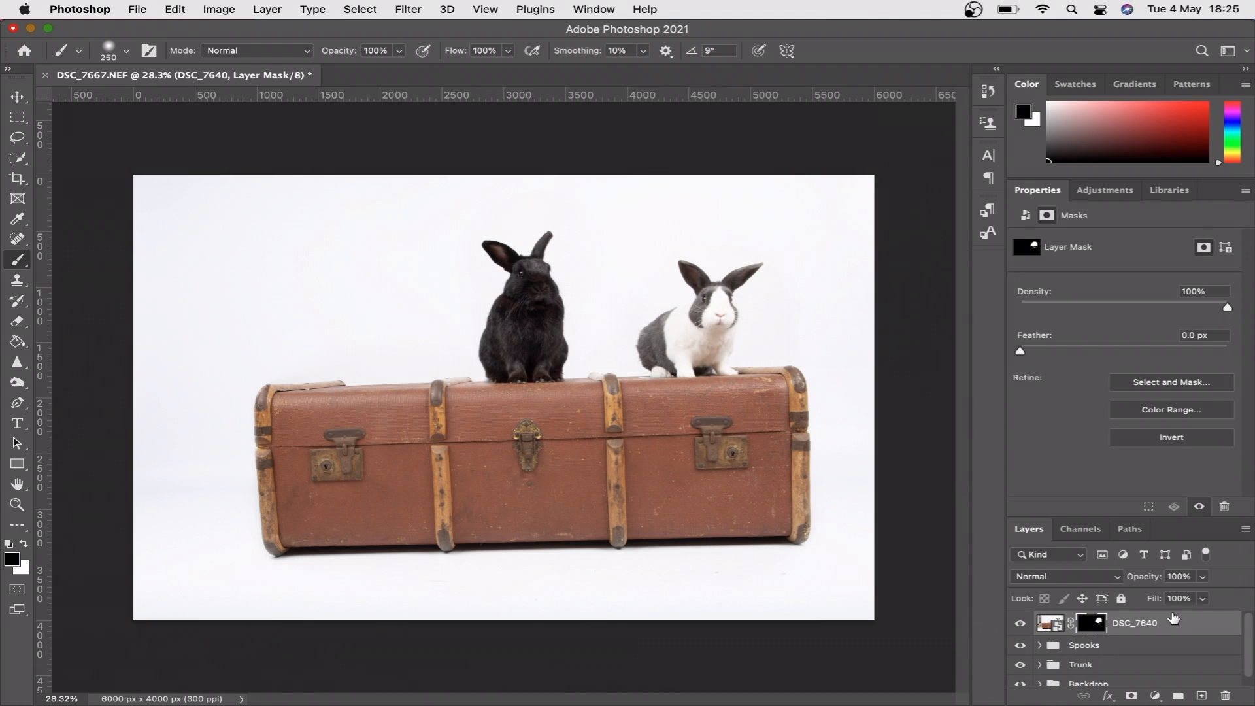
# - Group the DSC_7640 layer, name the group Shelby and collapse it
pyautogui.press('super+g')
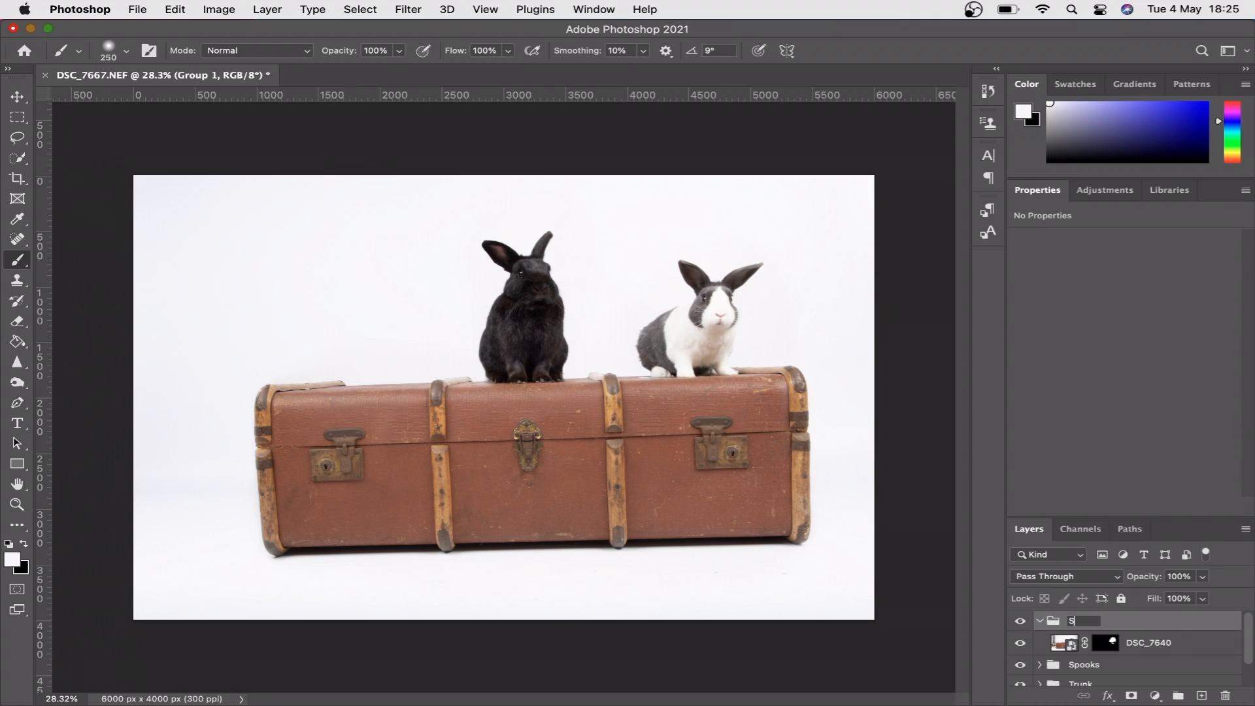
pyautogui.write('Shelby')
pyautogui.press('Return')
pyautogui.click(1039, 621)
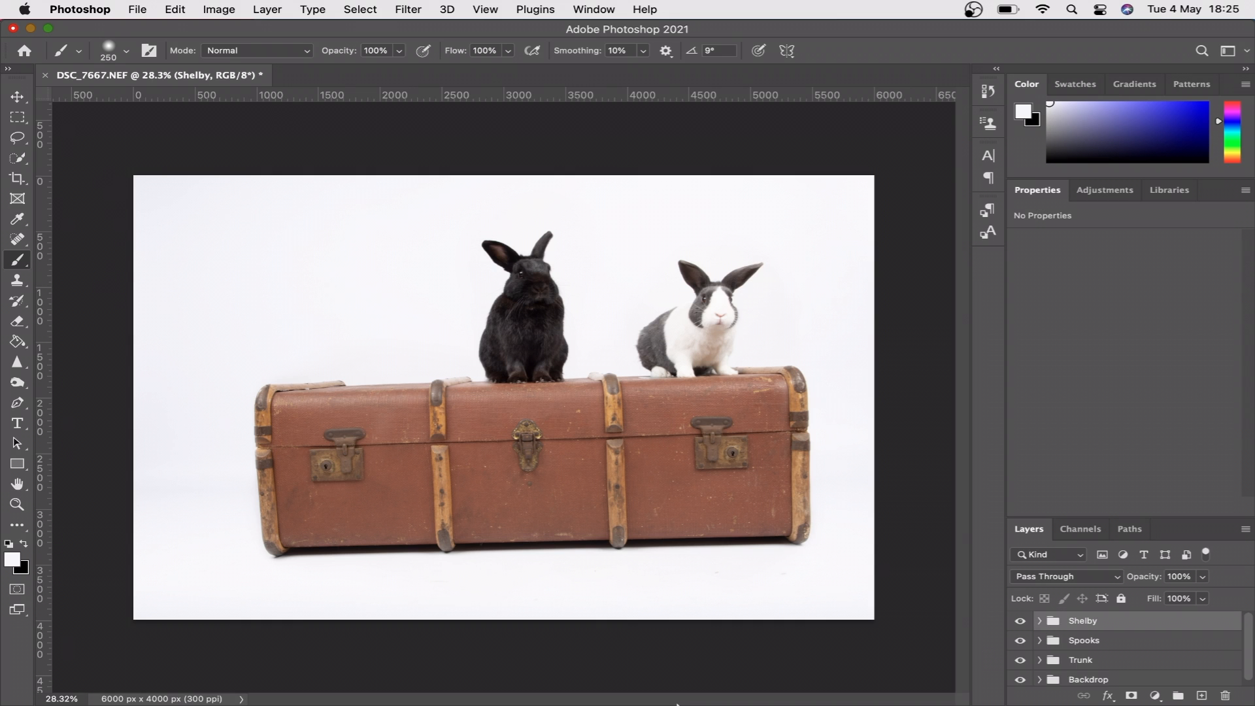
# - Switch to Finder and place DSC_7646.NEF into the document with the default Camera Raw settings, committing it at full size
pyautogui.click(213, 680)
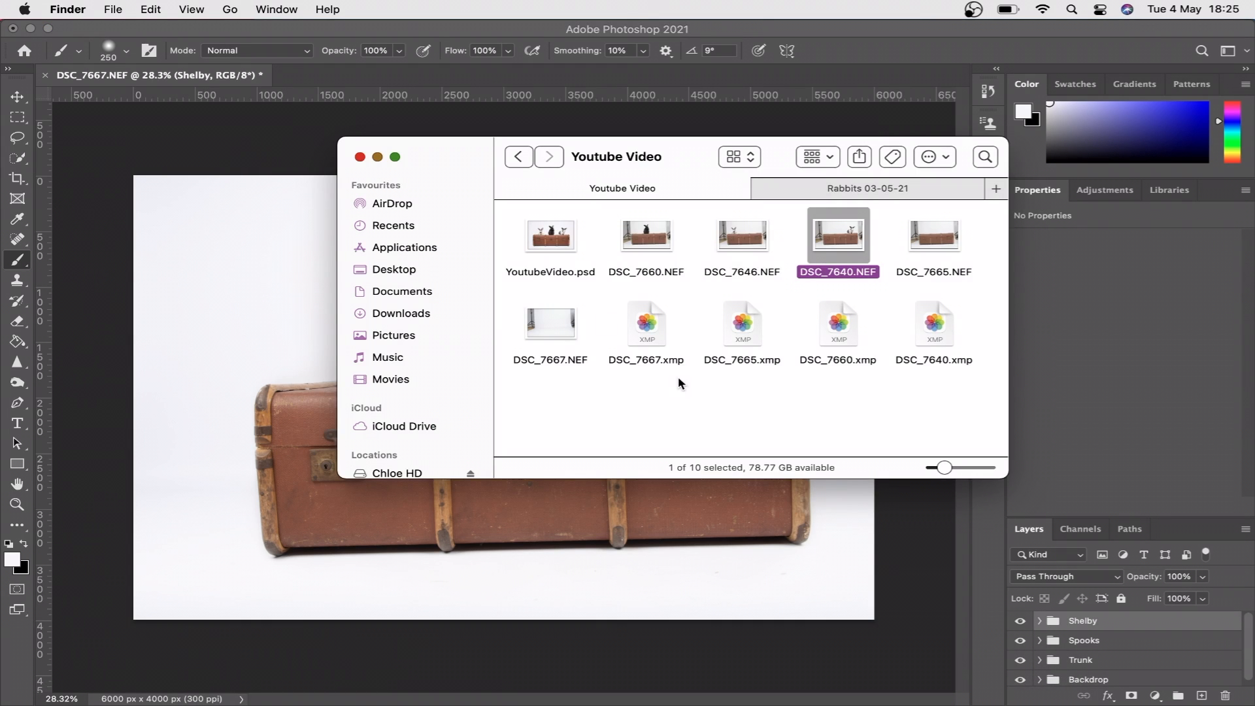
pyautogui.moveTo(749, 235); pyautogui.dragTo(227, 342)
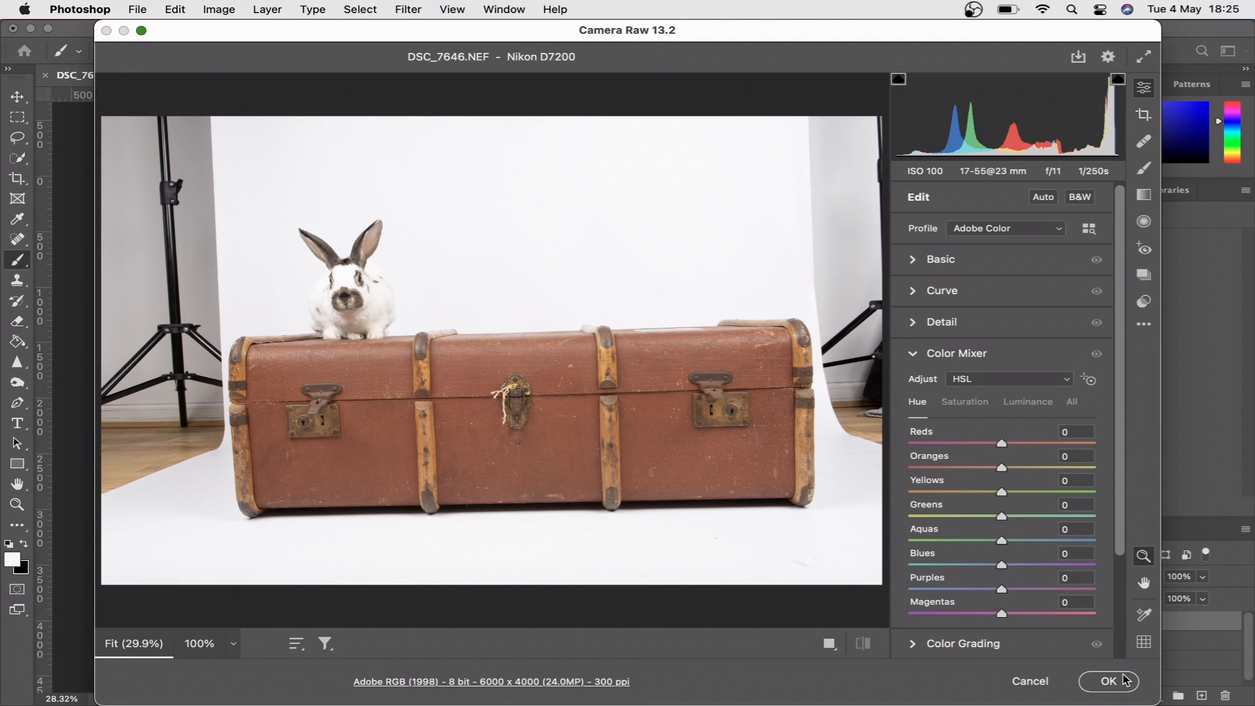
pyautogui.click(1124, 676)
pyautogui.press('Return')
# - Lower the DSC_7646 layer's opacity to 46% and nudge it slightly up and left to align with the trunk
pyautogui.click(1204, 575)
pyautogui.moveTo(1206, 596); pyautogui.dragTo(1160, 596)
pyautogui.press('v')
pyautogui.scroll(6, 214, 358)
pyautogui.press('Up')
pyautogui.press('Up')
pyautogui.press('Up')
pyautogui.press('Up')
pyautogui.press('Up')
pyautogui.press('Left')
# - Add a black mask to the DSC_7646 layer and start revealing the white spotted rabbit with a 250 px white brush
pyautogui.keyDown('alt'); pyautogui.click(1131, 695); pyautogui.keyUp('alt')
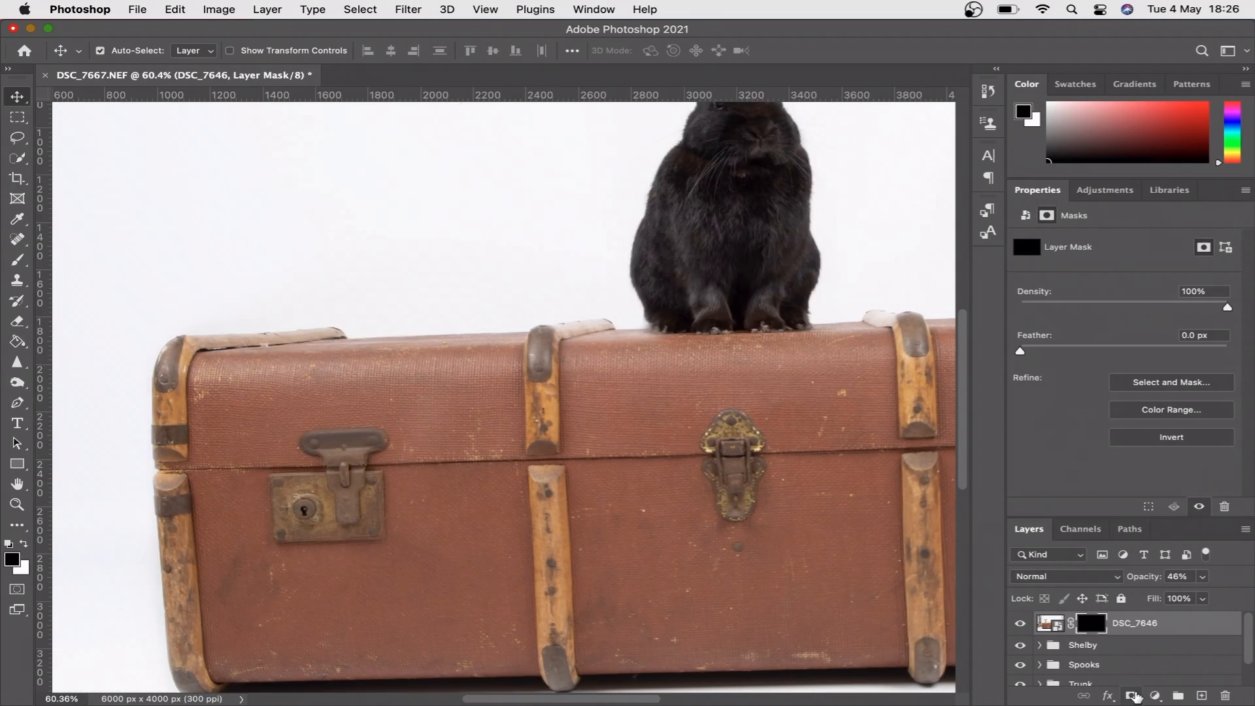
pyautogui.scroll(6, 256, 192)
pyautogui.click(24, 544)
pyautogui.click(17, 259)
pyautogui.moveTo(556, 241)
pyautogui.mouseDown()
pyautogui.moveTo(507, 306)
pyautogui.moveTo(615, 170)
pyautogui.mouseUp()
# - Raise the DSC_7646 layer's opacity to 100% and paint in the rest of the spotted rabbit on the mask
pyautogui.scroll(4, 507, 305)
pyautogui.click(1202, 576)
pyautogui.moveTo(1196, 596); pyautogui.dragTo(1245, 596)
pyautogui.moveTo(590, 397)
pyautogui.mouseDown()
pyautogui.moveTo(610, 471)
pyautogui.moveTo(667, 541)
pyautogui.moveTo(420, 504)
pyautogui.moveTo(454, 321)
pyautogui.mouseUp()
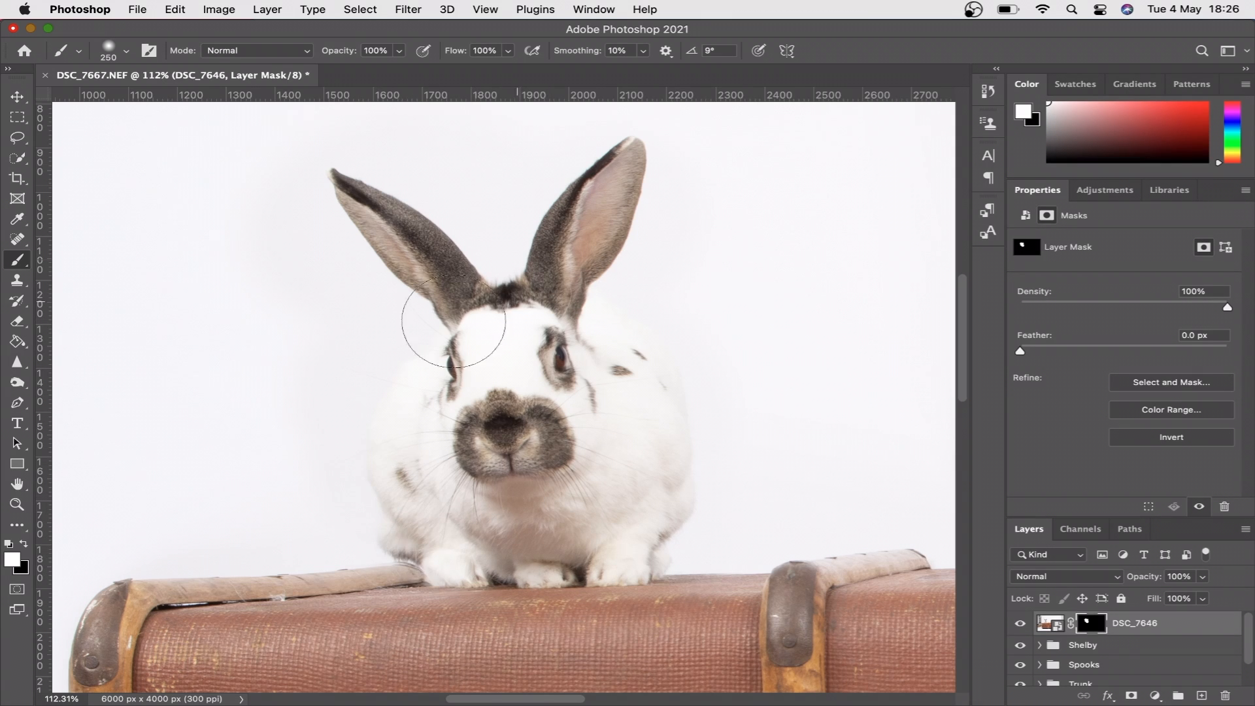
# - Refine the DSC_7646 mask around the spotted rabbit's paws and the trunk edge with a 50 px black brush
pyautogui.scroll(5, 602, 470)
pyautogui.press('x')
pyautogui.press('[')
pyautogui.press('[')
pyautogui.press('[')
pyautogui.press('[')
pyautogui.press('[')
pyautogui.press('[')
pyautogui.press('[')
pyautogui.press('[')
pyautogui.press('[')
pyautogui.press('[')
pyautogui.moveTo(647, 474)
pyautogui.mouseDown()
pyautogui.moveTo(637, 487)
pyautogui.moveTo(668, 503)
pyautogui.mouseUp()
pyautogui.click(23, 544)
pyautogui.click(24, 544)
pyautogui.scroll(-1, 424, 418)
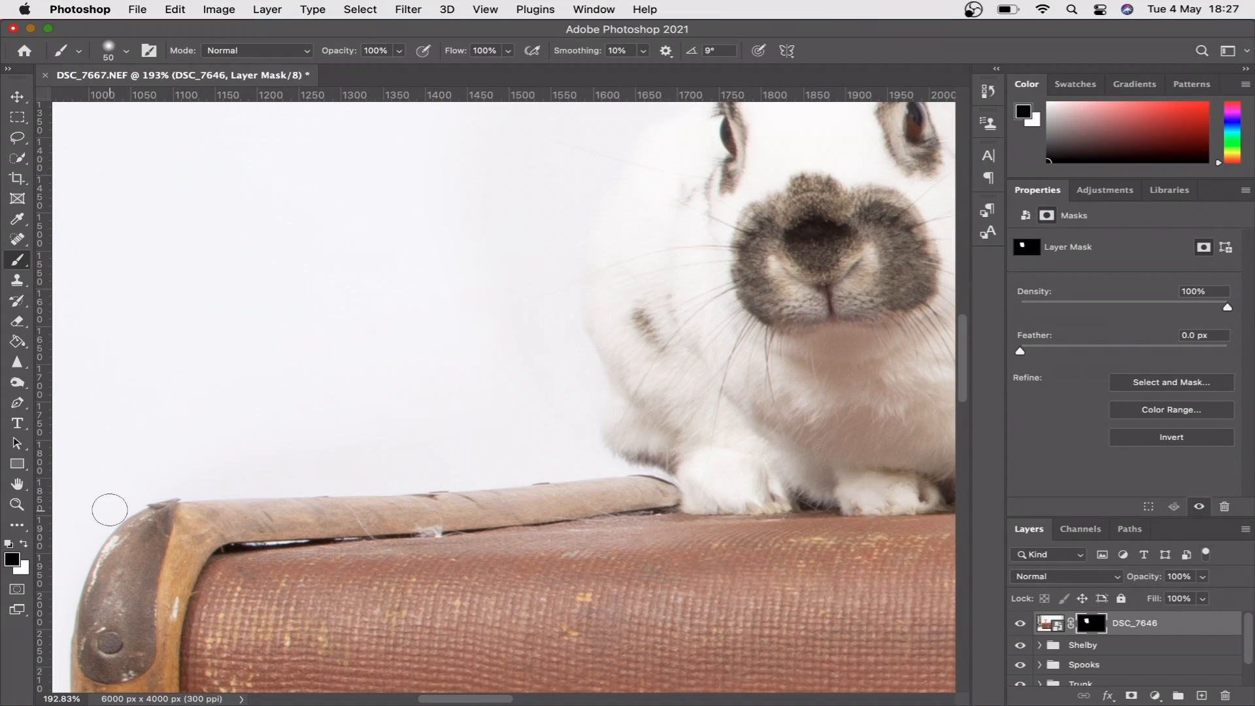
pyautogui.scroll(-10, 638, 339)
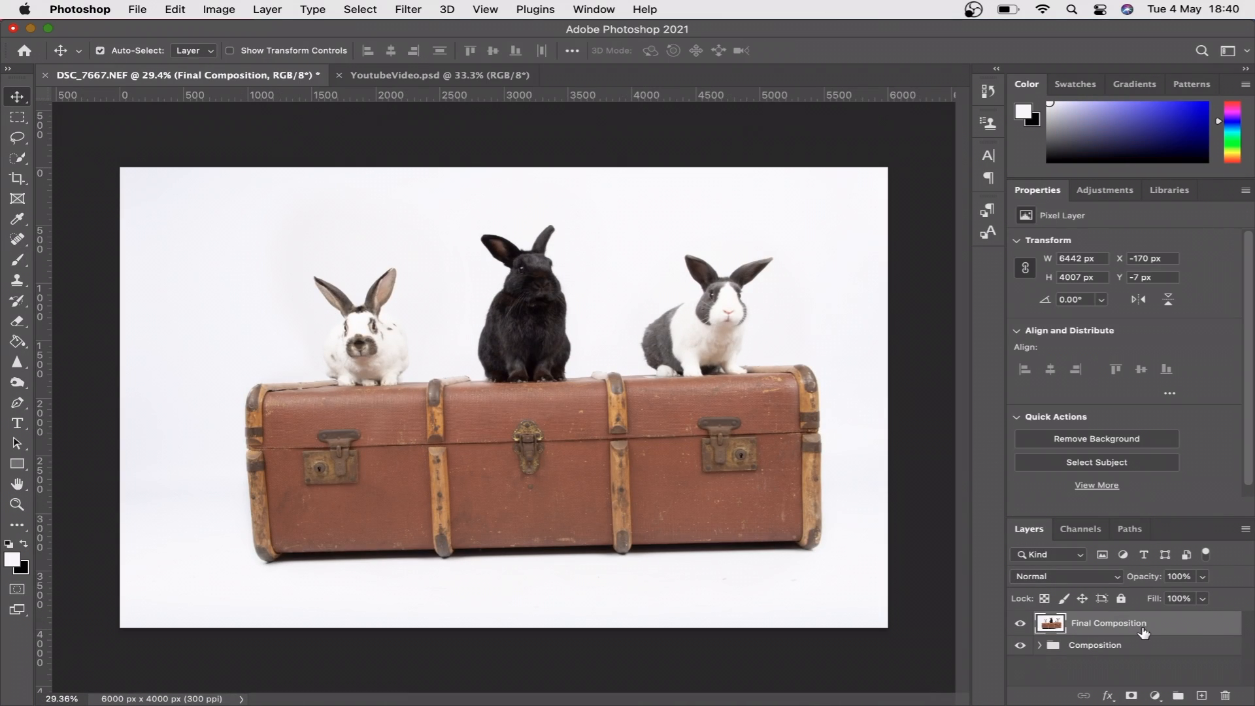